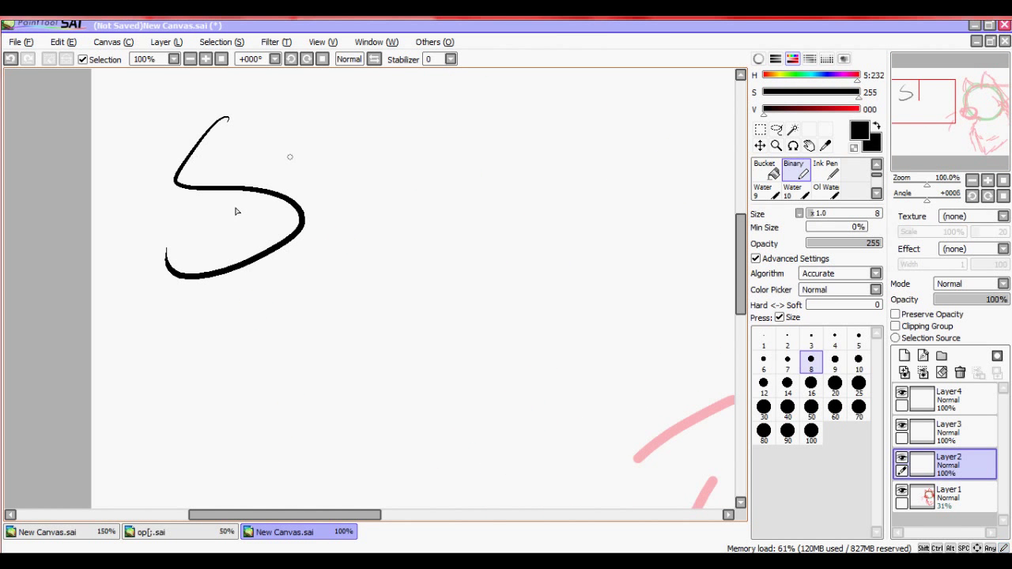
Complete the handwritten black word "Start" on Layer2 in the blank area beside the sketch
{"action": "left_click_drag", "start_coordinate": [261, 124], "coordinate": [341, 249]}
{"action": "mouse_move", "coordinate": [270, 188]}
{"action": "left_mouse_down"}
{"action": "mouse_move", "coordinate": [337, 156]}
{"action": "mouse_move", "coordinate": [423, 212]}
{"action": "left_mouse_up"}
{"action": "left_click_drag", "start_coordinate": [391, 162], "coordinate": [417, 141]}
{"action": "left_click_drag", "start_coordinate": [409, 101], "coordinate": [475, 181]}
{"action": "left_click_drag", "start_coordinate": [414, 158], "coordinate": [477, 117]}
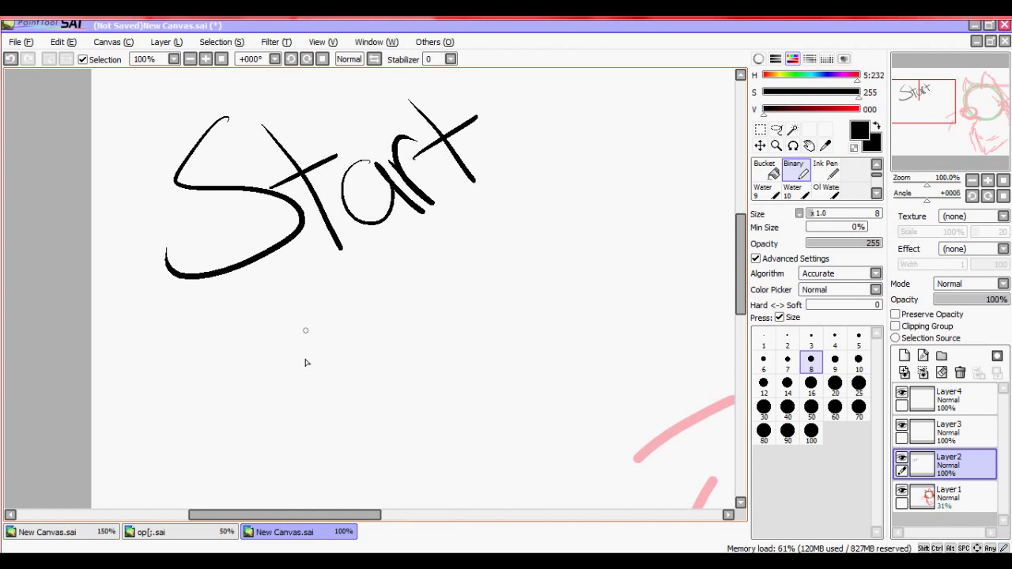
Handwrite "with sketch :)" beneath the word "Start" on Layer2
{"action": "left_click_drag", "start_coordinate": [298, 310], "coordinate": [378, 297]}
{"action": "left_click_drag", "start_coordinate": [396, 236], "coordinate": [472, 277]}
{"action": "mouse_move", "coordinate": [360, 367]}
{"action": "left_mouse_down"}
{"action": "mouse_move", "coordinate": [368, 393]}
{"action": "mouse_move", "coordinate": [339, 419]}
{"action": "left_mouse_up"}
{"action": "left_click_drag", "start_coordinate": [370, 356], "coordinate": [460, 357]}
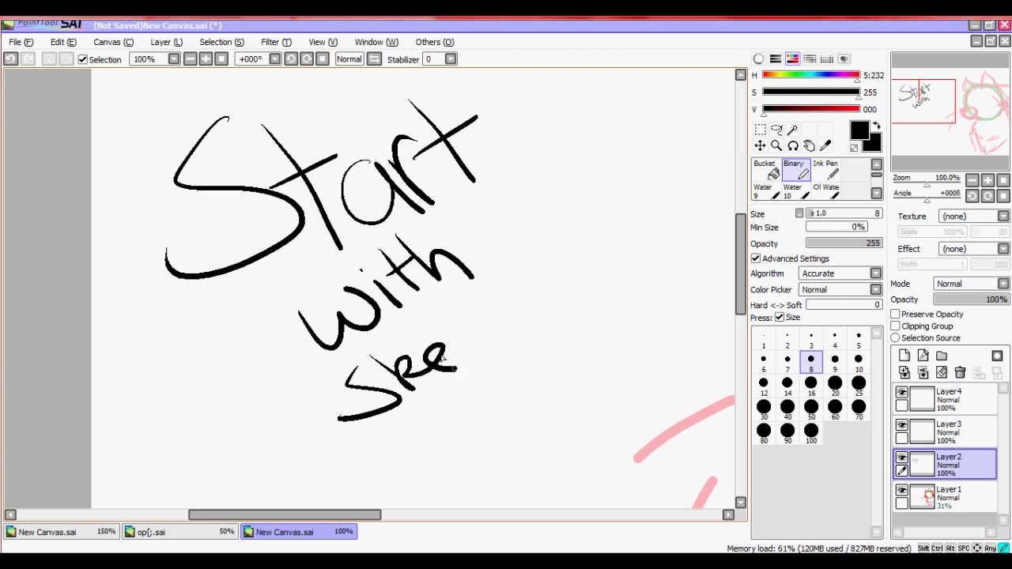
{"action": "left_click_drag", "start_coordinate": [431, 311], "coordinate": [485, 359]}
{"action": "left_click_drag", "start_coordinate": [442, 342], "coordinate": [463, 329]}
{"action": "mouse_move", "coordinate": [484, 309]}
{"action": "left_mouse_down"}
{"action": "mouse_move", "coordinate": [496, 342]}
{"action": "mouse_move", "coordinate": [536, 310]}
{"action": "left_mouse_up"}
{"action": "left_click", "coordinate": [558, 291]}
{"action": "left_click_drag", "start_coordinate": [520, 252], "coordinate": [585, 270]}
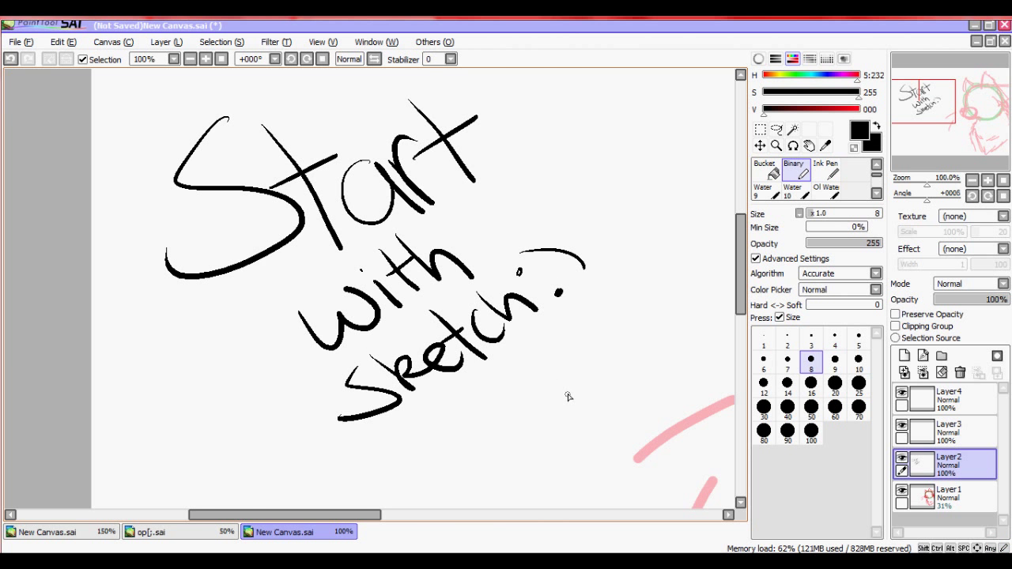
Clear the handwritten note from Layer2, leaving the animal sketch
{"action": "left_click_drag", "start_coordinate": [909, 79], "coordinate": [933, 73]}
{"action": "left_click_drag", "start_coordinate": [926, 185], "coordinate": [913, 184]}
{"action": "mouse_move", "coordinate": [950, 134]}
{"action": "left_mouse_down"}
{"action": "mouse_move", "coordinate": [963, 141]}
{"action": "mouse_move", "coordinate": [968, 119]}
{"action": "left_mouse_up"}
{"action": "left_click", "coordinate": [941, 372]}
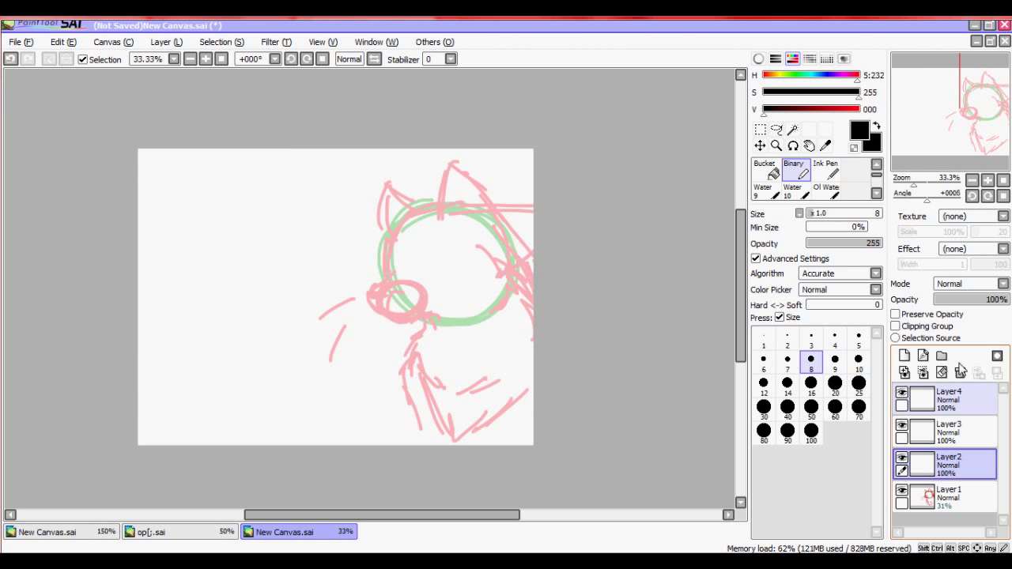
Handwrite "Then Ink with" in black on Layer2, beside the sketched head
{"action": "scroll", "coordinate": [335, 265], "scroll_direction": "up", "scroll_amount": 4}
{"action": "left_click_drag", "start_coordinate": [71, 234], "coordinate": [215, 183]}
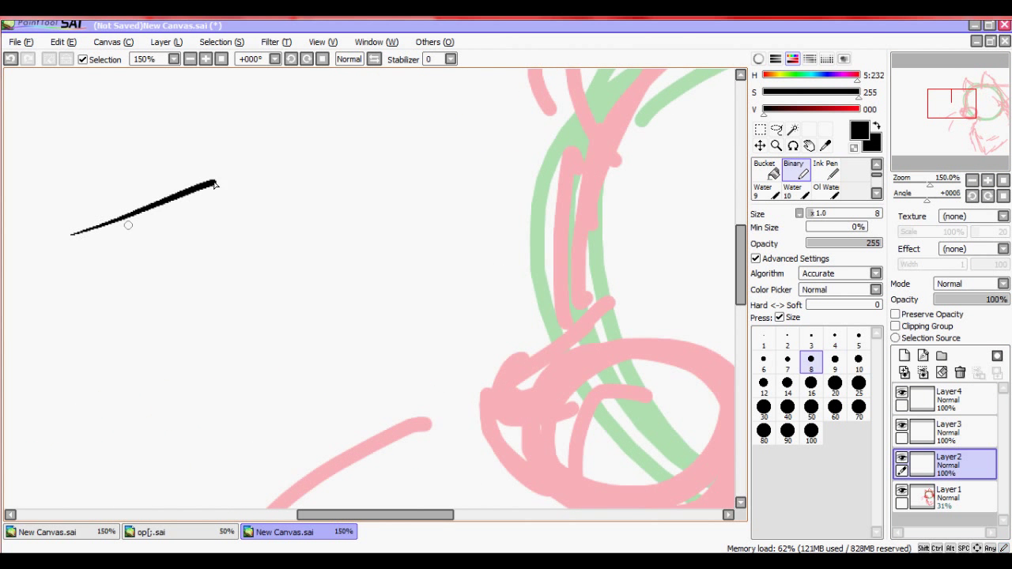
{"action": "left_click_drag", "start_coordinate": [130, 222], "coordinate": [187, 283]}
{"action": "left_click_drag", "start_coordinate": [142, 224], "coordinate": [297, 243]}
{"action": "left_click", "coordinate": [239, 320]}
{"action": "mouse_move", "coordinate": [253, 322]}
{"action": "left_mouse_down"}
{"action": "mouse_move", "coordinate": [285, 351]}
{"action": "mouse_move", "coordinate": [303, 347]}
{"action": "left_mouse_up"}
{"action": "left_click_drag", "start_coordinate": [287, 289], "coordinate": [345, 309]}
{"action": "mouse_move", "coordinate": [298, 379]}
{"action": "left_mouse_down"}
{"action": "mouse_move", "coordinate": [332, 359]}
{"action": "mouse_move", "coordinate": [380, 359]}
{"action": "left_mouse_up"}
{"action": "left_click", "coordinate": [344, 337]}
{"action": "left_click_drag", "start_coordinate": [358, 319], "coordinate": [398, 349]}
{"action": "mouse_move", "coordinate": [359, 346]}
{"action": "left_mouse_down"}
{"action": "mouse_move", "coordinate": [389, 322]}
{"action": "mouse_move", "coordinate": [430, 330]}
{"action": "left_mouse_up"}
Handwrite "Picked lineart color." beneath the first words of the note and clear Layer2
{"action": "left_click_drag", "start_coordinate": [952, 103], "coordinate": [956, 109]}
{"action": "left_click_drag", "start_coordinate": [57, 439], "coordinate": [76, 446]}
{"action": "mouse_move", "coordinate": [98, 406]}
{"action": "left_mouse_down"}
{"action": "mouse_move", "coordinate": [126, 422]}
{"action": "mouse_move", "coordinate": [234, 352]}
{"action": "mouse_move", "coordinate": [267, 371]}
{"action": "left_mouse_up"}
{"action": "mouse_move", "coordinate": [242, 419]}
{"action": "left_mouse_down"}
{"action": "mouse_move", "coordinate": [291, 451]}
{"action": "mouse_move", "coordinate": [390, 342]}
{"action": "mouse_move", "coordinate": [419, 354]}
{"action": "left_mouse_up"}
{"action": "left_click_drag", "start_coordinate": [386, 348], "coordinate": [412, 330]}
{"action": "left_click_drag", "start_coordinate": [377, 427], "coordinate": [378, 460]}
{"action": "left_click_drag", "start_coordinate": [394, 423], "coordinate": [395, 443]}
{"action": "left_click_drag", "start_coordinate": [409, 392], "coordinate": [415, 431]}
{"action": "left_click_drag", "start_coordinate": [427, 400], "coordinate": [433, 411]}
{"action": "left_click_drag", "start_coordinate": [441, 378], "coordinate": [457, 388]}
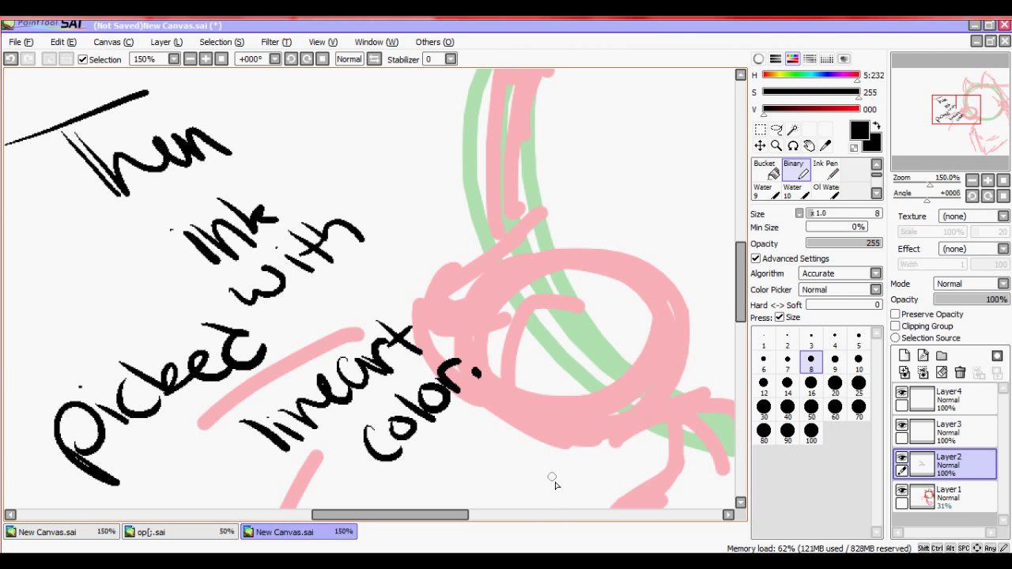
{"action": "key", "text": "Delete"}
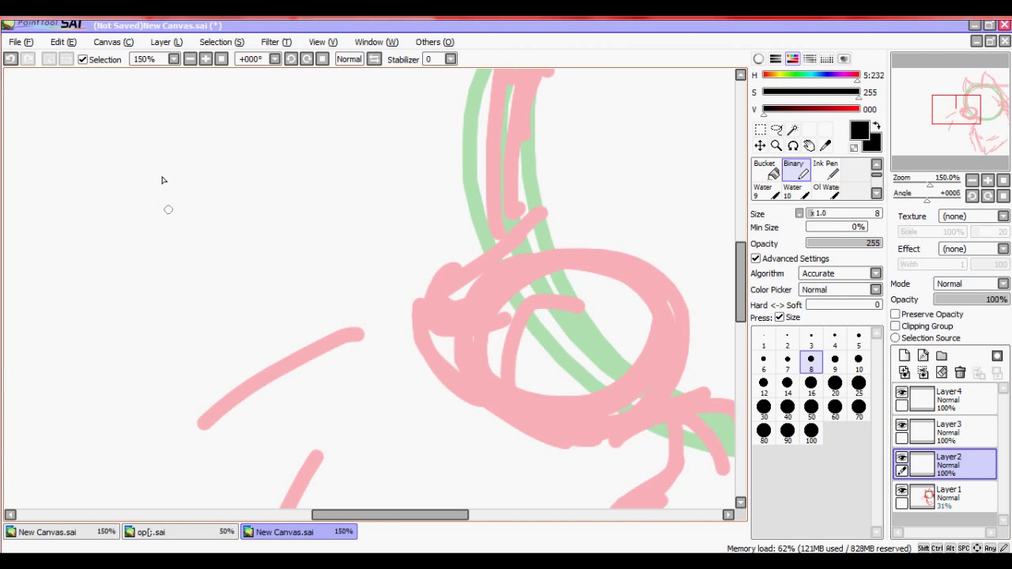
Handwrite "In this case," in black on Layer2, beside the sketched snout
{"action": "left_click_drag", "start_coordinate": [113, 161], "coordinate": [222, 127]}
{"action": "left_click_drag", "start_coordinate": [171, 147], "coordinate": [196, 196]}
{"action": "left_click_drag", "start_coordinate": [175, 204], "coordinate": [236, 187]}
{"action": "left_click_drag", "start_coordinate": [211, 190], "coordinate": [265, 178]}
{"action": "left_click_drag", "start_coordinate": [278, 115], "coordinate": [326, 164]}
{"action": "left_click_drag", "start_coordinate": [294, 150], "coordinate": [336, 119]}
{"action": "left_click_drag", "start_coordinate": [330, 121], "coordinate": [384, 143]}
{"action": "left_click_drag", "start_coordinate": [407, 112], "coordinate": [391, 138]}
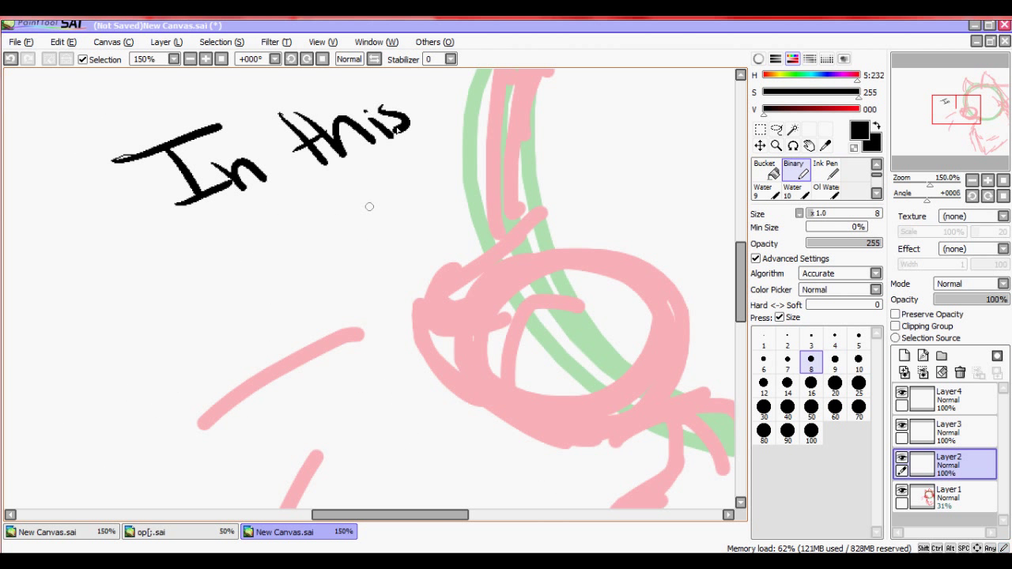
{"action": "left_click_drag", "start_coordinate": [310, 223], "coordinate": [305, 254]}
{"action": "left_click_drag", "start_coordinate": [340, 217], "coordinate": [348, 249]}
{"action": "left_click_drag", "start_coordinate": [372, 180], "coordinate": [395, 214]}
{"action": "left_click_drag", "start_coordinate": [407, 190], "coordinate": [413, 225]}
Handwrite "BLACK :D" beneath "In this case," and clear the whole note from Layer2
{"action": "left_click_drag", "start_coordinate": [292, 314], "coordinate": [328, 353]}
{"action": "mouse_move", "coordinate": [296, 310]}
{"action": "left_mouse_down"}
{"action": "mouse_move", "coordinate": [324, 305]}
{"action": "mouse_move", "coordinate": [328, 348]}
{"action": "left_mouse_up"}
{"action": "left_click_drag", "start_coordinate": [344, 286], "coordinate": [373, 321]}
{"action": "left_click_drag", "start_coordinate": [371, 317], "coordinate": [399, 304]}
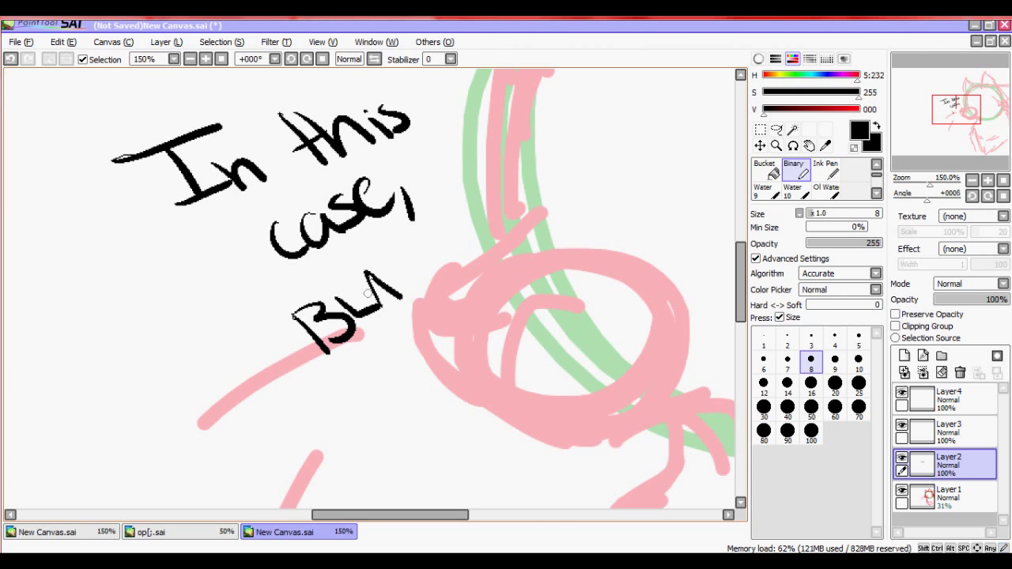
{"action": "left_click_drag", "start_coordinate": [418, 257], "coordinate": [411, 289]}
{"action": "left_click_drag", "start_coordinate": [423, 254], "coordinate": [431, 276]}
{"action": "left_click_drag", "start_coordinate": [433, 276], "coordinate": [446, 253]}
{"action": "left_click", "coordinate": [467, 235]}
{"action": "left_click_drag", "start_coordinate": [472, 204], "coordinate": [474, 231]}
{"action": "left_click_drag", "start_coordinate": [473, 202], "coordinate": [478, 229]}
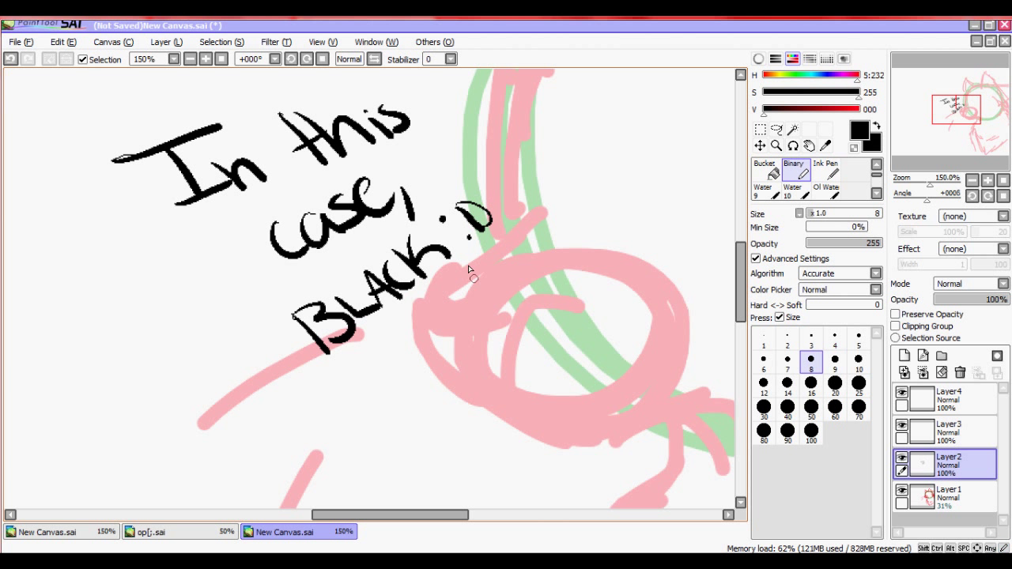
{"action": "left_click", "coordinate": [941, 372]}
Clear the trial nose strokes from Layer2
{"action": "left_click_drag", "start_coordinate": [933, 116], "coordinate": [946, 117]}
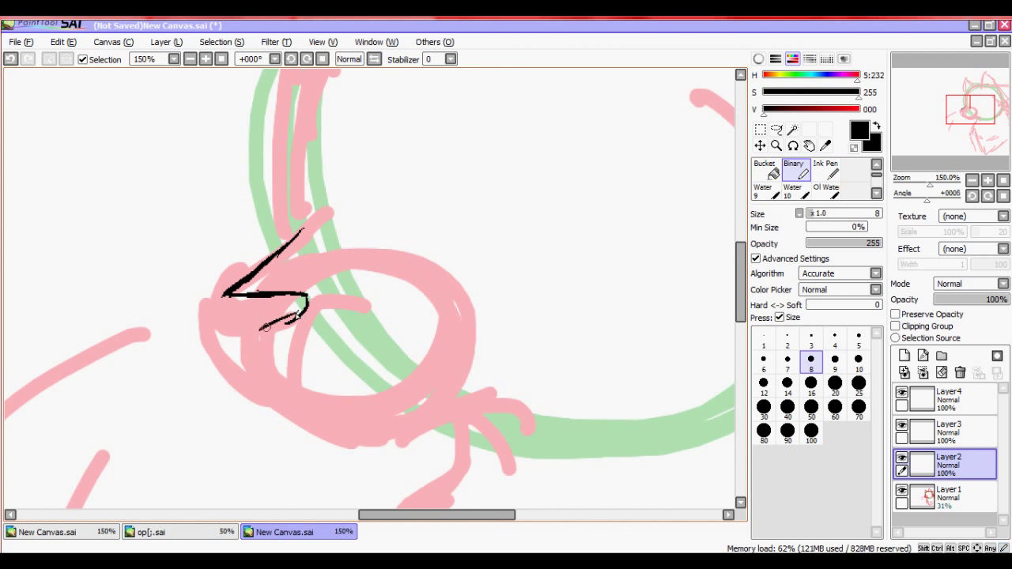
{"action": "left_click", "coordinate": [942, 372]}
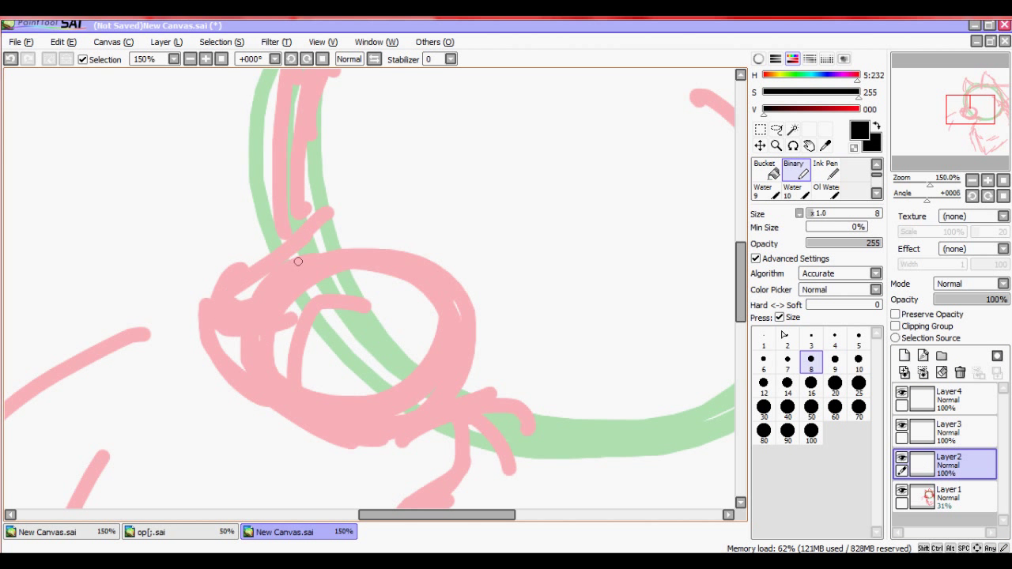
{"action": "left_click", "coordinate": [138, 561]}
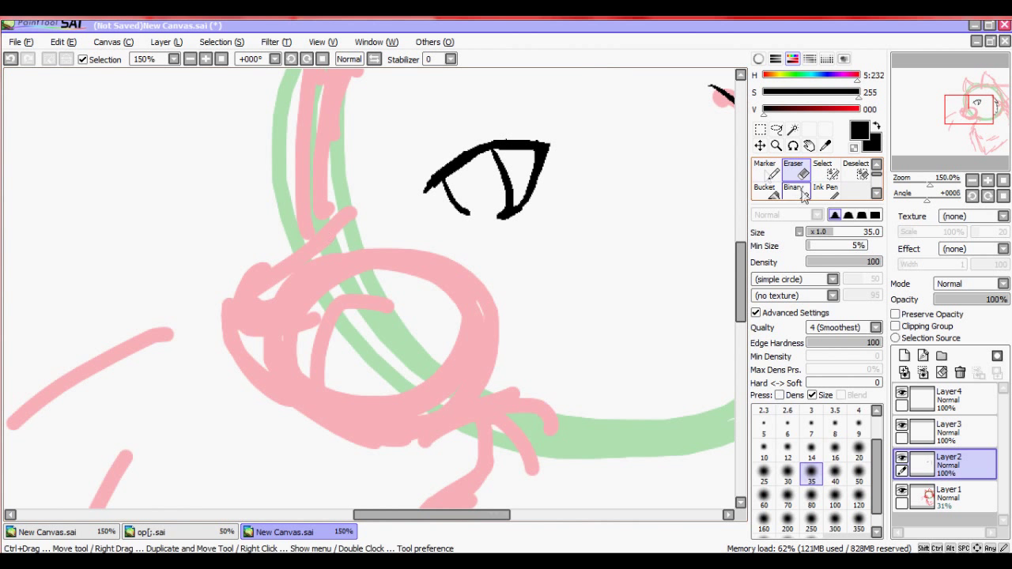
Ink the snout bridge, nose and mouth line with the size 8 Binary pen, redrawing the mouth until it fits
{"action": "left_click", "coordinate": [801, 195]}
{"action": "mouse_move", "coordinate": [340, 215]}
{"action": "left_mouse_down"}
{"action": "mouse_move", "coordinate": [251, 295]}
{"action": "mouse_move", "coordinate": [324, 309]}
{"action": "left_mouse_up"}
{"action": "mouse_move", "coordinate": [265, 332]}
{"action": "left_mouse_down"}
{"action": "mouse_move", "coordinate": [454, 419]}
{"action": "mouse_move", "coordinate": [513, 400]}
{"action": "left_mouse_up"}
{"action": "key", "text": "ctrl+z"}
{"action": "mouse_move", "coordinate": [250, 309]}
{"action": "left_mouse_down"}
{"action": "mouse_move", "coordinate": [330, 404]}
{"action": "mouse_move", "coordinate": [461, 382]}
{"action": "left_mouse_up"}
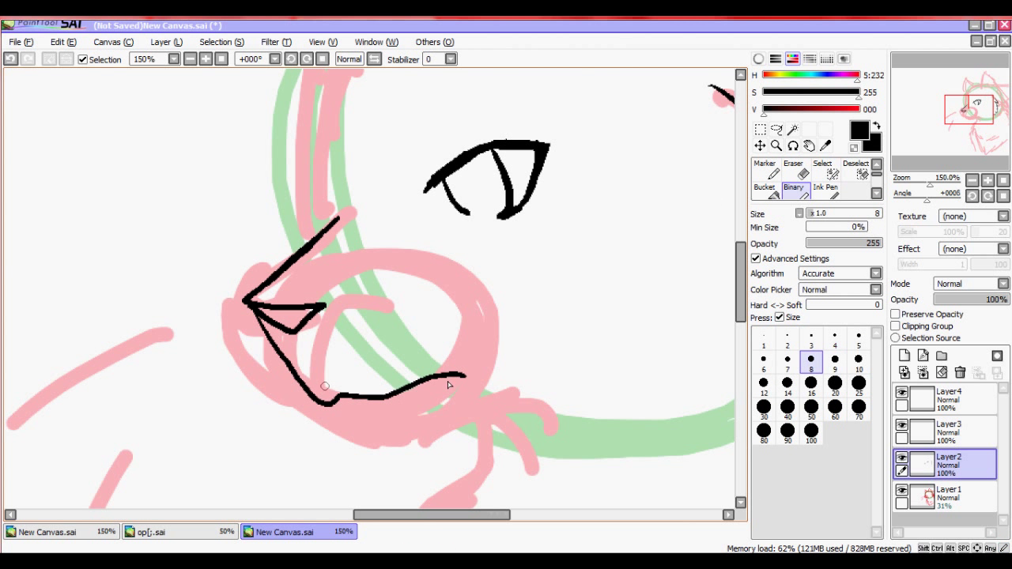
{"action": "key", "text": "ctrl+z"}
{"action": "mouse_move", "coordinate": [250, 308]}
{"action": "left_mouse_down"}
{"action": "mouse_move", "coordinate": [319, 366]}
{"action": "mouse_move", "coordinate": [465, 364]}
{"action": "left_mouse_up"}
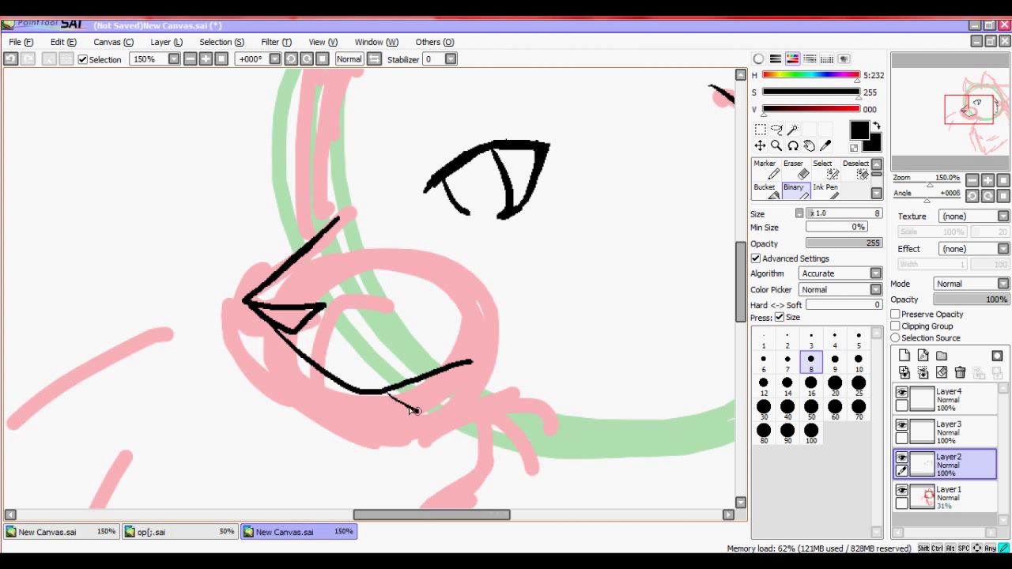
Ink the curve on top of the muzzle and two curved whiskers in front of it
{"action": "mouse_move", "coordinate": [327, 296]}
{"action": "left_mouse_down"}
{"action": "mouse_move", "coordinate": [457, 313]}
{"action": "mouse_move", "coordinate": [458, 322]}
{"action": "left_mouse_up"}
{"action": "left_click_drag", "start_coordinate": [128, 447], "coordinate": [243, 368]}
{"action": "left_click_drag", "start_coordinate": [253, 403], "coordinate": [212, 508]}
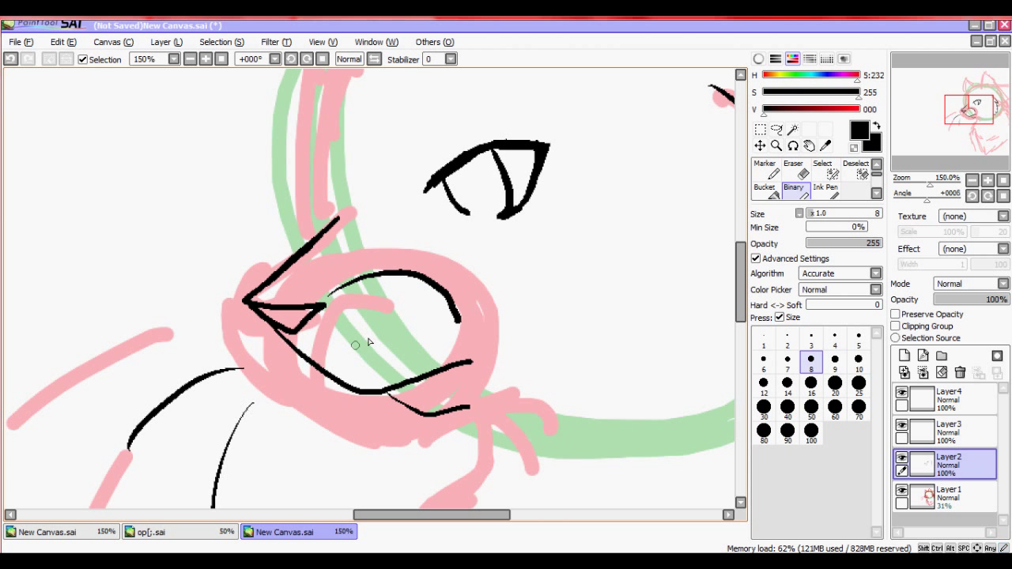
Ink a small oval brow mark above the eye and the forehead line from the snout over the head
{"action": "scroll", "coordinate": [483, 229], "scroll_direction": "up", "scroll_amount": 1}
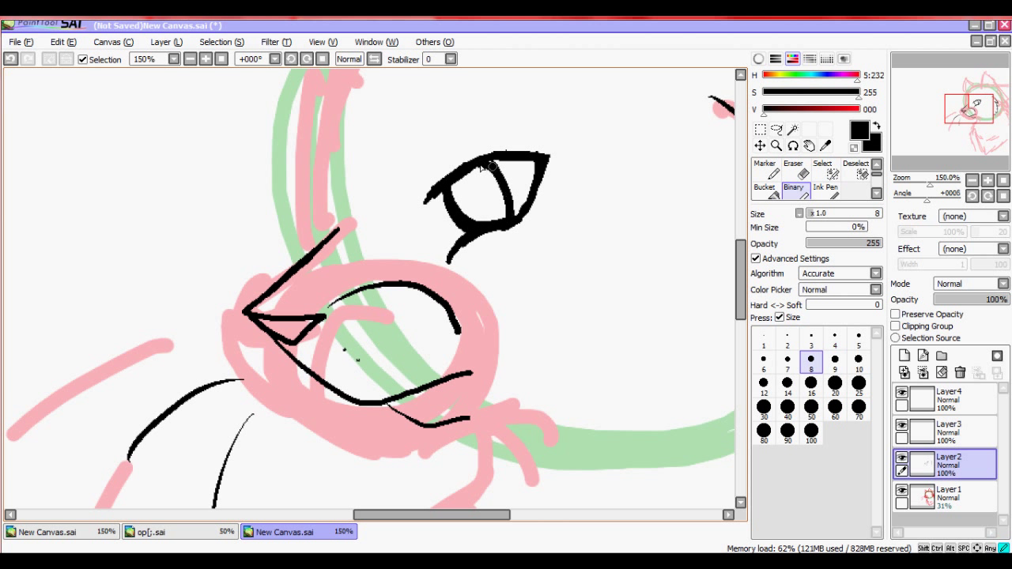
{"action": "left_click_drag", "start_coordinate": [422, 162], "coordinate": [436, 151]}
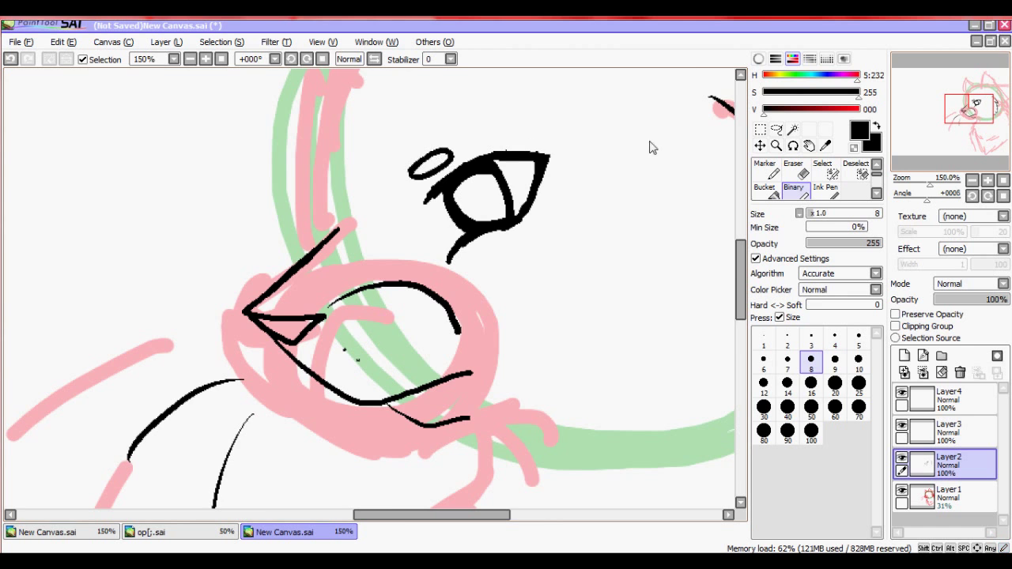
{"action": "left_click_drag", "start_coordinate": [952, 109], "coordinate": [959, 98]}
{"action": "mouse_move", "coordinate": [224, 387]}
{"action": "left_mouse_down"}
{"action": "mouse_move", "coordinate": [215, 296]}
{"action": "mouse_move", "coordinate": [335, 122]}
{"action": "mouse_move", "coordinate": [434, 89]}
{"action": "left_mouse_up"}
Ink the jagged outer cheek fur and the outline of the large near ear
{"action": "scroll", "coordinate": [981, 159], "scroll_direction": "down", "scroll_amount": 2}
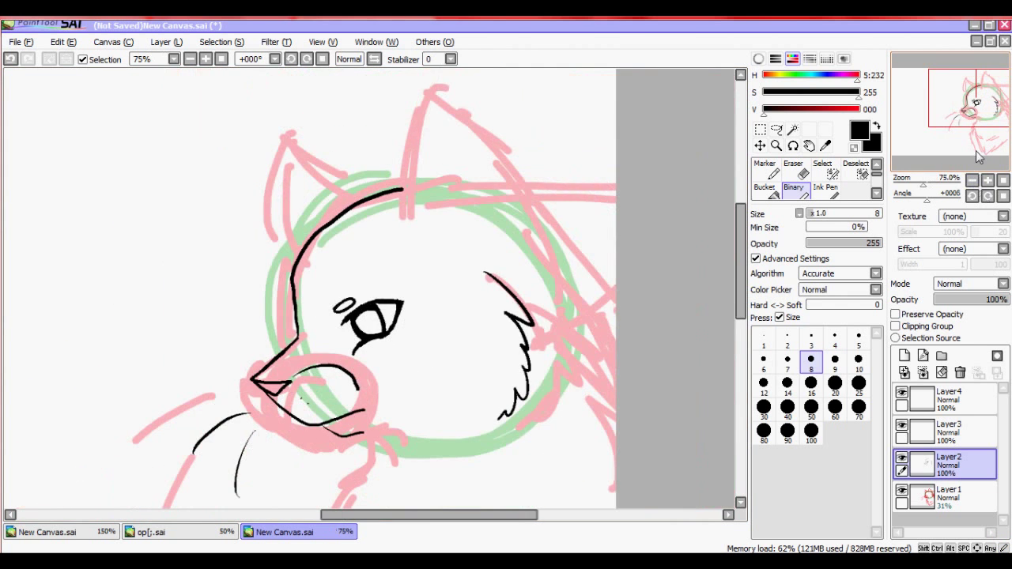
{"action": "left_click_drag", "start_coordinate": [538, 269], "coordinate": [545, 428]}
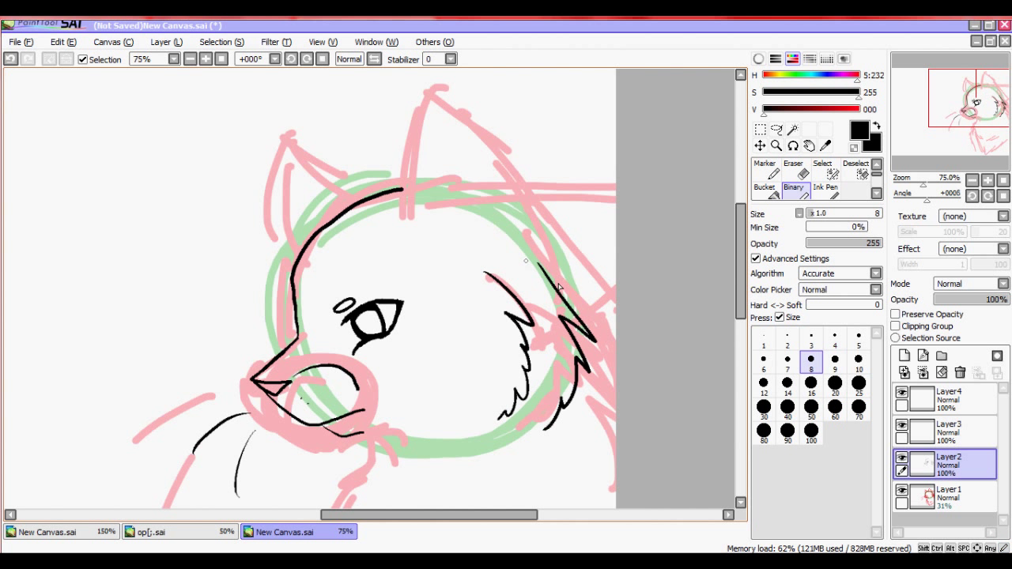
{"action": "mouse_move", "coordinate": [536, 264]}
{"action": "left_mouse_down"}
{"action": "mouse_move", "coordinate": [435, 101]}
{"action": "mouse_move", "coordinate": [404, 239]}
{"action": "left_mouse_up"}
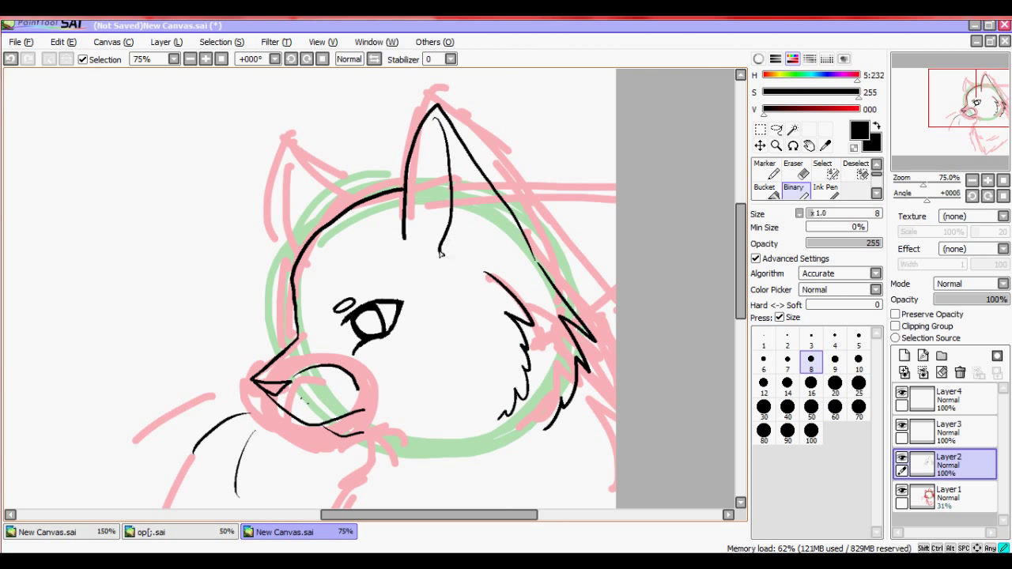
Ink the jagged throat and chest fur below the jaw and the fur line behind the cheek
{"action": "left_click_drag", "start_coordinate": [969, 110], "coordinate": [971, 127]}
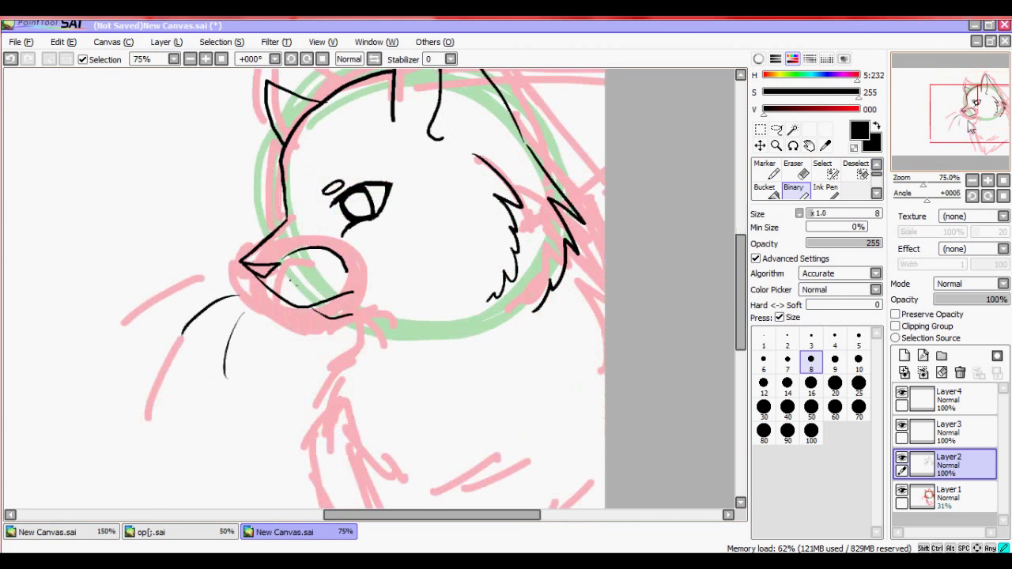
{"action": "mouse_move", "coordinate": [357, 357]}
{"action": "left_mouse_down"}
{"action": "mouse_move", "coordinate": [322, 443]}
{"action": "mouse_move", "coordinate": [421, 506]}
{"action": "left_mouse_up"}
{"action": "left_click_drag", "start_coordinate": [553, 204], "coordinate": [604, 320]}
Ink the pointed lower chest fur and the front line running down to the canvas's lower edge
{"action": "left_click_drag", "start_coordinate": [980, 97], "coordinate": [976, 122]}
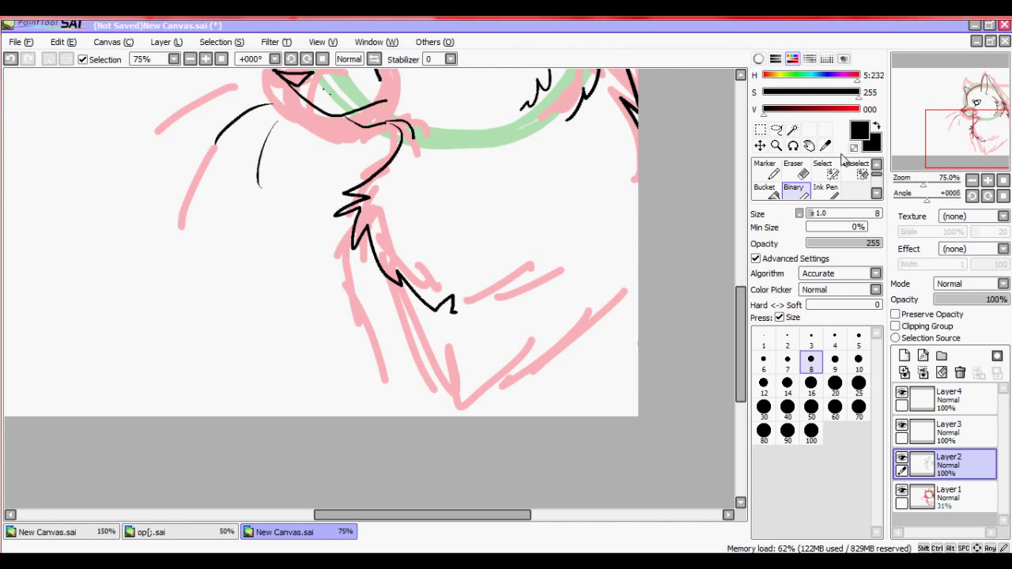
{"action": "left_click_drag", "start_coordinate": [426, 140], "coordinate": [437, 185]}
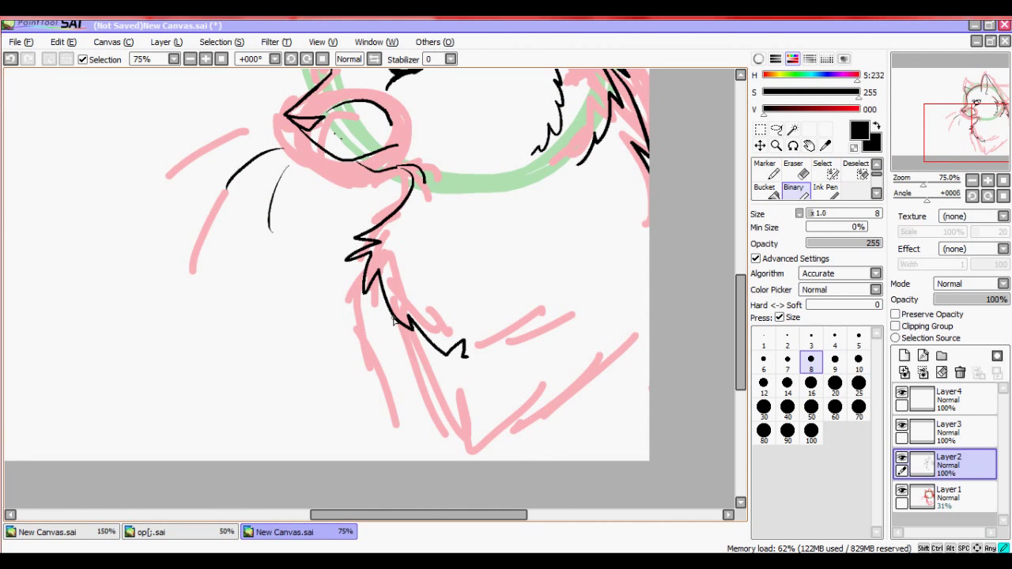
{"action": "mouse_move", "coordinate": [393, 320]}
{"action": "left_mouse_down"}
{"action": "mouse_move", "coordinate": [516, 399]}
{"action": "mouse_move", "coordinate": [551, 410]}
{"action": "left_mouse_up"}
{"action": "mouse_move", "coordinate": [371, 265]}
{"action": "left_mouse_down"}
{"action": "mouse_move", "coordinate": [360, 277]}
{"action": "mouse_move", "coordinate": [394, 460]}
{"action": "left_mouse_up"}
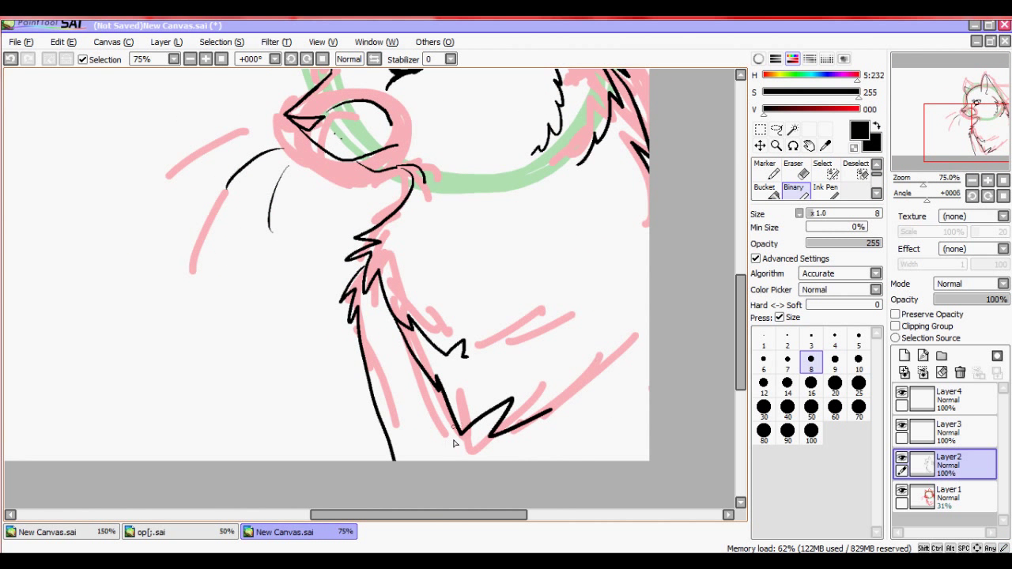
Ink the remaining body lines behind the chest fur, down to the canvas's lower edge
{"action": "left_click_drag", "start_coordinate": [955, 153], "coordinate": [951, 157]}
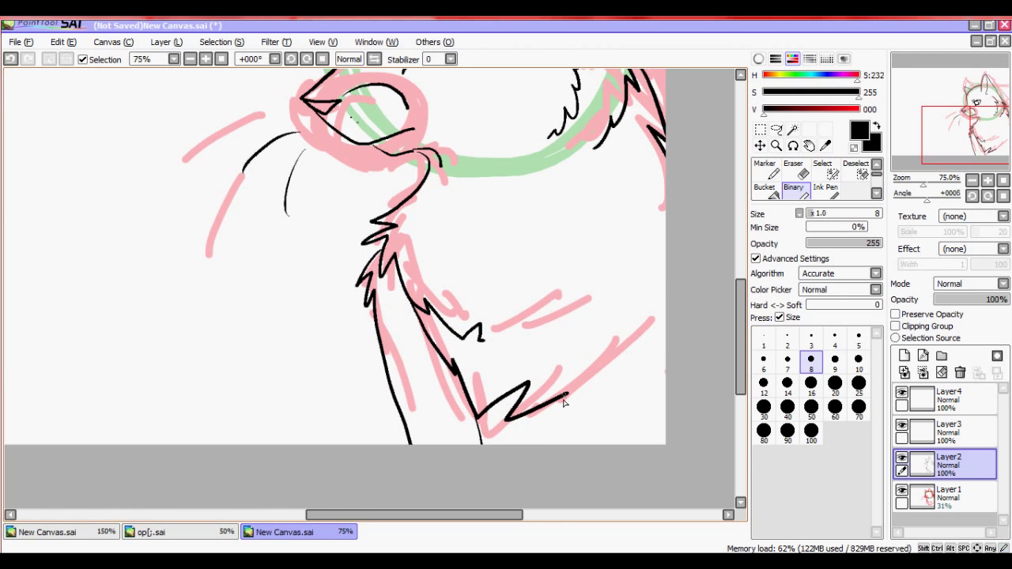
{"action": "mouse_move", "coordinate": [601, 368]}
{"action": "left_mouse_down"}
{"action": "mouse_move", "coordinate": [663, 291]}
{"action": "mouse_move", "coordinate": [608, 444]}
{"action": "left_mouse_up"}
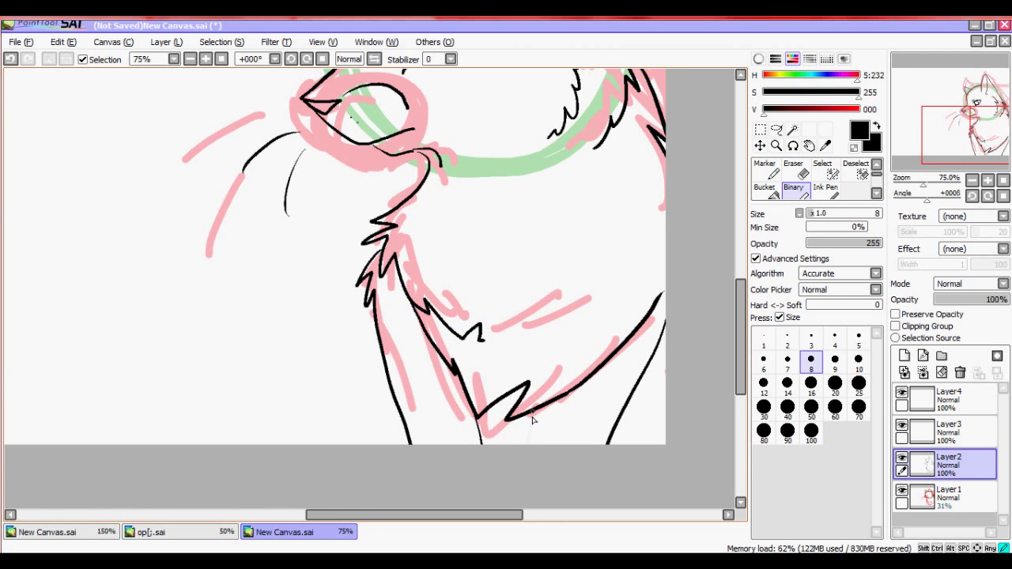
{"action": "mouse_move", "coordinate": [938, 151]}
{"action": "left_mouse_down"}
{"action": "mouse_move", "coordinate": [936, 137]}
{"action": "mouse_move", "coordinate": [944, 145]}
{"action": "left_mouse_up"}
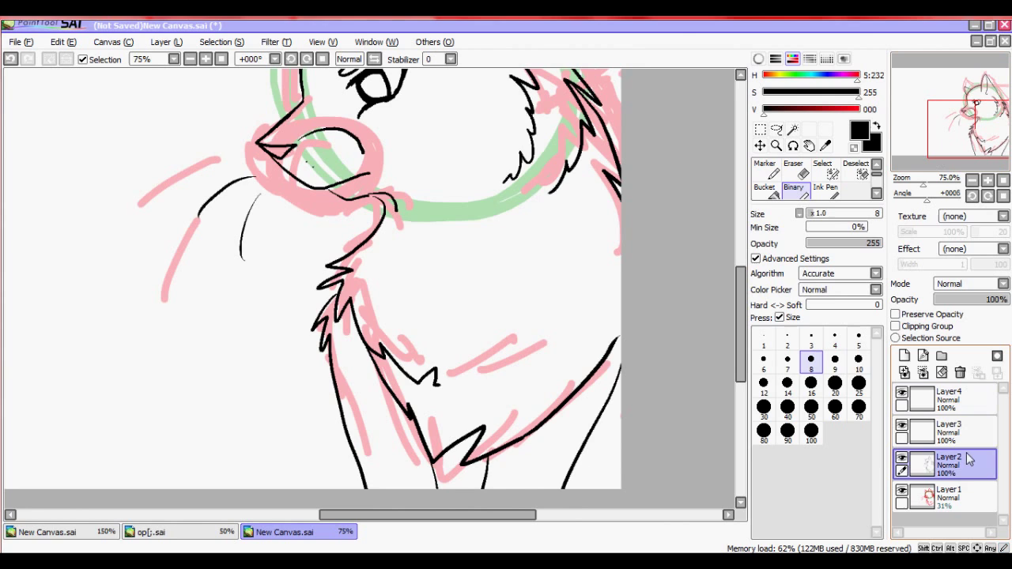
Select Layer1, the rough sketch layer
{"action": "left_click", "coordinate": [943, 495]}
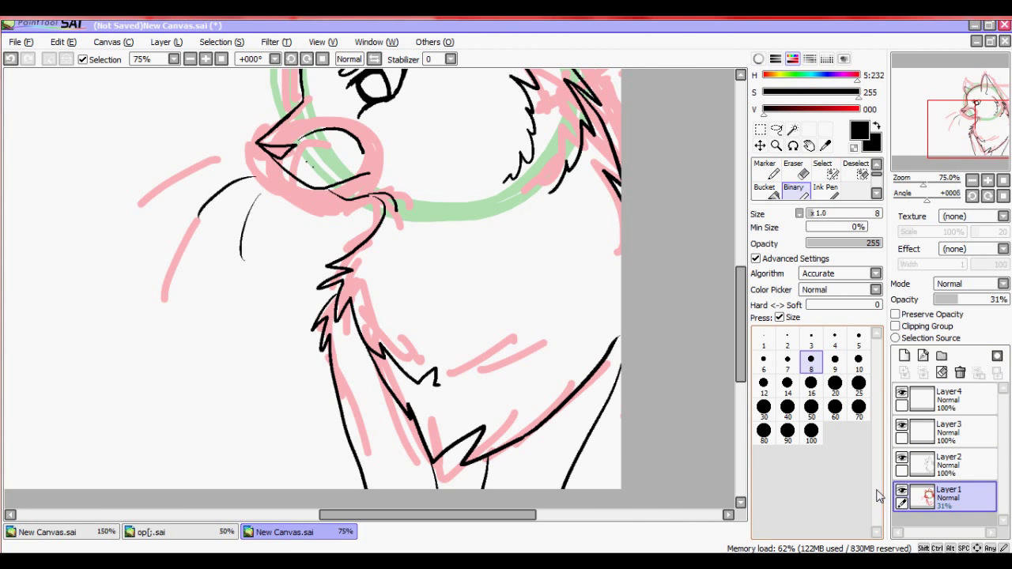
{"action": "left_click_drag", "start_coordinate": [971, 135], "coordinate": [943, 133]}
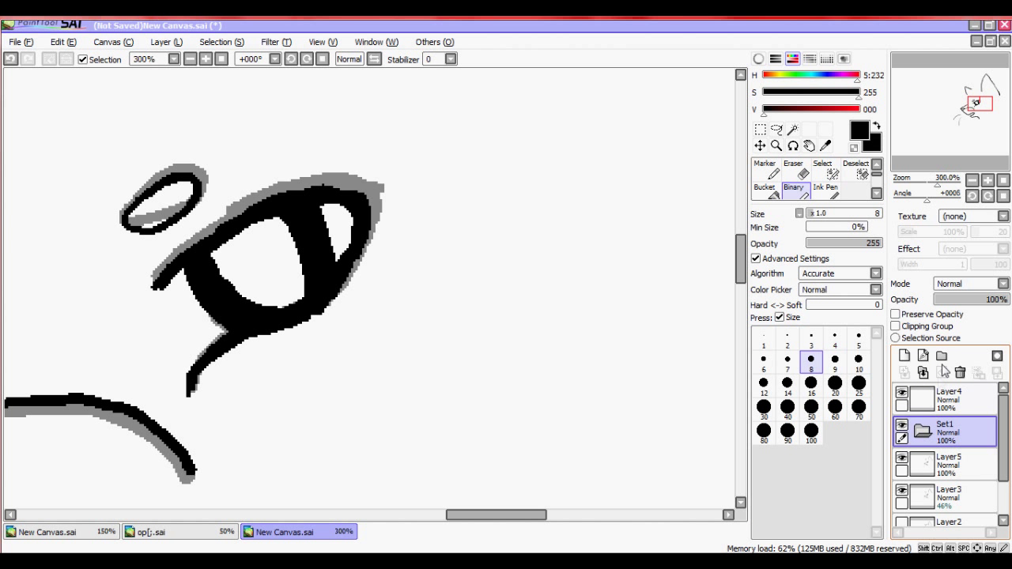
Delete the Set1 folder and switch the visible layers from Layer5 and Layer3 to Layer2
{"action": "left_click", "coordinate": [960, 372]}
{"action": "left_click", "coordinate": [901, 425]}
{"action": "left_click", "coordinate": [902, 457]}
{"action": "left_click_drag", "start_coordinate": [1002, 452], "coordinate": [1004, 461]}
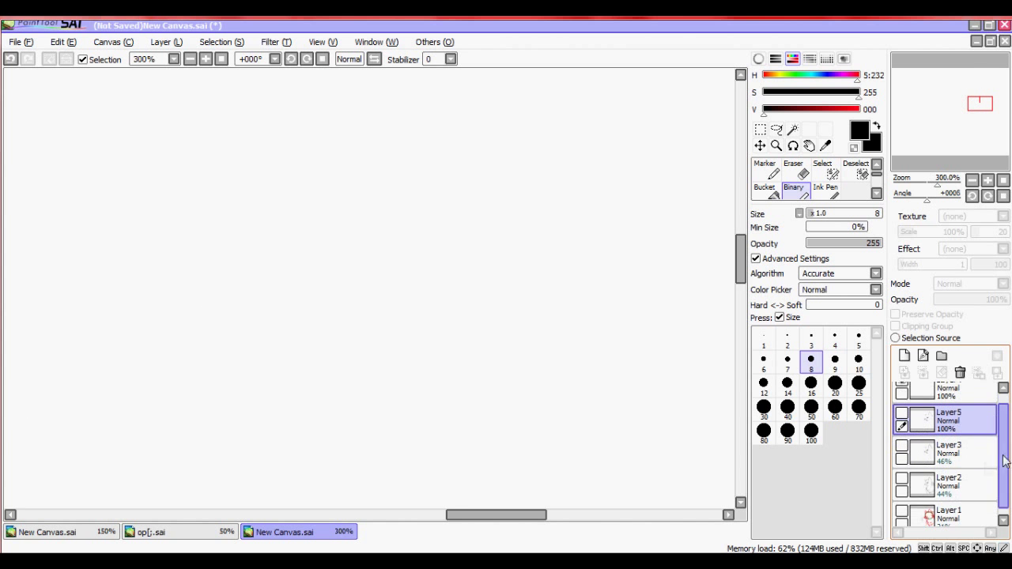
{"action": "left_click", "coordinate": [902, 479]}
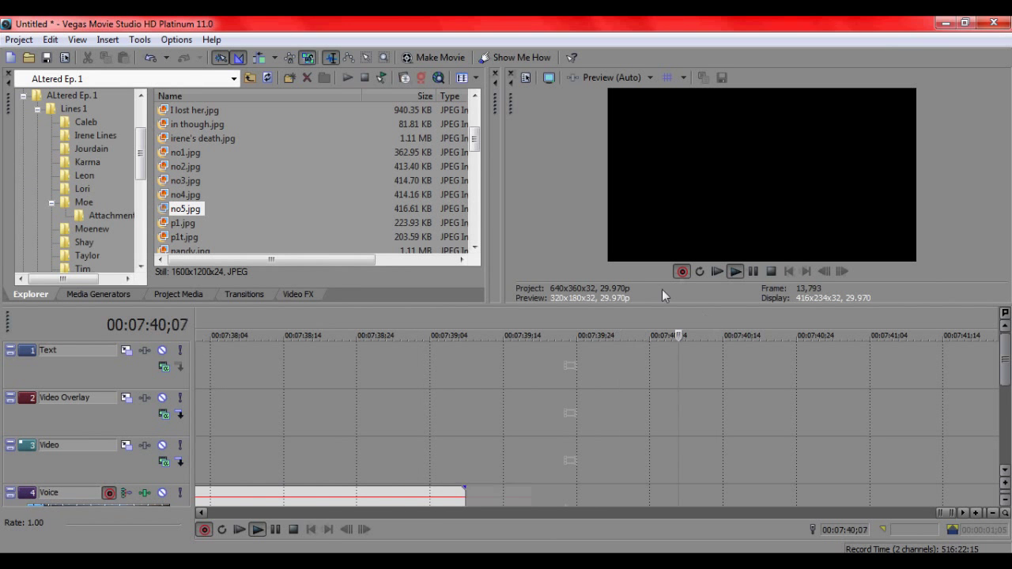
Switch to Vegas Movie Studio, stop the voice recording and delete the recorded file Voice - 4.wav
{"action": "key", "text": "space"}
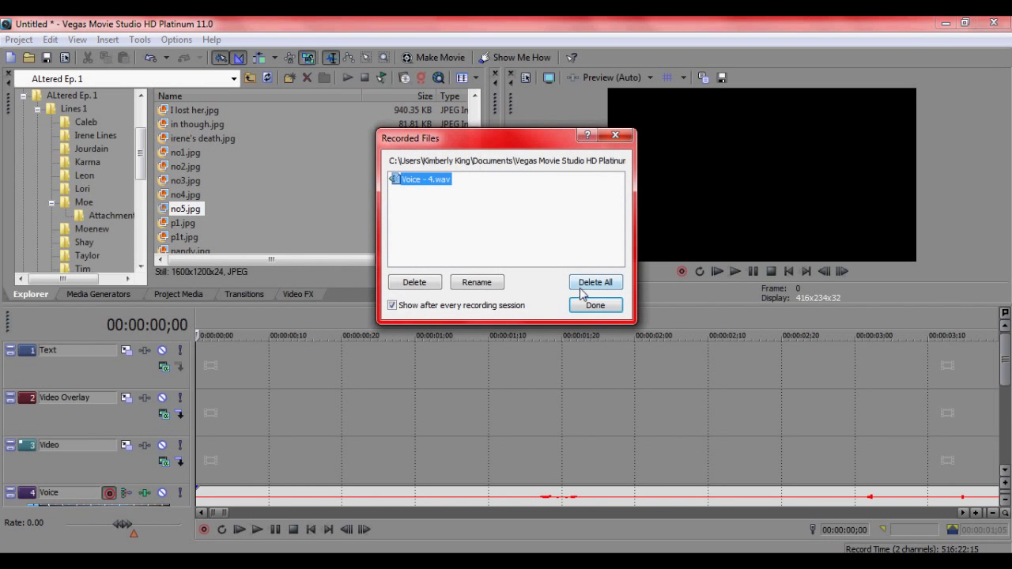
{"action": "left_click", "coordinate": [414, 282]}
{"action": "left_click", "coordinate": [553, 253]}
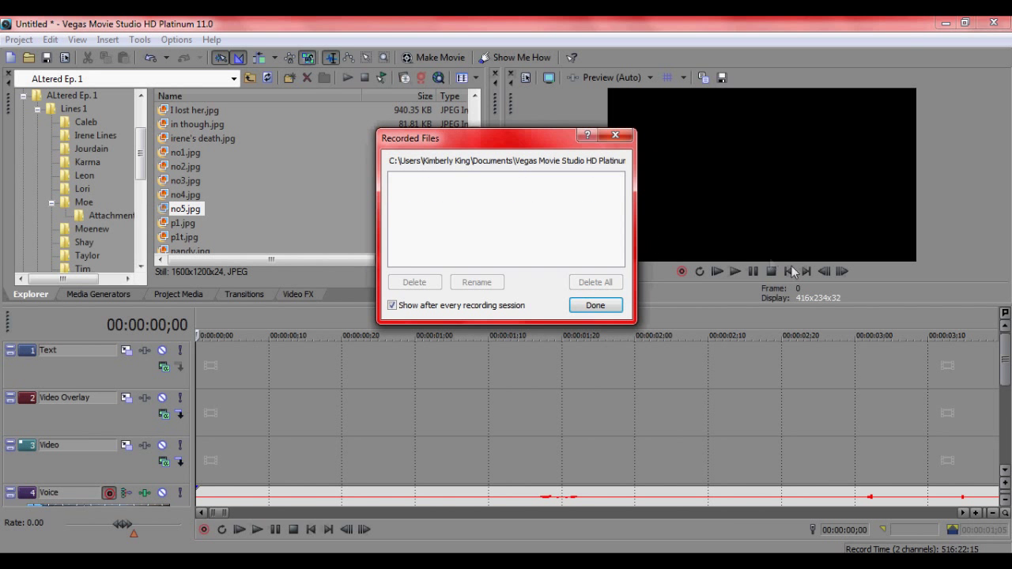
{"action": "left_click", "coordinate": [620, 308]}
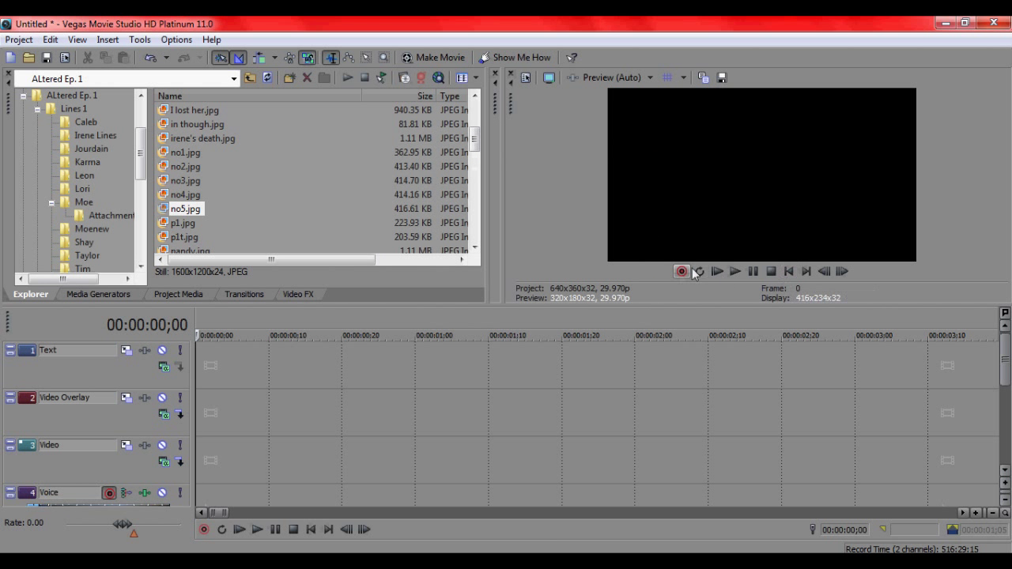
Start a new voice recording in Vegas Movie Studio and switch back to the fox drawing in PaintTool SAI
{"action": "left_click", "coordinate": [682, 271]}
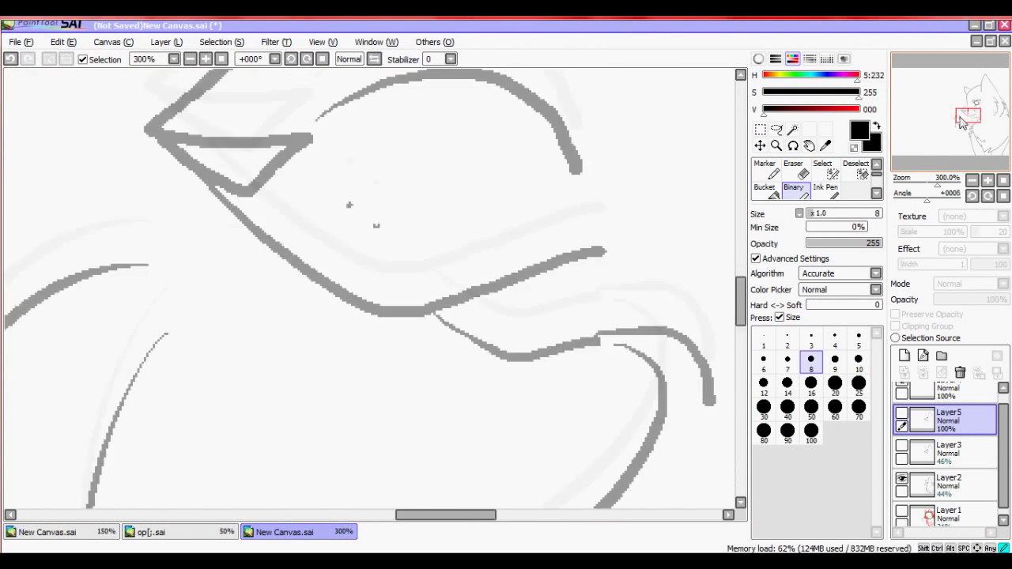
{"action": "scroll", "coordinate": [962, 120], "scroll_direction": "down", "scroll_amount": 4}
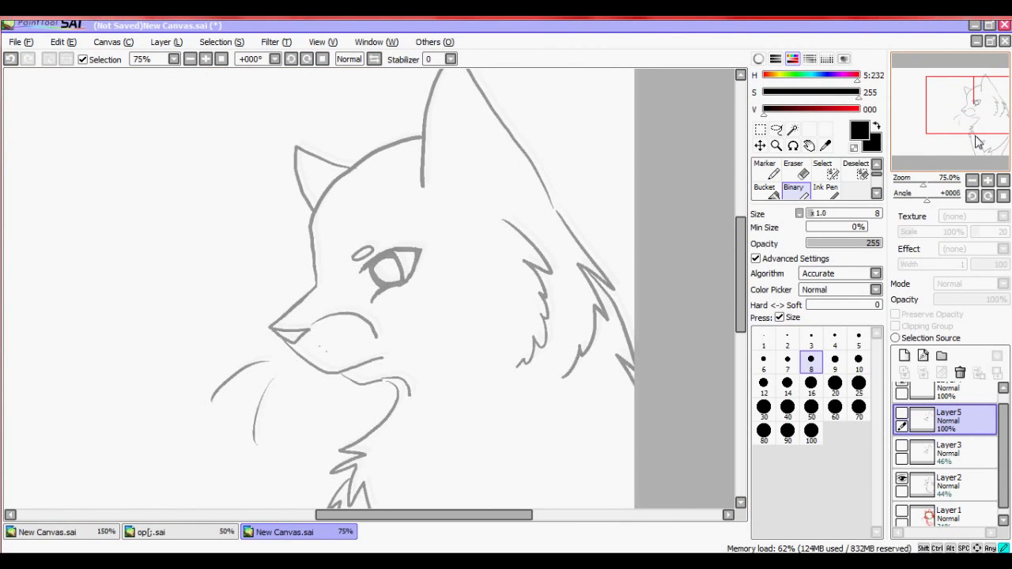
{"action": "left_click_drag", "start_coordinate": [975, 136], "coordinate": [974, 137]}
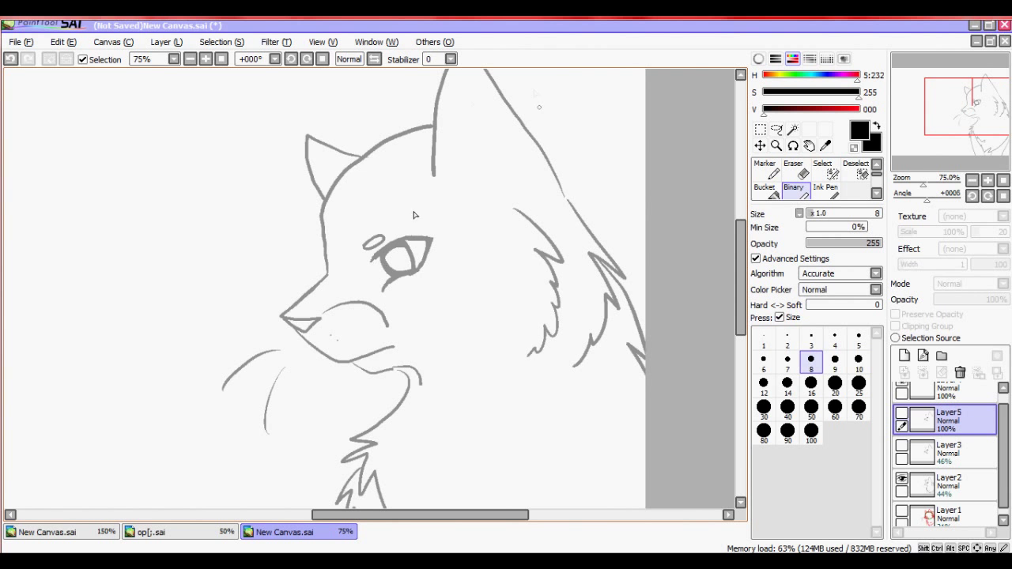
Show the Layer1 rough sketch beneath the line art to compare them, and hide it again
{"action": "scroll", "coordinate": [940, 443], "scroll_direction": "down", "scroll_amount": 1}
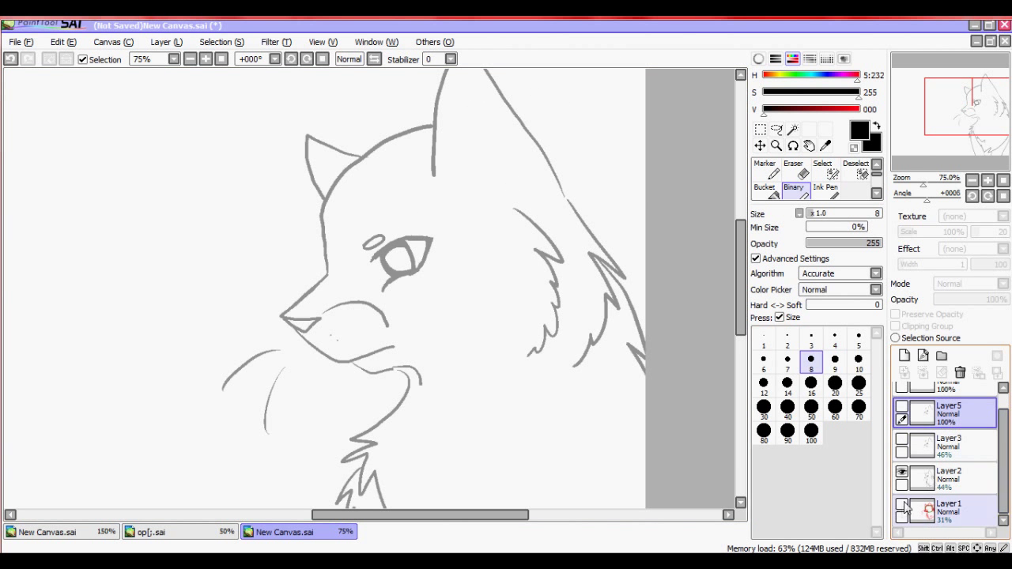
{"action": "left_click", "coordinate": [902, 504]}
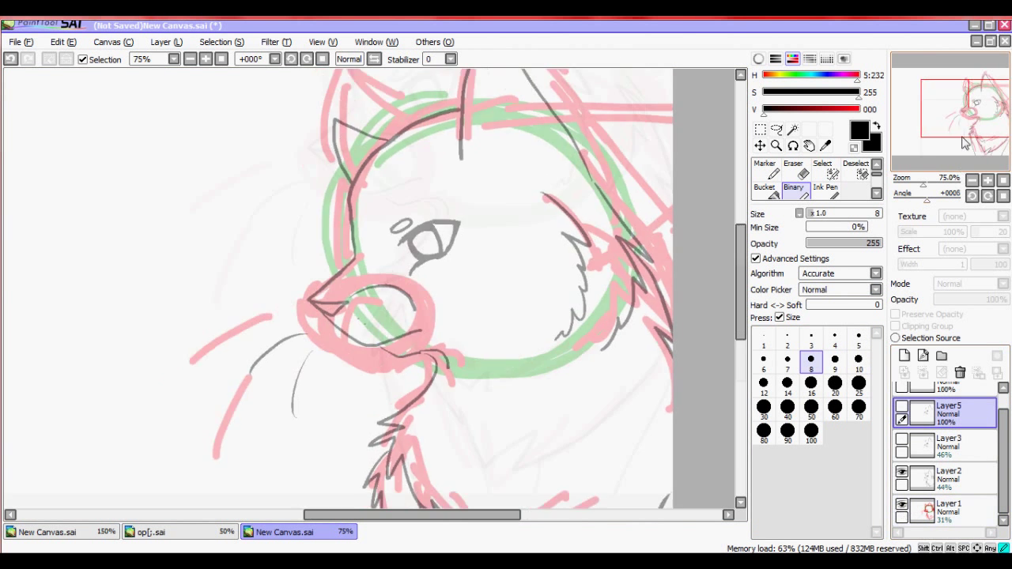
{"action": "mouse_move", "coordinate": [973, 128]}
{"action": "left_mouse_down"}
{"action": "mouse_move", "coordinate": [985, 133]}
{"action": "mouse_move", "coordinate": [951, 130]}
{"action": "mouse_move", "coordinate": [974, 120]}
{"action": "mouse_move", "coordinate": [963, 141]}
{"action": "mouse_move", "coordinate": [975, 124]}
{"action": "mouse_move", "coordinate": [927, 135]}
{"action": "mouse_move", "coordinate": [954, 125]}
{"action": "left_mouse_up"}
{"action": "left_click", "coordinate": [933, 510]}
{"action": "left_click", "coordinate": [901, 503]}
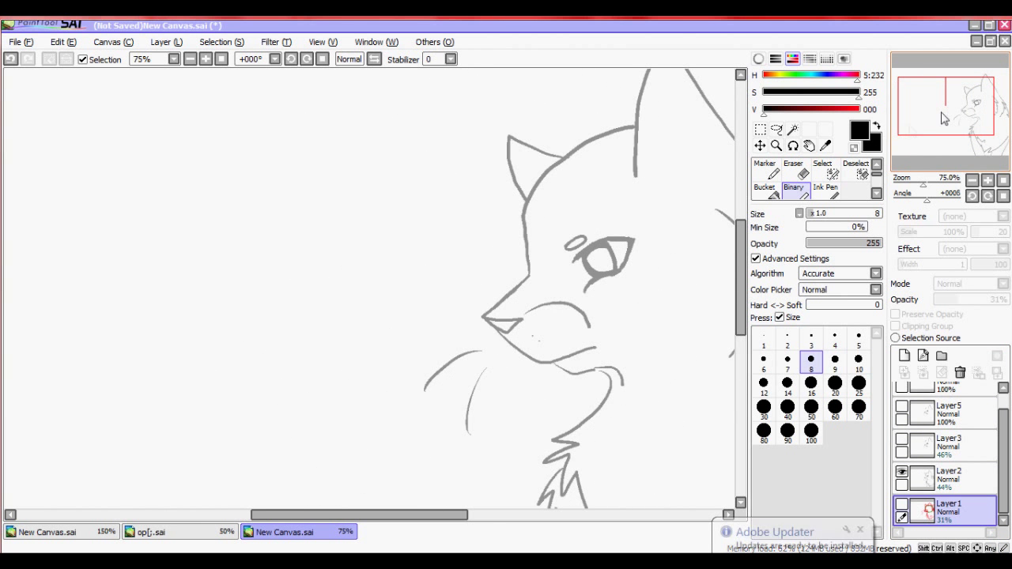
Demonstrate brush size 50 with dots and tapered strokes of varying thickness on a new layer, and delete that layer
{"action": "left_click", "coordinate": [811, 407]}
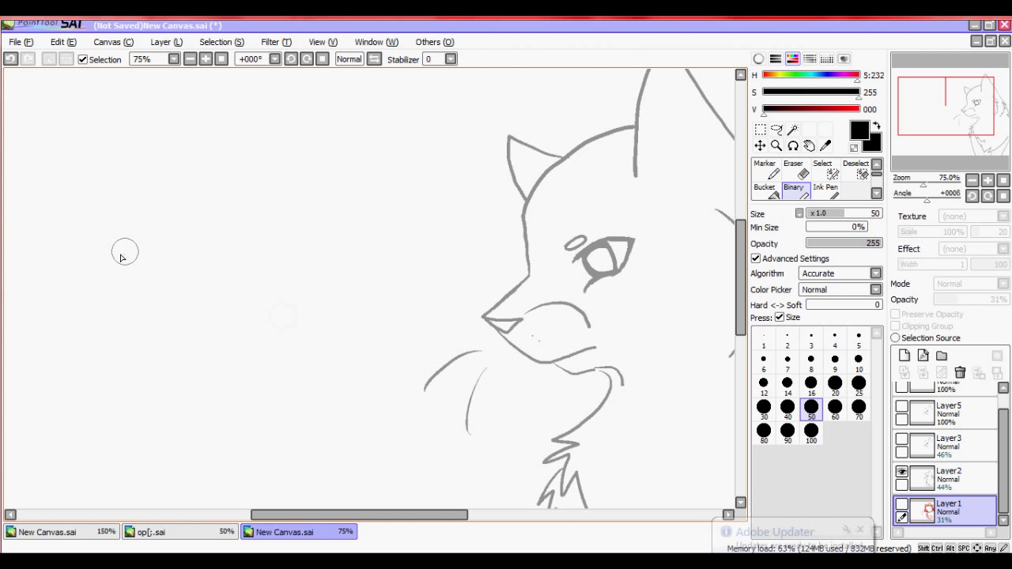
{"action": "left_click", "coordinate": [905, 355]}
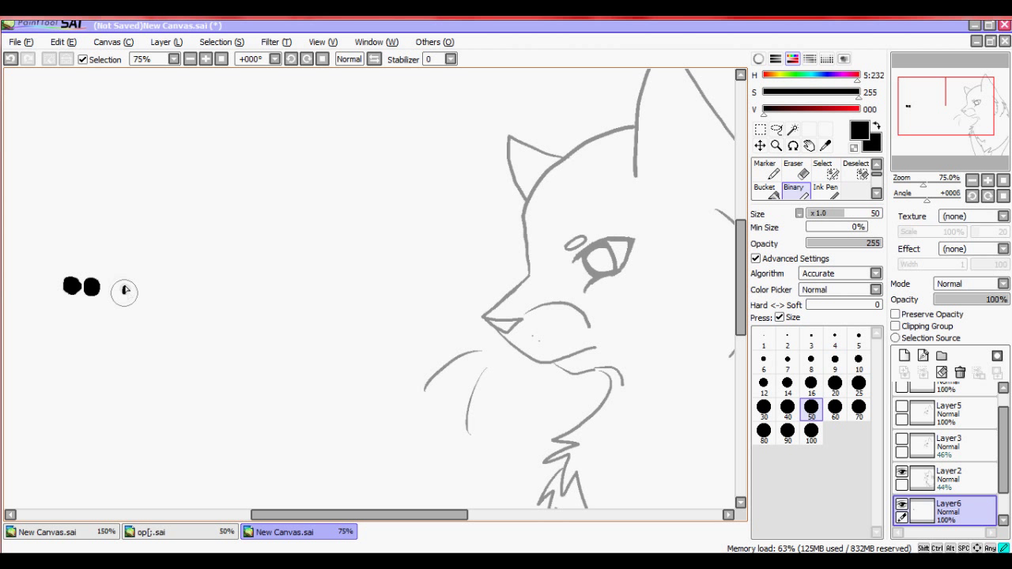
{"action": "left_click", "coordinate": [126, 288]}
{"action": "mouse_move", "coordinate": [197, 295]}
{"action": "left_mouse_down"}
{"action": "mouse_move", "coordinate": [226, 286]}
{"action": "mouse_move", "coordinate": [211, 284]}
{"action": "left_mouse_up"}
{"action": "mouse_move", "coordinate": [301, 303]}
{"action": "left_mouse_down"}
{"action": "mouse_move", "coordinate": [285, 299]}
{"action": "mouse_move", "coordinate": [304, 313]}
{"action": "left_mouse_up"}
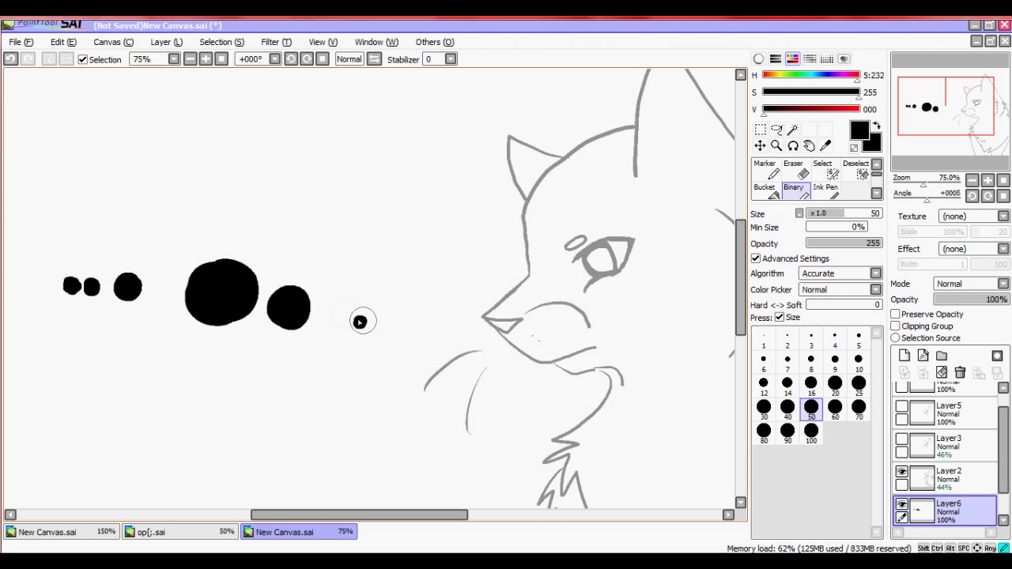
{"action": "left_click", "coordinate": [360, 321]}
{"action": "mouse_move", "coordinate": [93, 272]}
{"action": "left_mouse_down"}
{"action": "mouse_move", "coordinate": [36, 287]}
{"action": "mouse_move", "coordinate": [95, 274]}
{"action": "left_mouse_up"}
{"action": "mouse_move", "coordinate": [79, 314]}
{"action": "left_mouse_down"}
{"action": "mouse_move", "coordinate": [306, 338]}
{"action": "mouse_move", "coordinate": [327, 324]}
{"action": "left_mouse_up"}
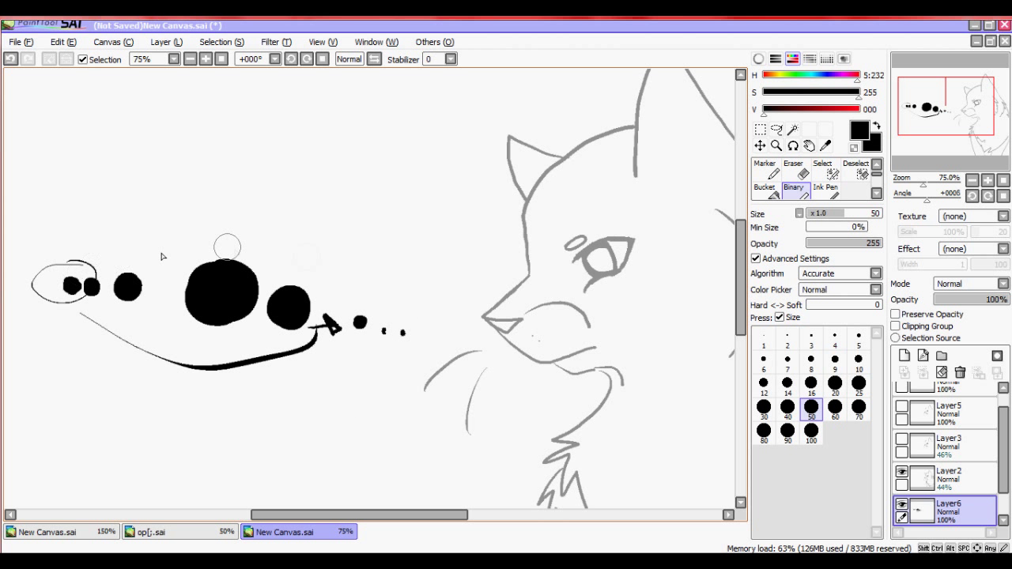
{"action": "left_click", "coordinate": [960, 373]}
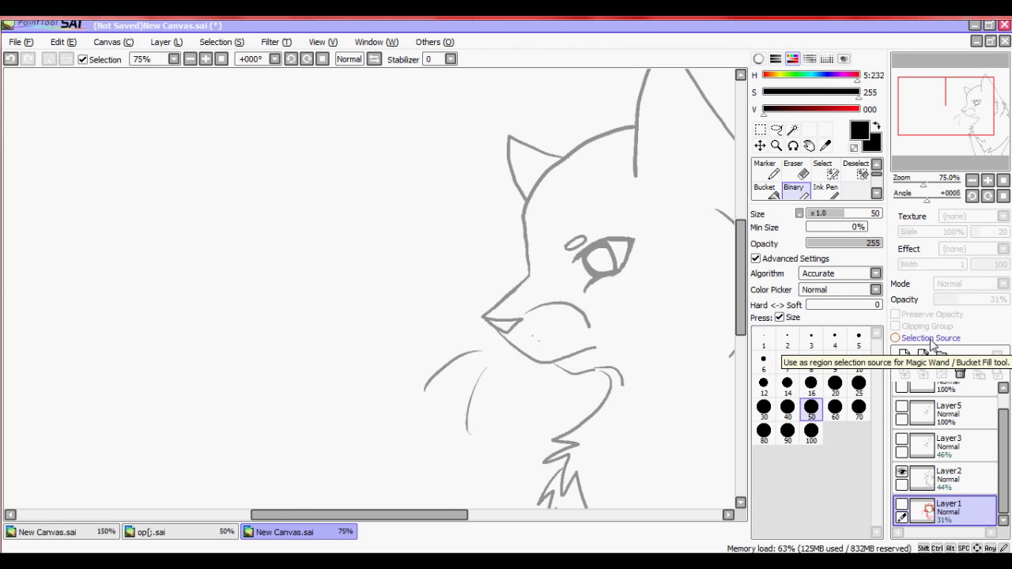
Show Layer3 and lower Layer2's opacity to 13%
{"action": "mouse_move", "coordinate": [959, 114]}
{"action": "left_mouse_down"}
{"action": "mouse_move", "coordinate": [978, 106]}
{"action": "mouse_move", "coordinate": [953, 124]}
{"action": "left_mouse_up"}
{"action": "left_click", "coordinate": [945, 447]}
{"action": "left_click", "coordinate": [902, 439]}
{"action": "left_click", "coordinate": [945, 479]}
{"action": "left_click_drag", "start_coordinate": [966, 299], "coordinate": [944, 300]}
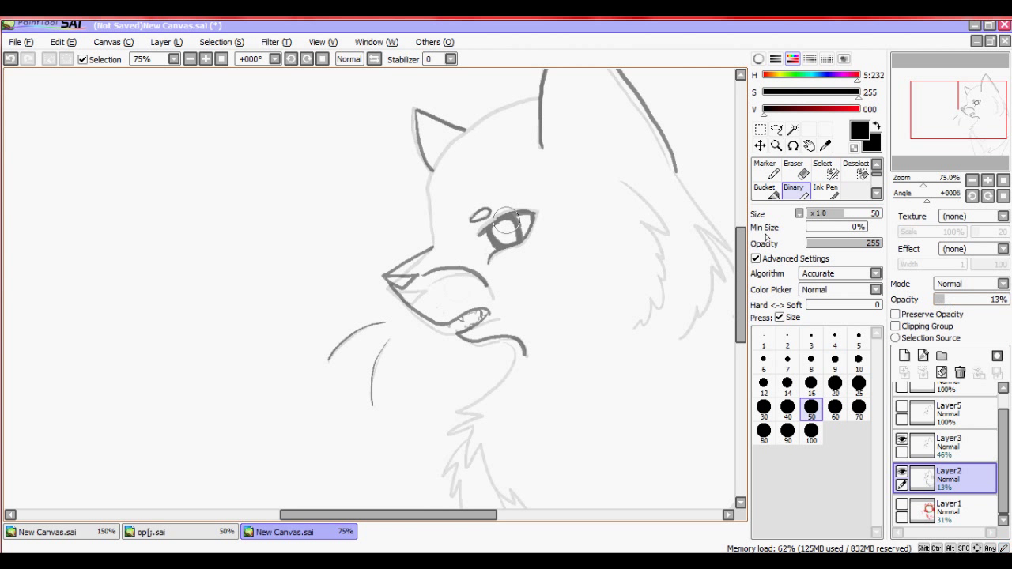
Select Layer3, toggle its visibility to compare the sketches, and show Layer5 together with it
{"action": "left_click", "coordinate": [945, 446]}
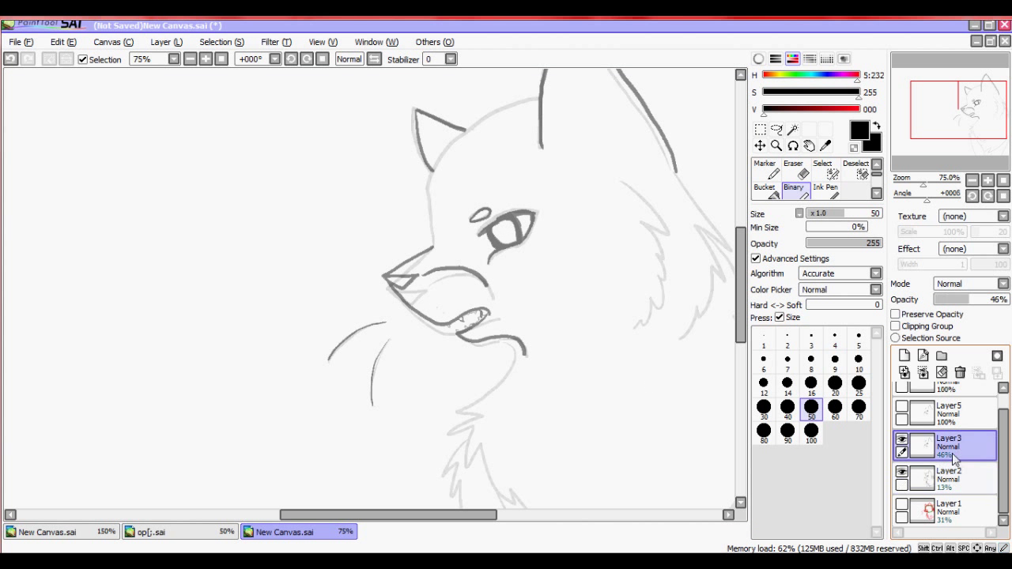
{"action": "left_click", "coordinate": [901, 439]}
{"action": "left_click", "coordinate": [902, 439]}
{"action": "left_click", "coordinate": [902, 440]}
{"action": "left_click", "coordinate": [902, 408]}
{"action": "left_click", "coordinate": [902, 438]}
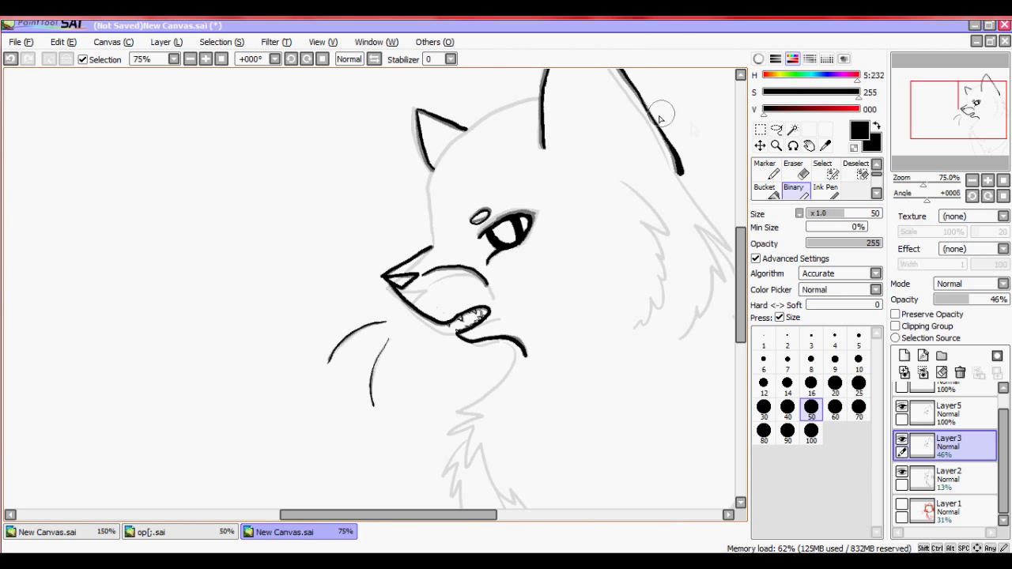
{"action": "left_click_drag", "start_coordinate": [927, 122], "coordinate": [956, 127]}
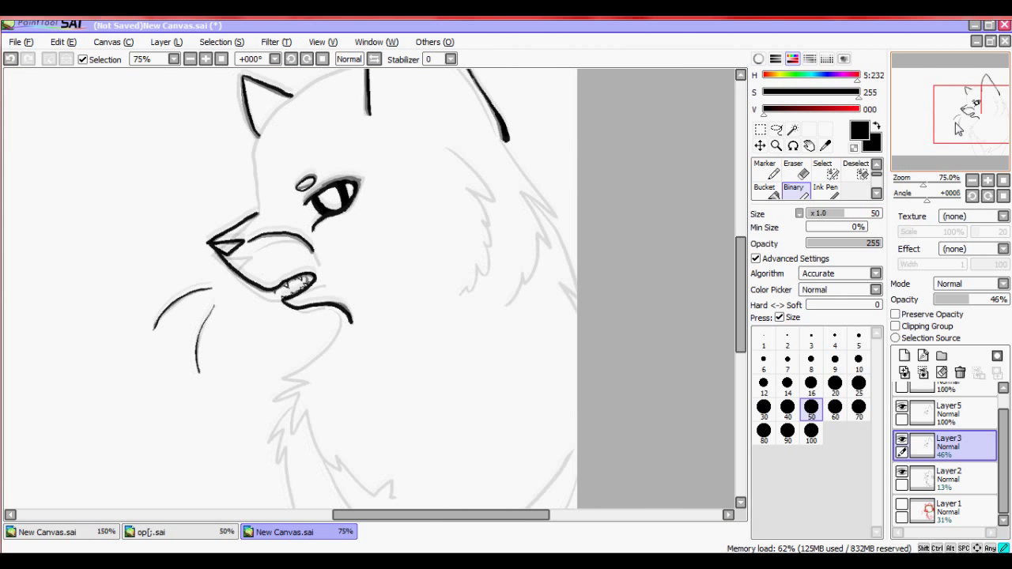
Hide Layer3 and Layer2, and fade Layer5 to 39% opacity
{"action": "left_click", "coordinate": [902, 440]}
{"action": "left_click", "coordinate": [902, 472]}
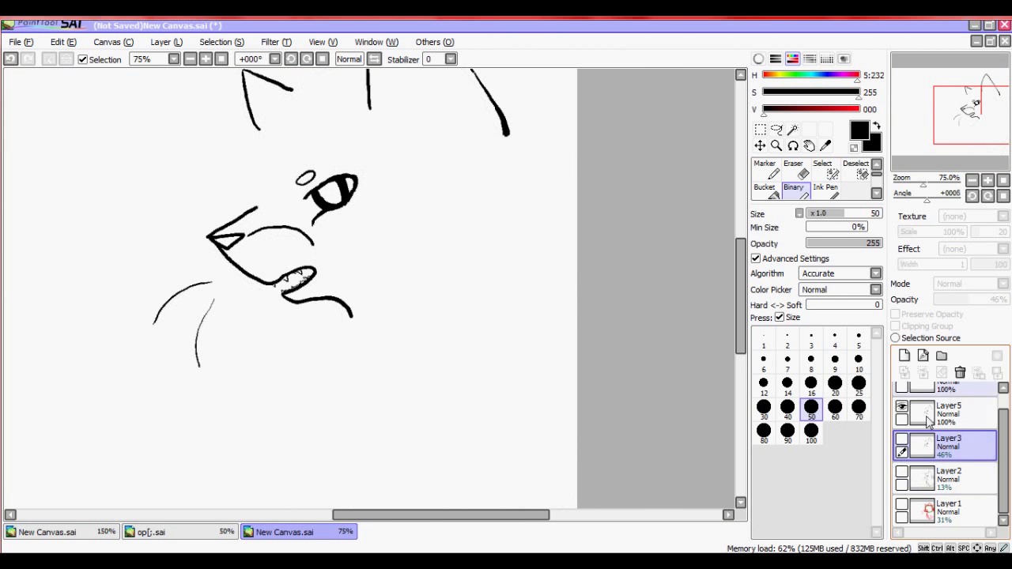
{"action": "left_click", "coordinate": [946, 412]}
{"action": "left_click_drag", "start_coordinate": [998, 301], "coordinate": [965, 304]}
{"action": "left_click_drag", "start_coordinate": [1002, 420], "coordinate": [1001, 403]}
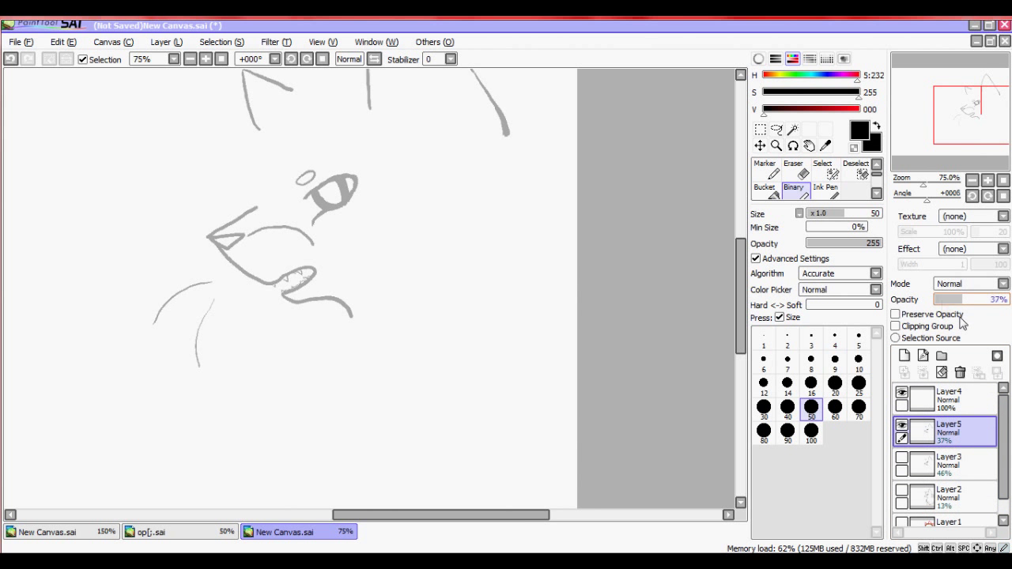
{"action": "mouse_move", "coordinate": [960, 303]}
{"action": "left_mouse_down"}
{"action": "mouse_move", "coordinate": [948, 304]}
{"action": "mouse_move", "coordinate": [963, 315]}
{"action": "left_mouse_up"}
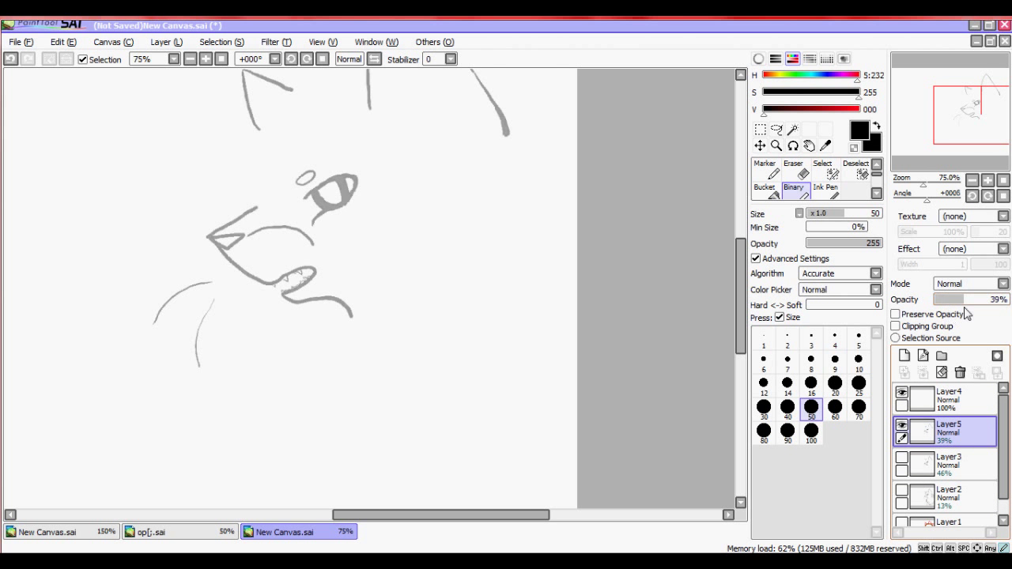
Select Layer4, the layer above the faded Layer5 sketch, for inking the face
{"action": "left_click", "coordinate": [952, 399]}
{"action": "scroll", "coordinate": [959, 146], "scroll_direction": "up", "scroll_amount": 3}
{"action": "left_click_drag", "start_coordinate": [956, 146], "coordinate": [955, 147]}
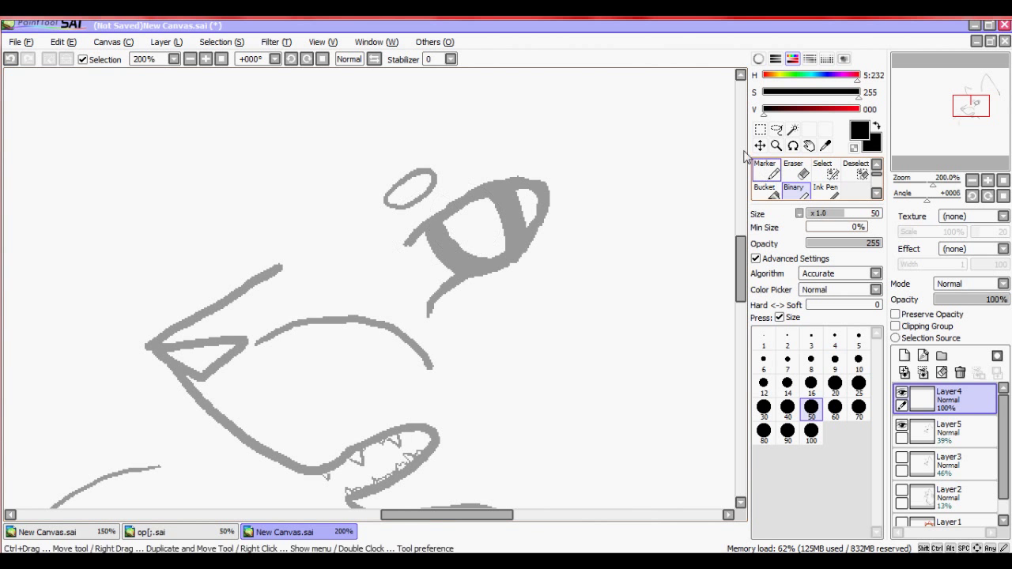
{"action": "left_click_drag", "start_coordinate": [843, 215], "coordinate": [817, 216]}
{"action": "mouse_move", "coordinate": [447, 216]}
{"action": "left_mouse_down"}
{"action": "mouse_move", "coordinate": [406, 246]}
{"action": "mouse_move", "coordinate": [492, 193]}
{"action": "left_mouse_up"}
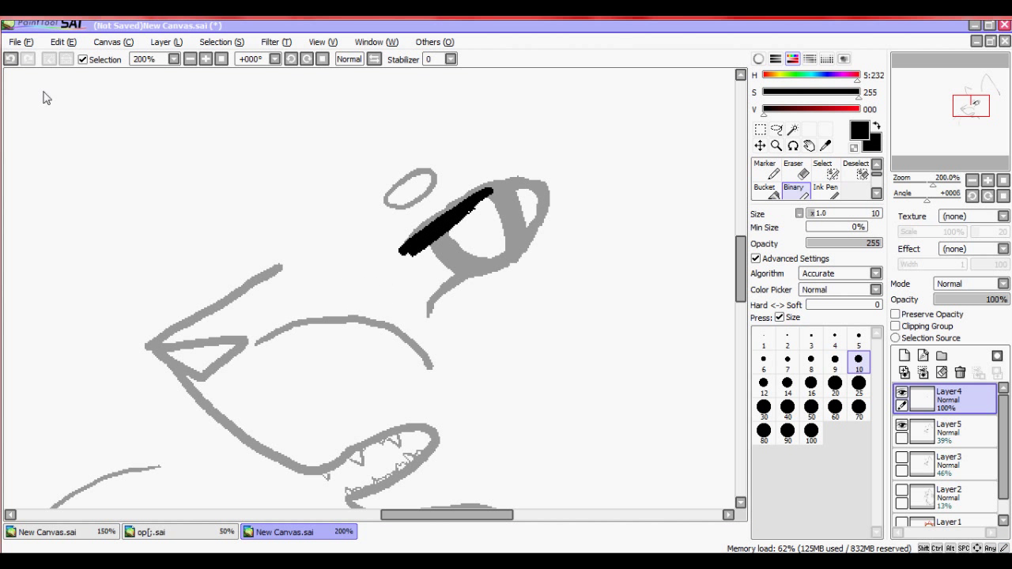
{"action": "left_click", "coordinate": [10, 59]}
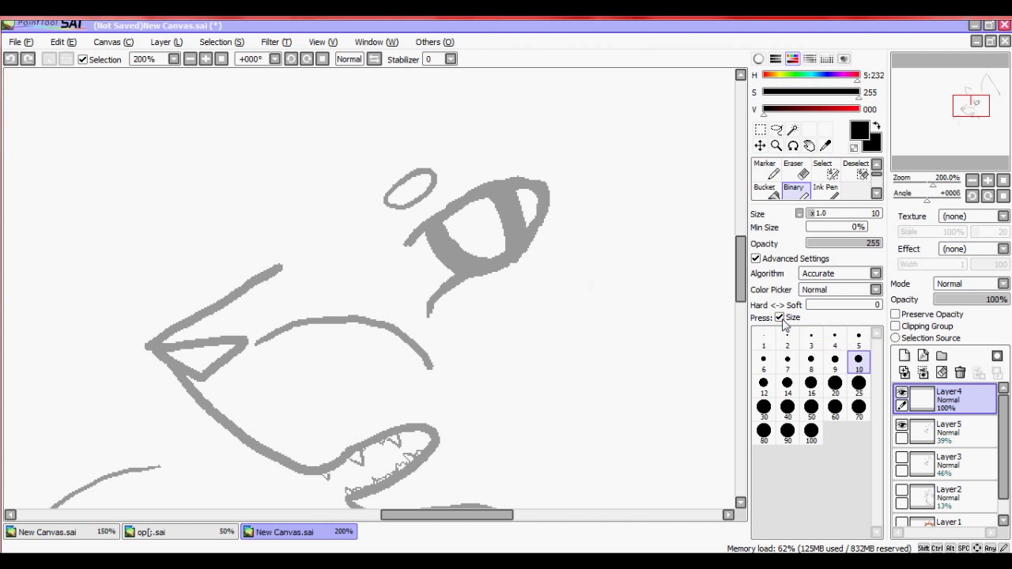
{"action": "left_click_drag", "start_coordinate": [672, 277], "coordinate": [545, 371]}
{"action": "left_click", "coordinate": [10, 58]}
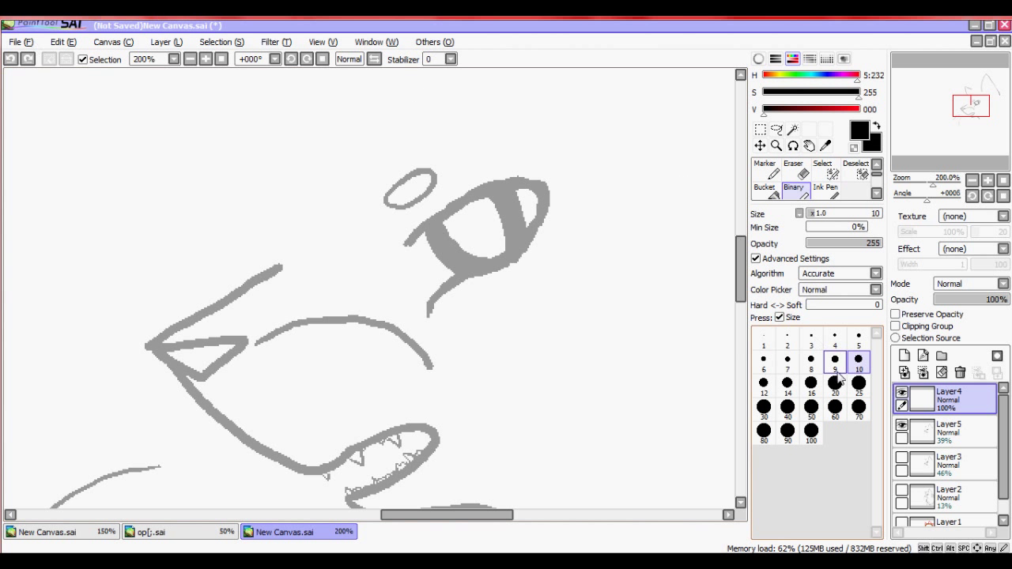
{"action": "left_click", "coordinate": [787, 361]}
{"action": "left_click_drag", "start_coordinate": [617, 316], "coordinate": [593, 387]}
{"action": "left_click", "coordinate": [10, 59]}
Outline the eye in black on Layer4 with brush size 9, redoing the lower inner corner
{"action": "left_click", "coordinate": [835, 361]}
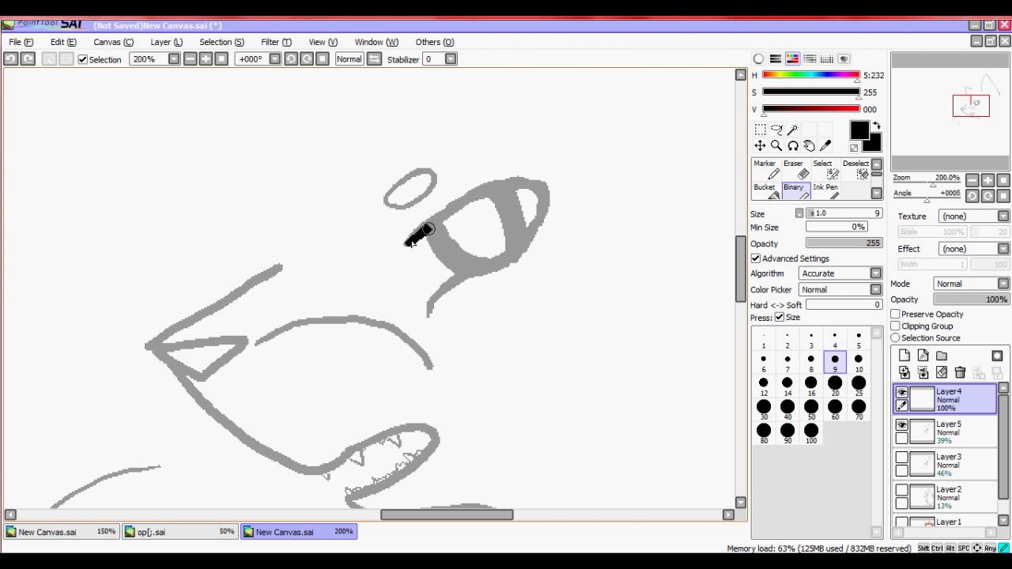
{"action": "mouse_move", "coordinate": [464, 204]}
{"action": "left_mouse_down"}
{"action": "mouse_move", "coordinate": [536, 188]}
{"action": "mouse_move", "coordinate": [519, 255]}
{"action": "mouse_move", "coordinate": [488, 268]}
{"action": "left_mouse_up"}
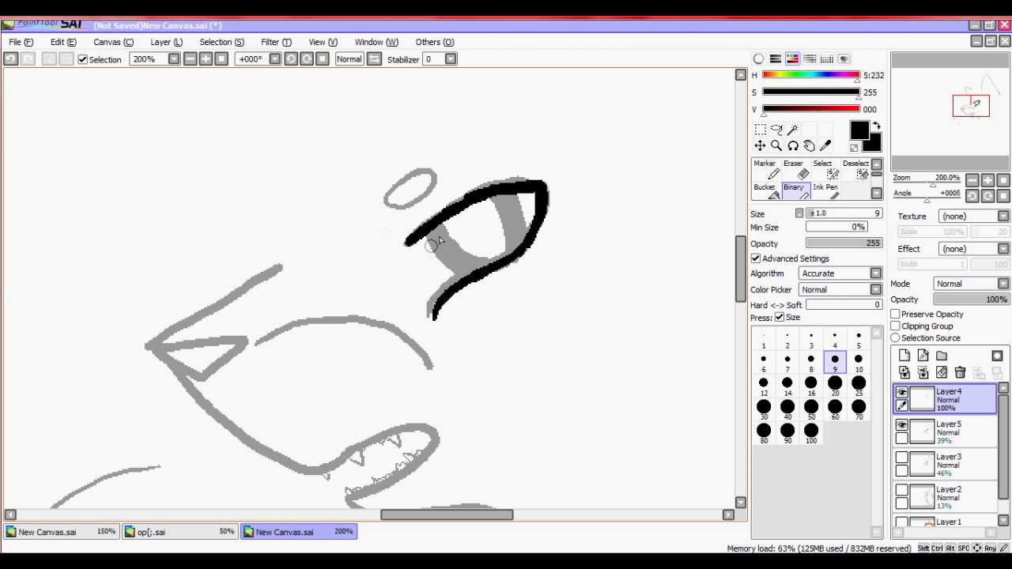
{"action": "left_click", "coordinate": [12, 60]}
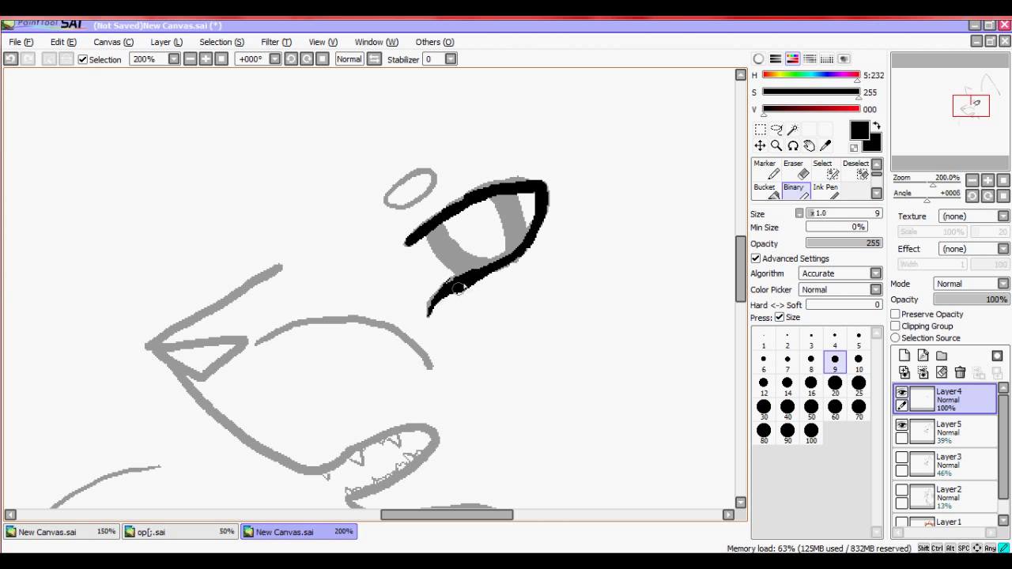
Ink and fill the dark bands of the iris, and outline the small oval brow mark above the eye
{"action": "left_click_drag", "start_coordinate": [443, 227], "coordinate": [496, 267]}
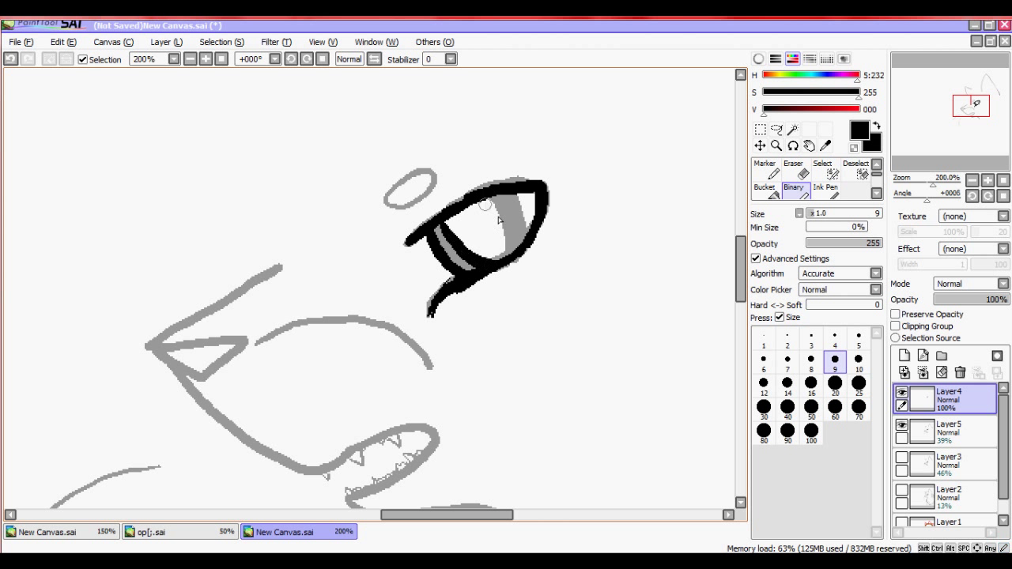
{"action": "mouse_move", "coordinate": [490, 190]}
{"action": "left_mouse_down"}
{"action": "mouse_move", "coordinate": [502, 217]}
{"action": "mouse_move", "coordinate": [502, 244]}
{"action": "left_mouse_up"}
{"action": "left_click_drag", "start_coordinate": [515, 192], "coordinate": [525, 243]}
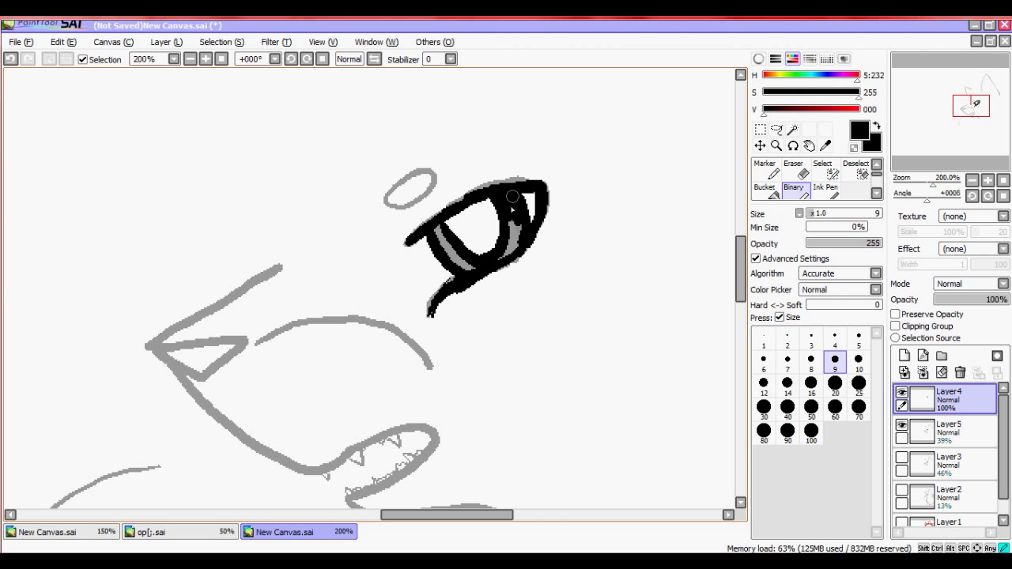
{"action": "left_click_drag", "start_coordinate": [440, 239], "coordinate": [438, 234]}
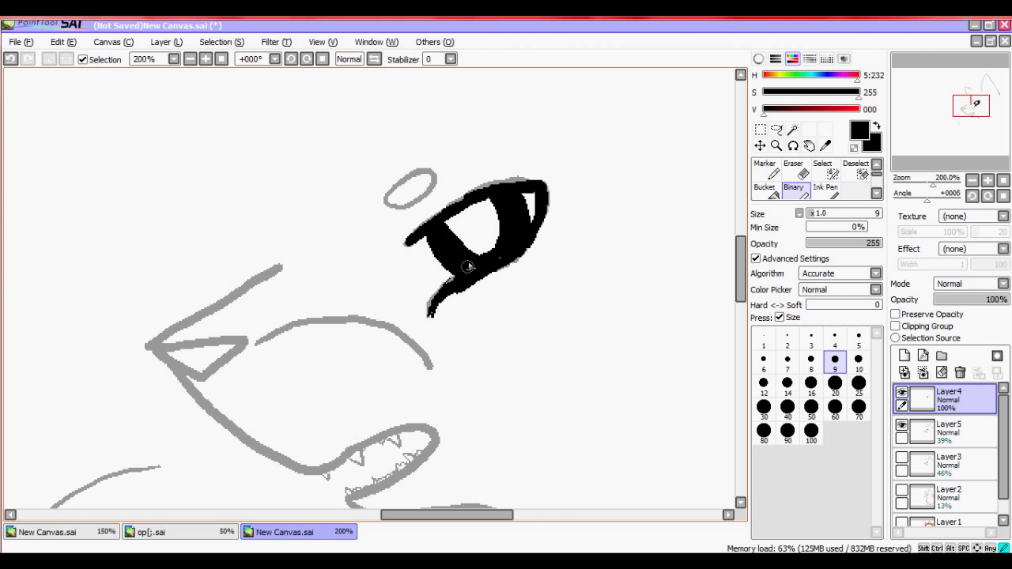
{"action": "mouse_move", "coordinate": [418, 180]}
{"action": "left_mouse_down"}
{"action": "mouse_move", "coordinate": [403, 207]}
{"action": "mouse_move", "coordinate": [407, 184]}
{"action": "left_mouse_up"}
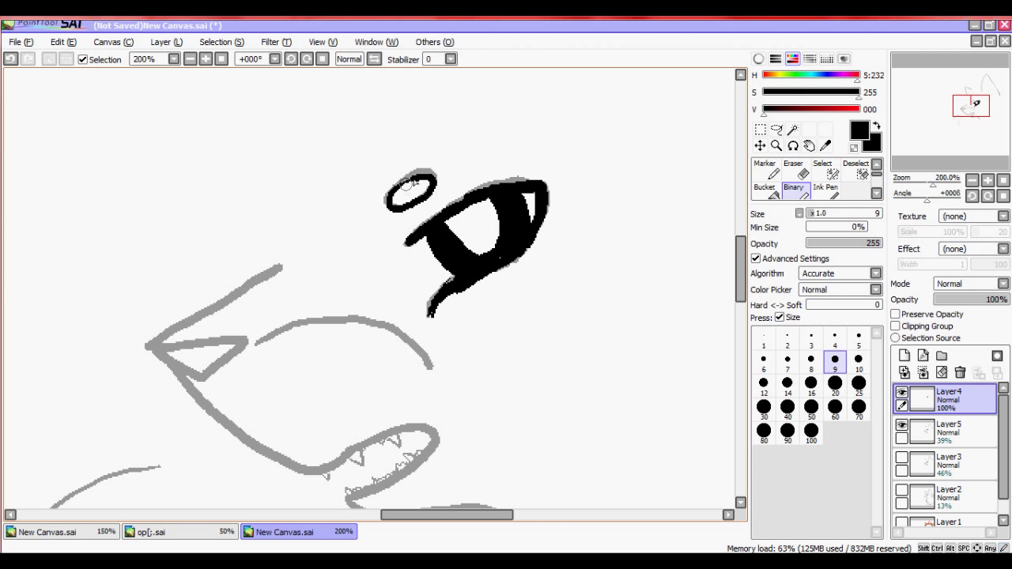
Ink the bridge of the snout and the triangular nose, undoing the stray jaw stroke
{"action": "left_click_drag", "start_coordinate": [982, 105], "coordinate": [978, 110]}
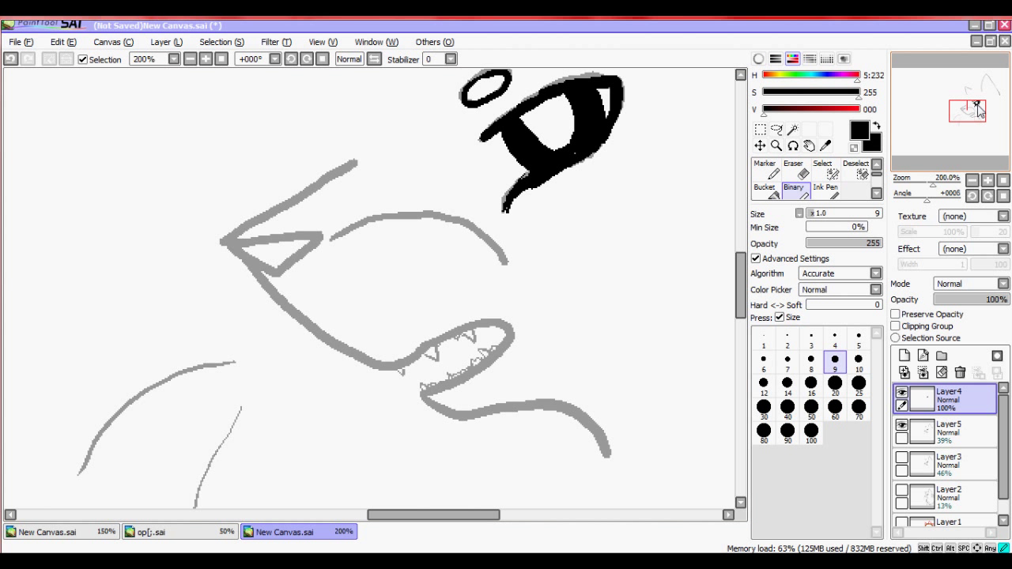
{"action": "mouse_move", "coordinate": [348, 162]}
{"action": "left_mouse_down"}
{"action": "mouse_move", "coordinate": [223, 242]}
{"action": "mouse_move", "coordinate": [270, 271]}
{"action": "mouse_move", "coordinate": [300, 251]}
{"action": "mouse_move", "coordinate": [273, 240]}
{"action": "mouse_move", "coordinate": [228, 242]}
{"action": "mouse_move", "coordinate": [344, 357]}
{"action": "mouse_move", "coordinate": [385, 375]}
{"action": "left_mouse_up"}
{"action": "key", "text": "ctrl+z"}
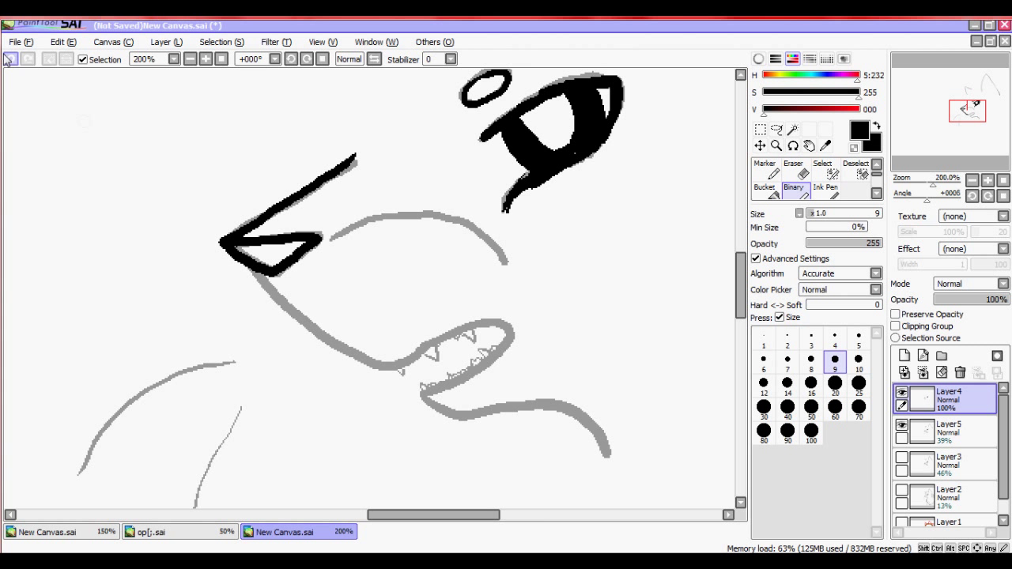
Ink the jaw line below the nose, the open mouth's outline, its teeth and the start of the lower jaw
{"action": "mouse_move", "coordinate": [255, 272]}
{"action": "left_mouse_down"}
{"action": "mouse_move", "coordinate": [360, 360]}
{"action": "mouse_move", "coordinate": [396, 358]}
{"action": "mouse_move", "coordinate": [441, 327]}
{"action": "left_mouse_up"}
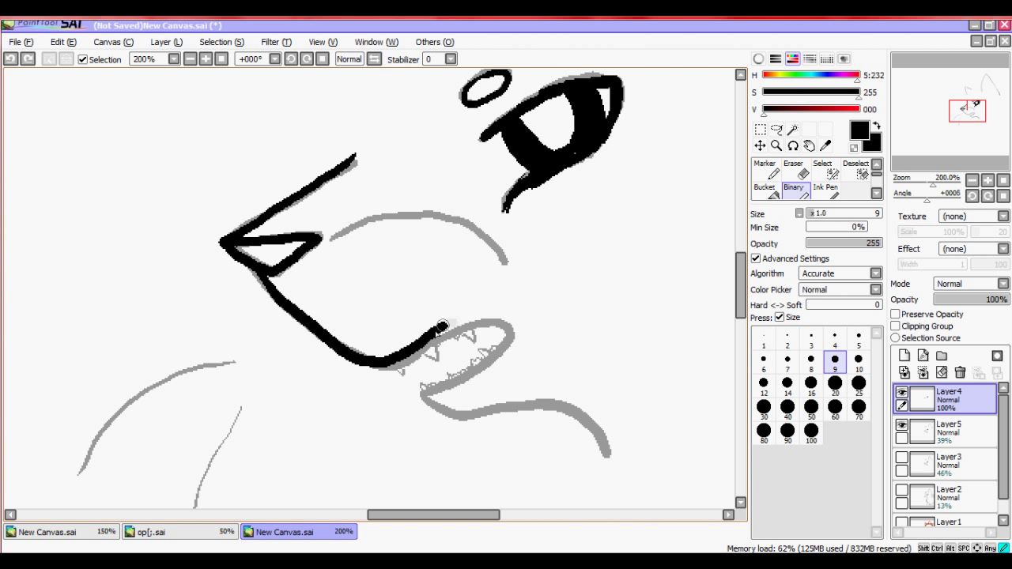
{"action": "mouse_move", "coordinate": [503, 314]}
{"action": "left_mouse_down"}
{"action": "mouse_move", "coordinate": [500, 361]}
{"action": "mouse_move", "coordinate": [434, 395]}
{"action": "left_mouse_up"}
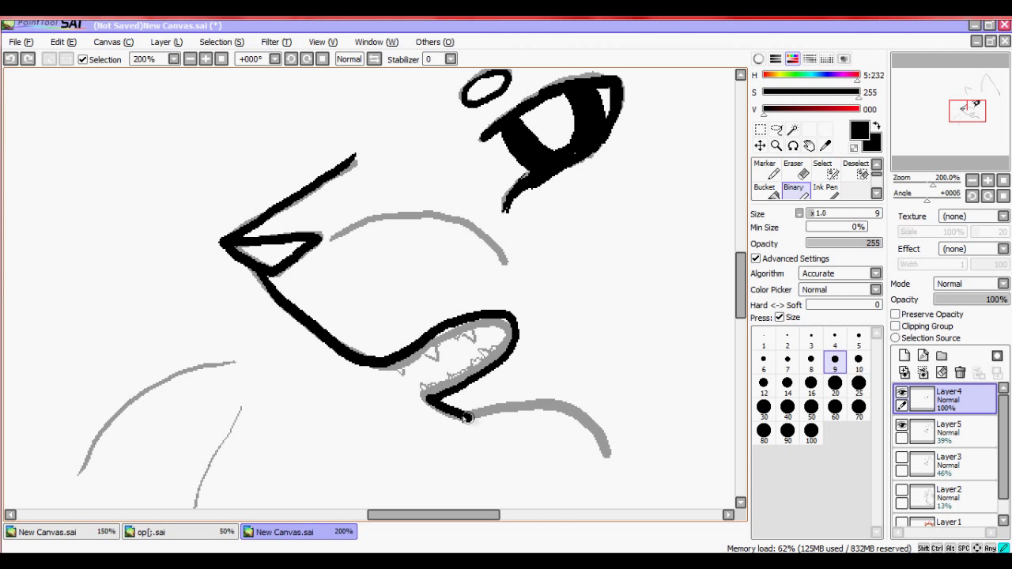
{"action": "left_click_drag", "start_coordinate": [513, 406], "coordinate": [520, 404]}
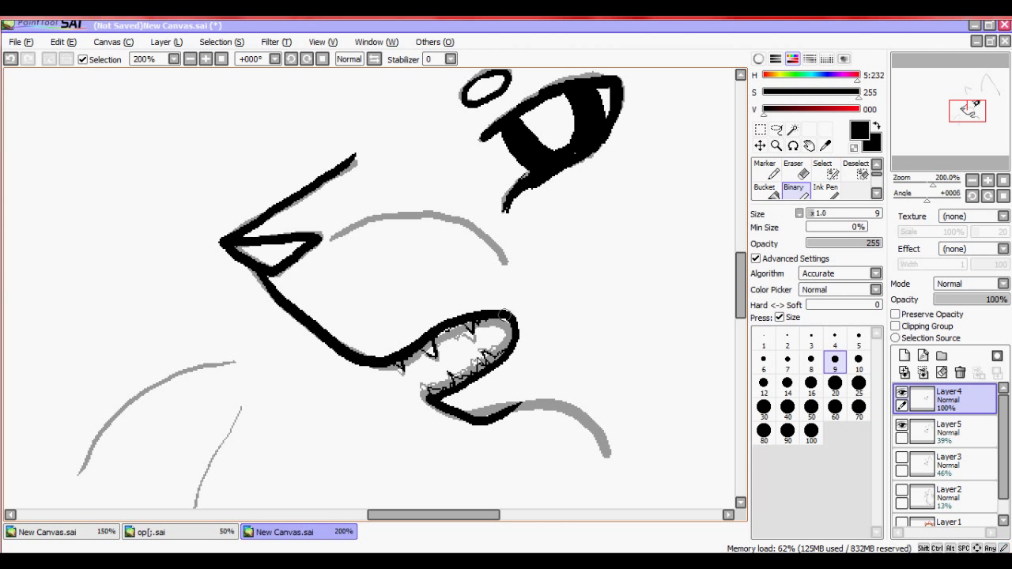
Check Layer2 briefly and ink the curved muzzle line between the nose and the cheek
{"action": "left_click", "coordinate": [902, 491]}
{"action": "left_click", "coordinate": [902, 490]}
{"action": "mouse_move", "coordinate": [384, 208]}
{"action": "left_mouse_down"}
{"action": "mouse_move", "coordinate": [461, 214]}
{"action": "mouse_move", "coordinate": [503, 261]}
{"action": "left_mouse_up"}
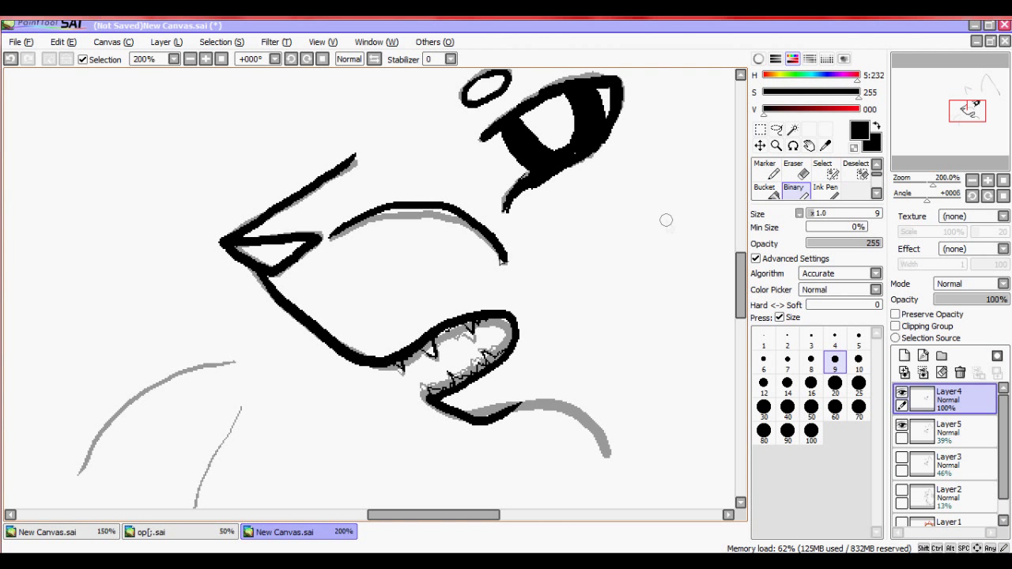
Ink the two curved lines in front of the snout, the small far ear and the large near ear on Layer4
{"action": "left_click_drag", "start_coordinate": [968, 112], "coordinate": [961, 119]}
{"action": "mouse_move", "coordinate": [365, 180]}
{"action": "left_mouse_down"}
{"action": "mouse_move", "coordinate": [252, 213]}
{"action": "mouse_move", "coordinate": [205, 294]}
{"action": "left_mouse_up"}
{"action": "mouse_move", "coordinate": [376, 227]}
{"action": "left_mouse_down"}
{"action": "mouse_move", "coordinate": [322, 310]}
{"action": "mouse_move", "coordinate": [325, 395]}
{"action": "left_mouse_up"}
{"action": "mouse_move", "coordinate": [964, 127]}
{"action": "left_mouse_down"}
{"action": "mouse_move", "coordinate": [984, 117]}
{"action": "mouse_move", "coordinate": [976, 101]}
{"action": "left_mouse_up"}
{"action": "mouse_move", "coordinate": [173, 331]}
{"action": "left_mouse_down"}
{"action": "mouse_move", "coordinate": [162, 233]}
{"action": "mouse_move", "coordinate": [180, 141]}
{"action": "mouse_move", "coordinate": [285, 229]}
{"action": "left_mouse_up"}
{"action": "left_click_drag", "start_coordinate": [973, 101], "coordinate": [980, 87]}
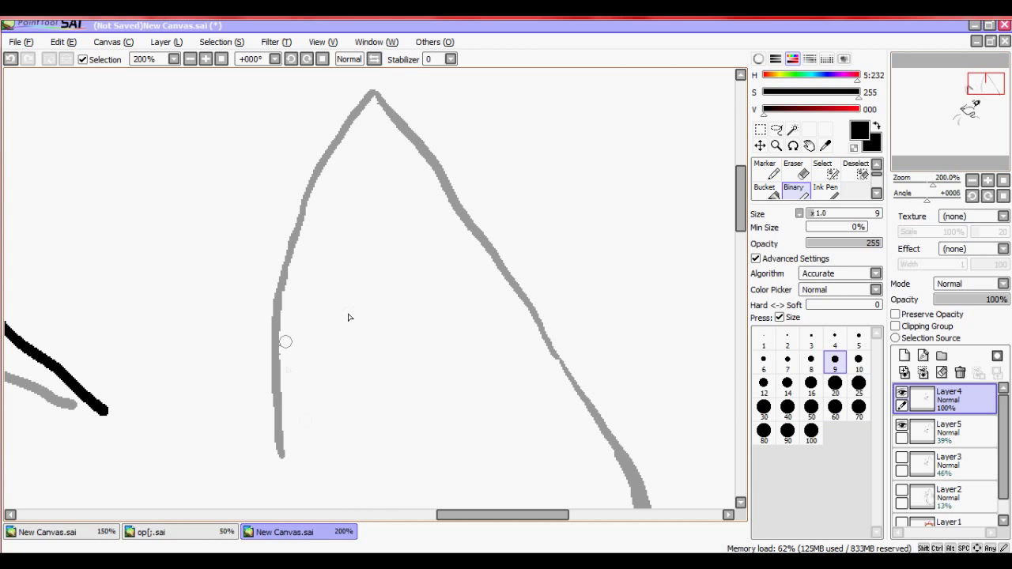
{"action": "mouse_move", "coordinate": [288, 417]}
{"action": "left_mouse_down"}
{"action": "mouse_move", "coordinate": [346, 193]}
{"action": "mouse_move", "coordinate": [419, 94]}
{"action": "mouse_move", "coordinate": [544, 251]}
{"action": "mouse_move", "coordinate": [650, 501]}
{"action": "left_mouse_up"}
Hide Layer5, fade Layer4 to 50% opacity and add a new layer above it
{"action": "left_click_drag", "start_coordinate": [979, 91], "coordinate": [950, 121]}
{"action": "left_click", "coordinate": [901, 425]}
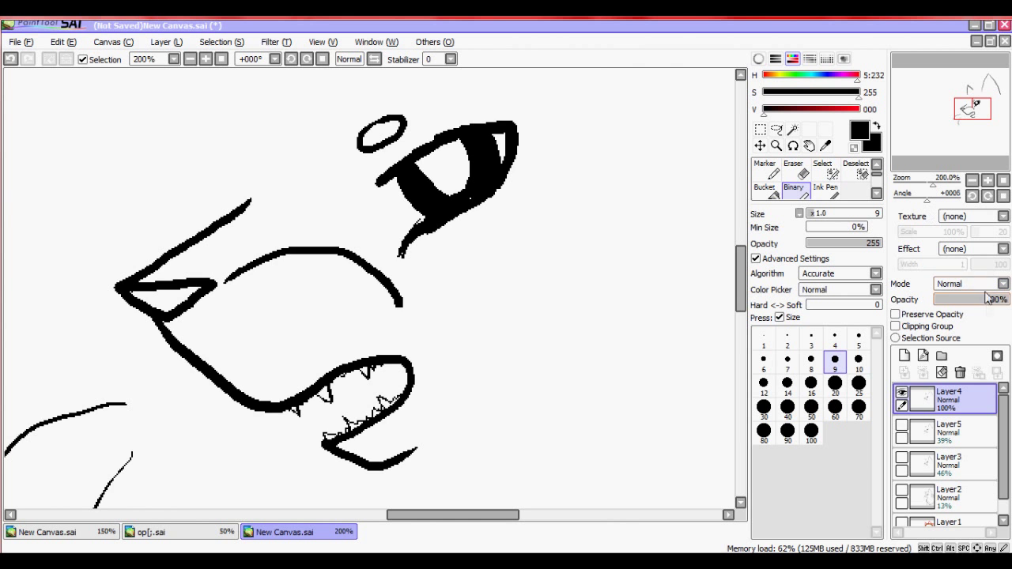
{"action": "left_click_drag", "start_coordinate": [988, 299], "coordinate": [972, 300]}
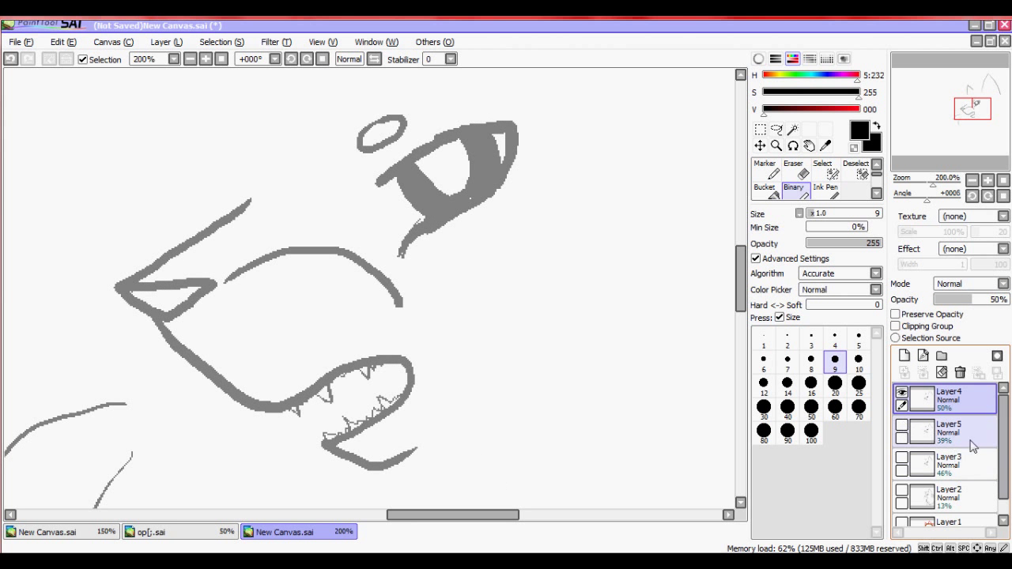
{"action": "left_click", "coordinate": [903, 355]}
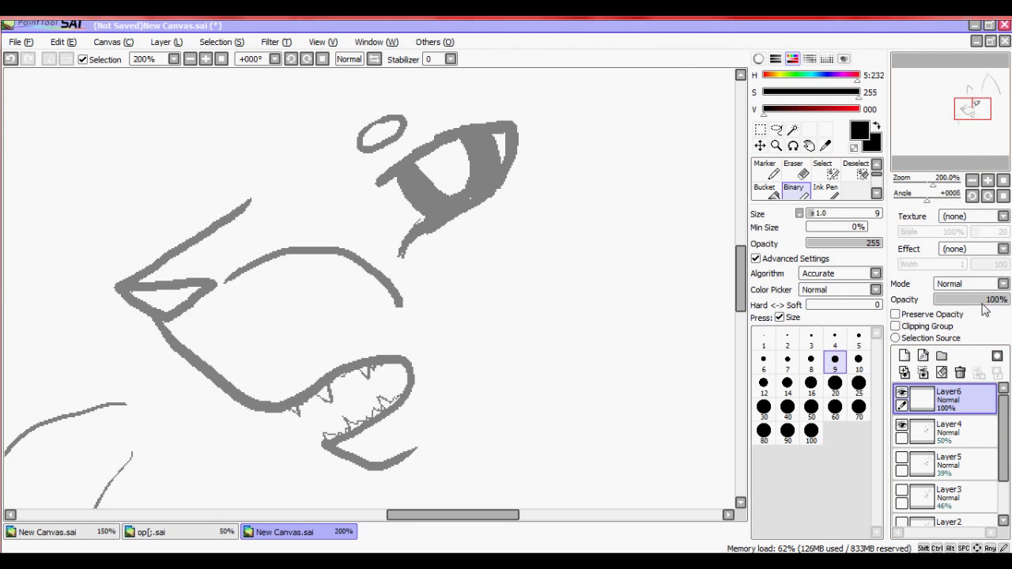
Ink the narrowed eye over the faded one on Layer6, fill its iris black and outline the oval brow mark
{"action": "mouse_move", "coordinate": [970, 123]}
{"action": "left_mouse_down"}
{"action": "mouse_move", "coordinate": [961, 124]}
{"action": "mouse_move", "coordinate": [968, 109]}
{"action": "mouse_move", "coordinate": [963, 119]}
{"action": "left_mouse_up"}
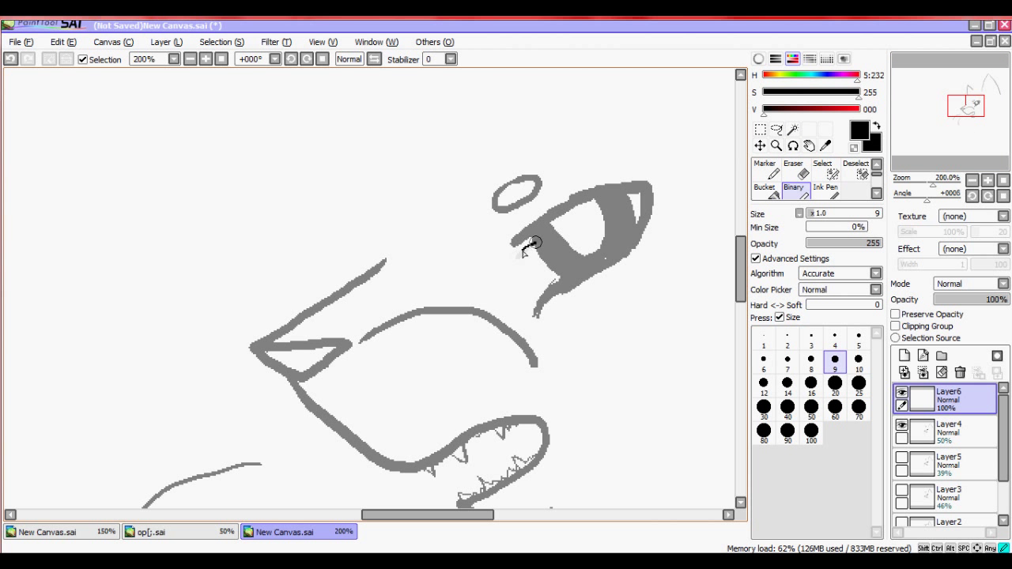
{"action": "mouse_move", "coordinate": [523, 253]}
{"action": "left_mouse_down"}
{"action": "mouse_move", "coordinate": [597, 213]}
{"action": "mouse_move", "coordinate": [640, 213]}
{"action": "mouse_move", "coordinate": [619, 253]}
{"action": "mouse_move", "coordinate": [550, 283]}
{"action": "left_mouse_up"}
{"action": "mouse_move", "coordinate": [537, 247]}
{"action": "left_mouse_down"}
{"action": "mouse_move", "coordinate": [571, 274]}
{"action": "mouse_move", "coordinate": [599, 222]}
{"action": "left_mouse_up"}
{"action": "left_click", "coordinate": [765, 190]}
{"action": "left_click", "coordinate": [620, 232]}
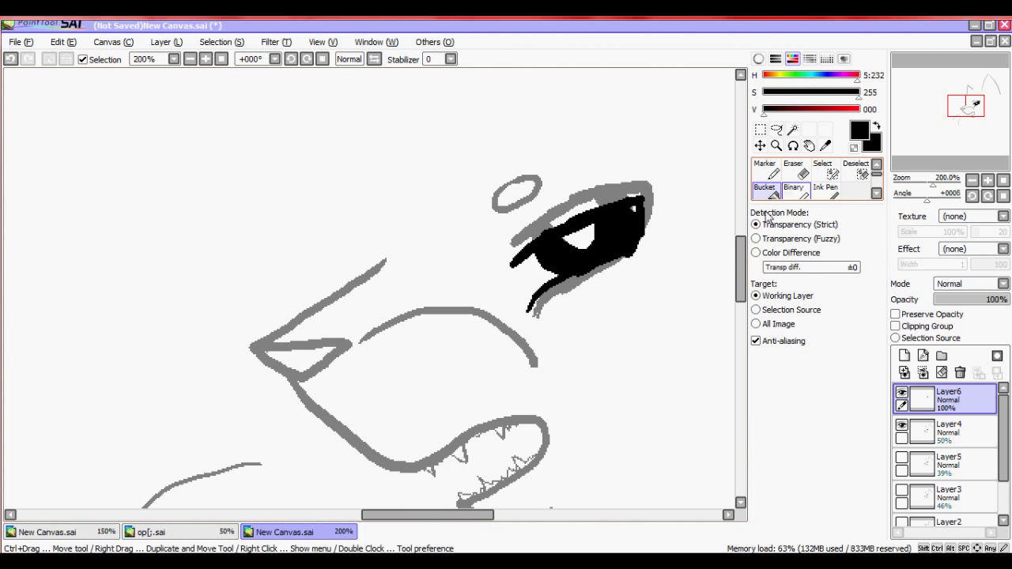
{"action": "left_click", "coordinate": [795, 192]}
{"action": "left_click_drag", "start_coordinate": [518, 202], "coordinate": [536, 198]}
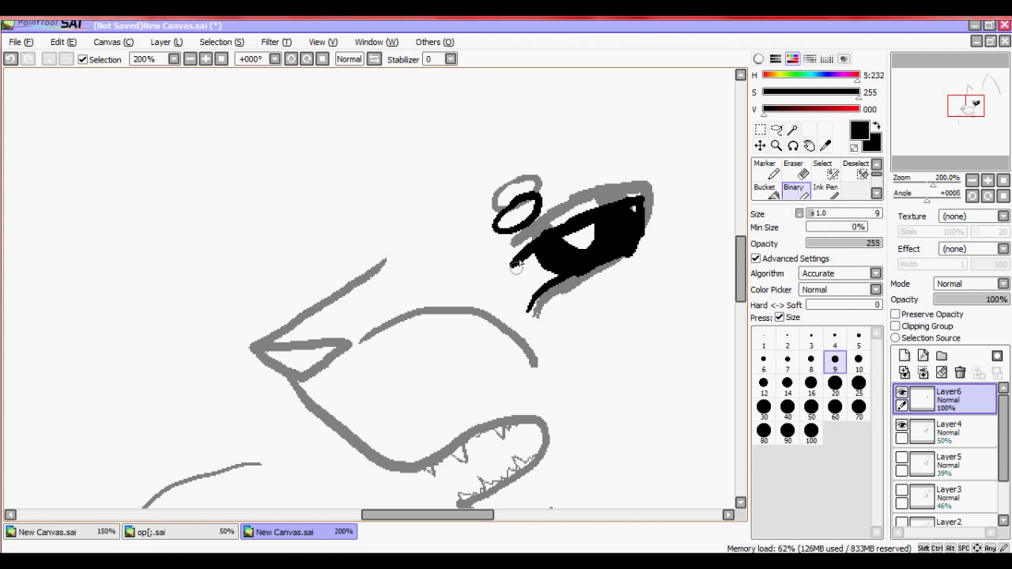
Ink the bridge of the snout and the nose slightly above the faded lines, undoing the nose's lower stroke
{"action": "left_click_drag", "start_coordinate": [969, 125], "coordinate": [971, 131]}
{"action": "mouse_move", "coordinate": [338, 115]}
{"action": "left_mouse_down"}
{"action": "mouse_move", "coordinate": [204, 209]}
{"action": "mouse_move", "coordinate": [261, 199]}
{"action": "left_mouse_up"}
{"action": "mouse_move", "coordinate": [200, 210]}
{"action": "left_mouse_down"}
{"action": "mouse_move", "coordinate": [249, 226]}
{"action": "mouse_move", "coordinate": [291, 187]}
{"action": "left_mouse_up"}
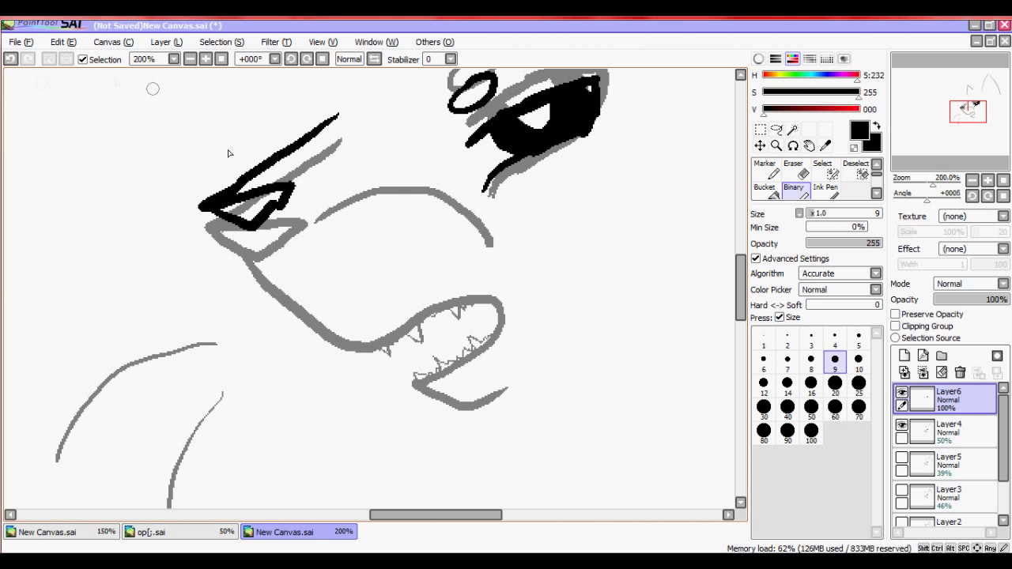
{"action": "left_click", "coordinate": [10, 60]}
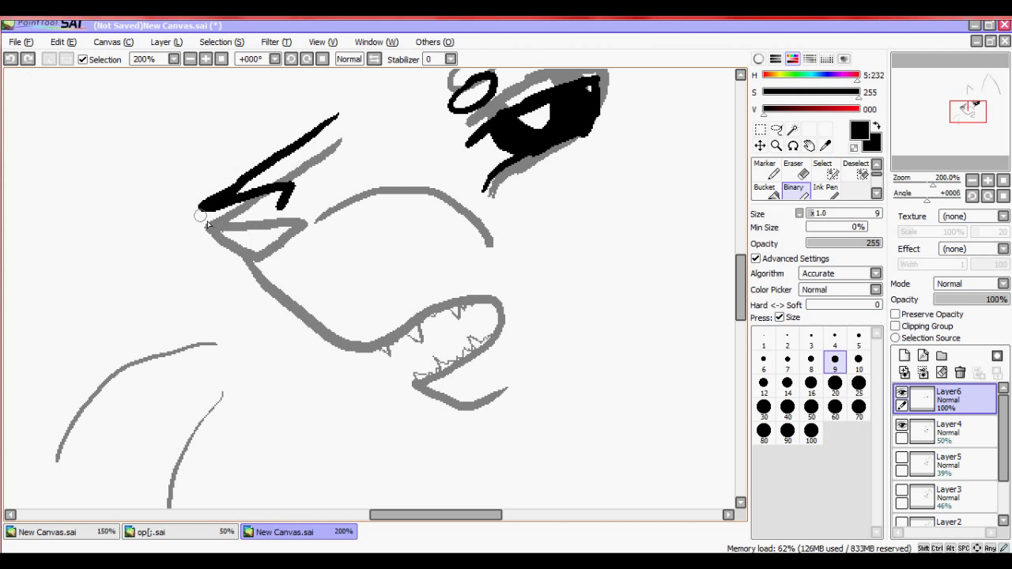
Ink the nose's lower edge, the jaw and open mouth with teeth, and the muzzle line, undoing stray strokes
{"action": "mouse_move", "coordinate": [200, 212]}
{"action": "left_mouse_down"}
{"action": "mouse_move", "coordinate": [252, 243]}
{"action": "mouse_move", "coordinate": [277, 215]}
{"action": "mouse_move", "coordinate": [261, 229]}
{"action": "mouse_move", "coordinate": [203, 206]}
{"action": "mouse_move", "coordinate": [280, 298]}
{"action": "mouse_move", "coordinate": [321, 319]}
{"action": "mouse_move", "coordinate": [394, 305]}
{"action": "mouse_move", "coordinate": [441, 275]}
{"action": "mouse_move", "coordinate": [475, 274]}
{"action": "mouse_move", "coordinate": [498, 296]}
{"action": "mouse_move", "coordinate": [499, 338]}
{"action": "mouse_move", "coordinate": [441, 389]}
{"action": "left_mouse_up"}
{"action": "left_click", "coordinate": [10, 59]}
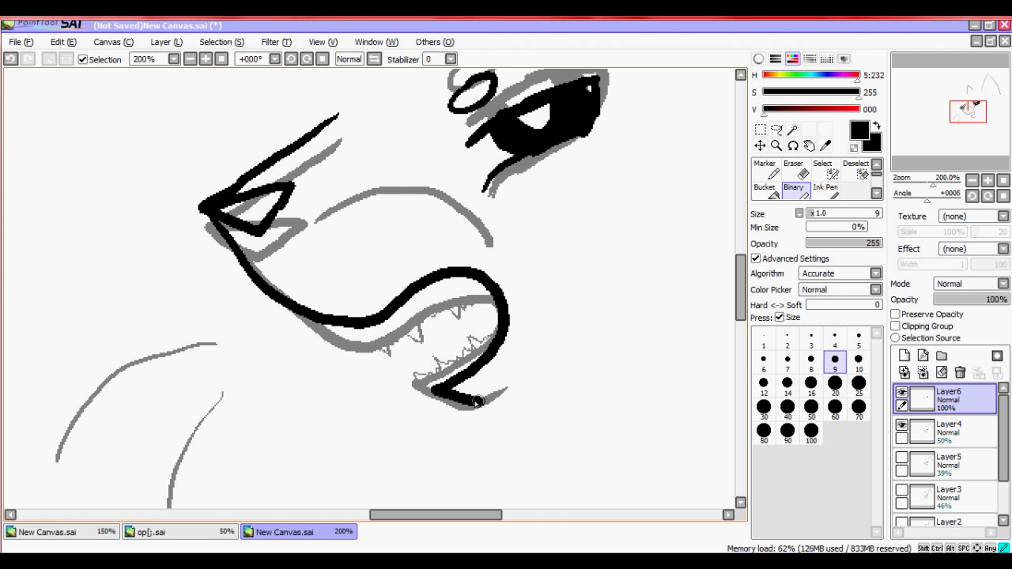
{"action": "left_click_drag", "start_coordinate": [304, 189], "coordinate": [400, 149]}
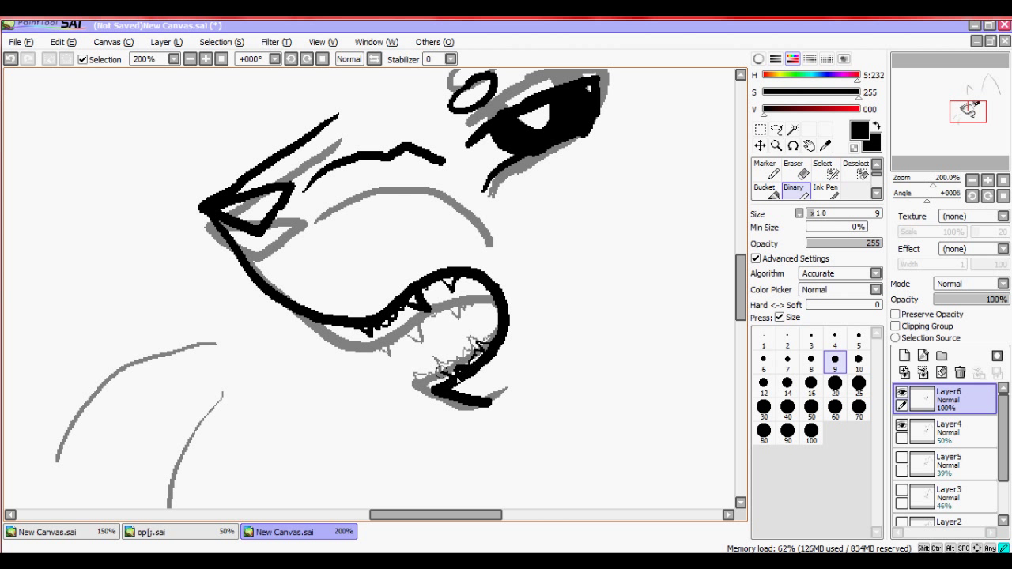
{"action": "left_click", "coordinate": [11, 58]}
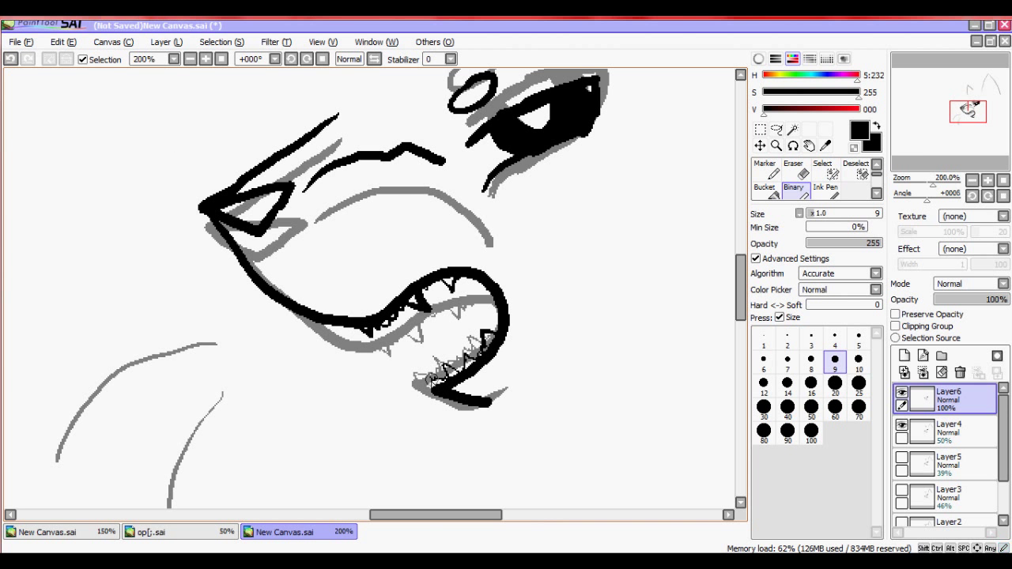
Ink the two curved lines in front of the snout on Layer6
{"action": "left_click_drag", "start_coordinate": [980, 103], "coordinate": [964, 119]}
{"action": "mouse_move", "coordinate": [278, 189]}
{"action": "left_mouse_down"}
{"action": "mouse_move", "coordinate": [249, 189]}
{"action": "mouse_move", "coordinate": [117, 310]}
{"action": "left_mouse_up"}
{"action": "mouse_move", "coordinate": [283, 243]}
{"action": "left_mouse_down"}
{"action": "mouse_move", "coordinate": [260, 265]}
{"action": "mouse_move", "coordinate": [236, 411]}
{"action": "left_mouse_up"}
Ink the small far ear and the large near ear on Layer6, undoing and redrawing the large ear's stroke
{"action": "left_click_drag", "start_coordinate": [968, 117], "coordinate": [977, 93]}
{"action": "mouse_move", "coordinate": [225, 315]}
{"action": "left_mouse_down"}
{"action": "mouse_move", "coordinate": [240, 239]}
{"action": "mouse_move", "coordinate": [327, 115]}
{"action": "mouse_move", "coordinate": [387, 265]}
{"action": "left_mouse_up"}
{"action": "left_click_drag", "start_coordinate": [971, 104], "coordinate": [986, 97]}
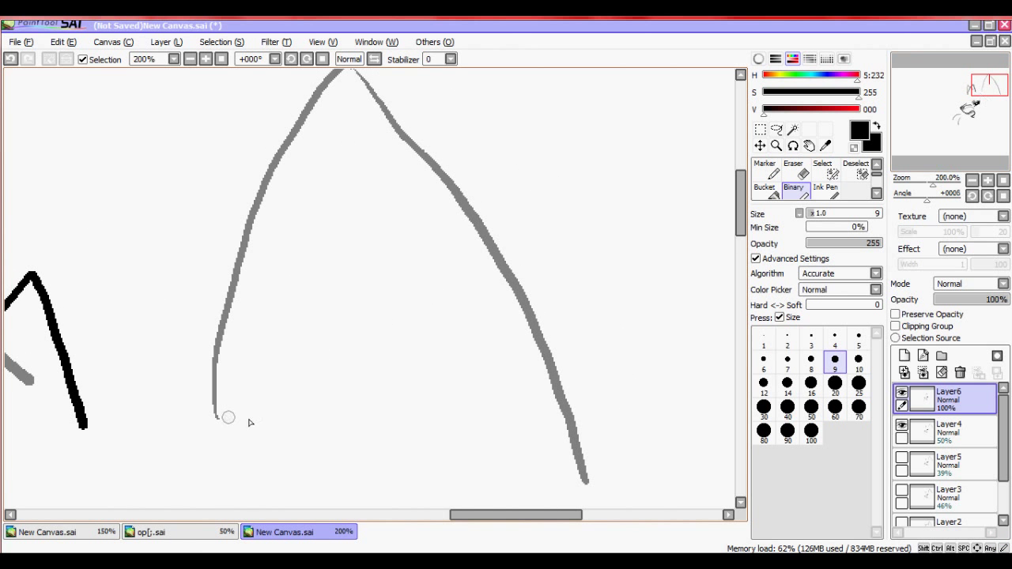
{"action": "mouse_move", "coordinate": [226, 417]}
{"action": "left_mouse_down"}
{"action": "mouse_move", "coordinate": [283, 283]}
{"action": "mouse_move", "coordinate": [331, 230]}
{"action": "mouse_move", "coordinate": [487, 121]}
{"action": "left_mouse_up"}
{"action": "key", "text": "ctrl+z"}
{"action": "mouse_move", "coordinate": [242, 411]}
{"action": "left_mouse_down"}
{"action": "mouse_move", "coordinate": [362, 263]}
{"action": "mouse_move", "coordinate": [473, 168]}
{"action": "mouse_move", "coordinate": [536, 174]}
{"action": "mouse_move", "coordinate": [563, 306]}
{"action": "mouse_move", "coordinate": [571, 504]}
{"action": "left_mouse_up"}
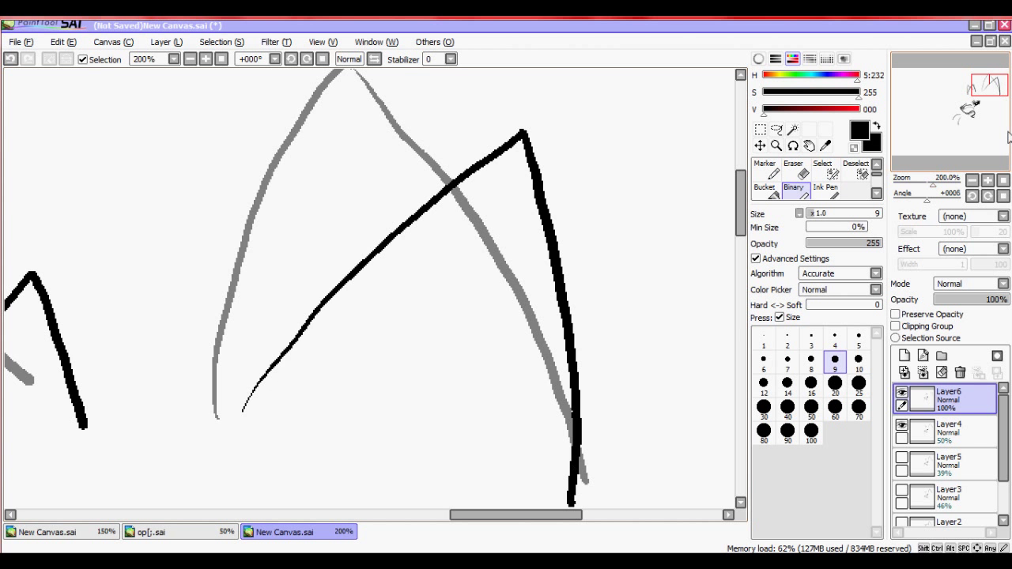
Compare with Layer4, show Layer5 and trace its curve behind the lower jaw onto Layer4
{"action": "mouse_move", "coordinate": [988, 85]}
{"action": "left_mouse_down"}
{"action": "mouse_move", "coordinate": [972, 108]}
{"action": "mouse_move", "coordinate": [982, 131]}
{"action": "left_mouse_up"}
{"action": "left_click", "coordinate": [902, 425]}
{"action": "left_click", "coordinate": [901, 425]}
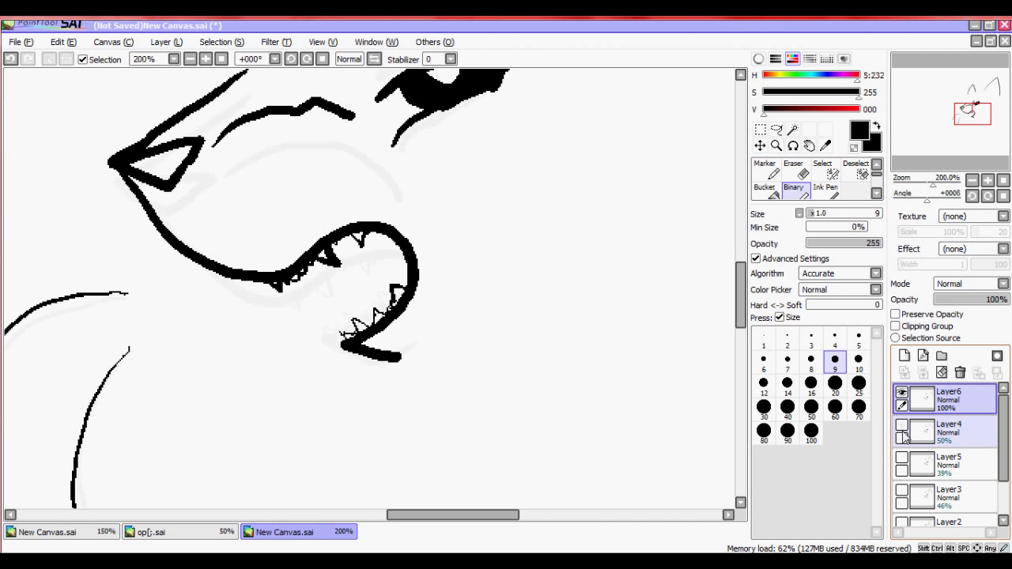
{"action": "left_click", "coordinate": [901, 458]}
{"action": "left_click", "coordinate": [945, 464]}
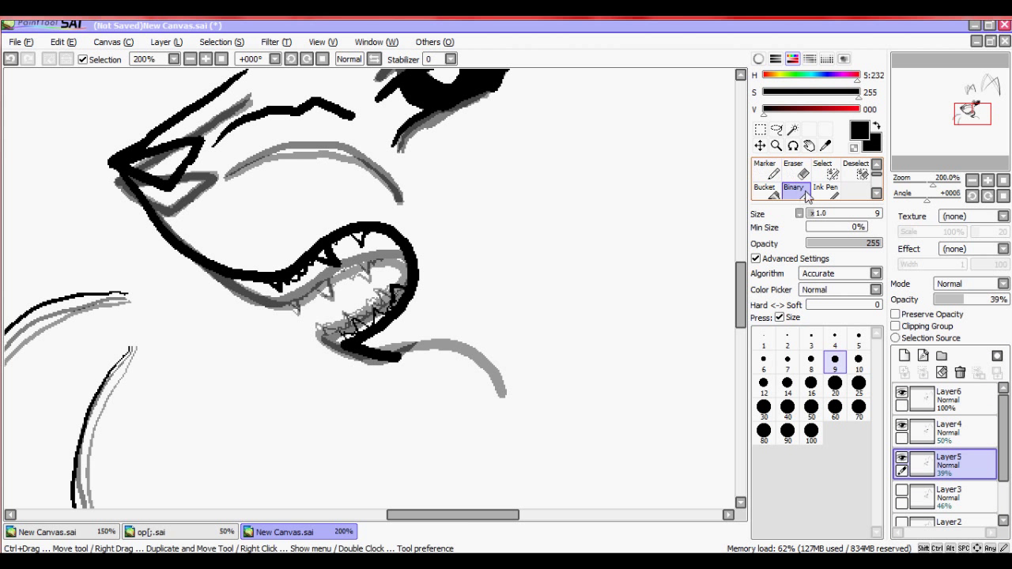
{"action": "left_click", "coordinate": [948, 432]}
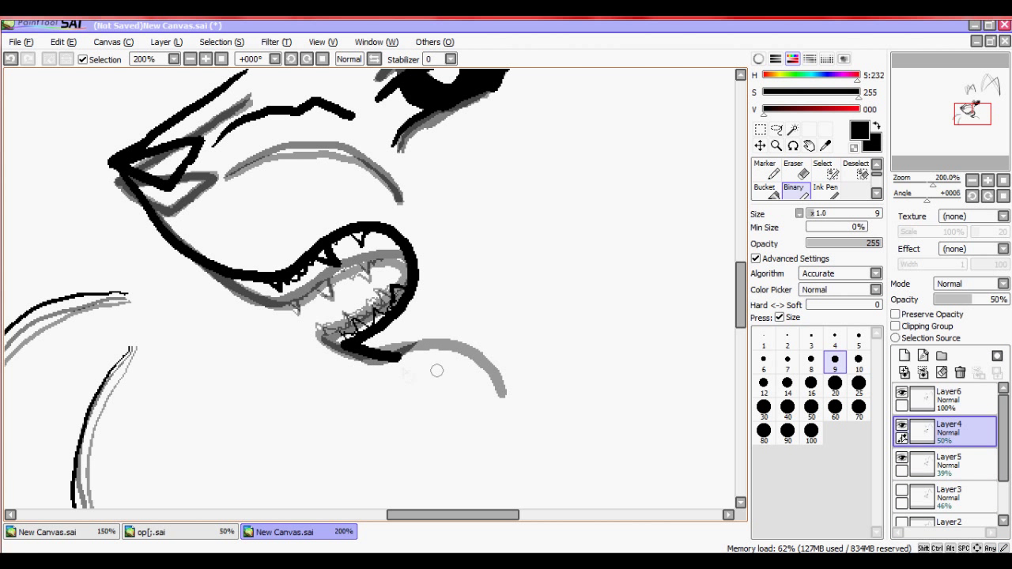
{"action": "left_click_drag", "start_coordinate": [460, 353], "coordinate": [505, 399]}
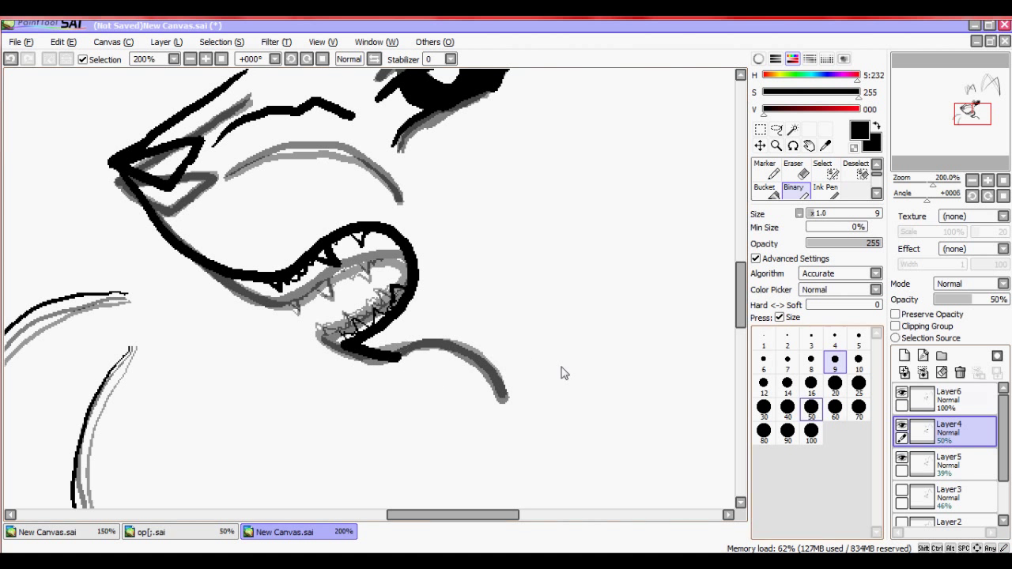
Ink the curve behind the lower jaw on Layer6, and hide Layer5 and Layer4
{"action": "key", "text": "Page_Up"}
{"action": "mouse_move", "coordinate": [400, 356]}
{"action": "left_mouse_down"}
{"action": "mouse_move", "coordinate": [446, 336]}
{"action": "mouse_move", "coordinate": [483, 357]}
{"action": "mouse_move", "coordinate": [495, 392]}
{"action": "left_mouse_up"}
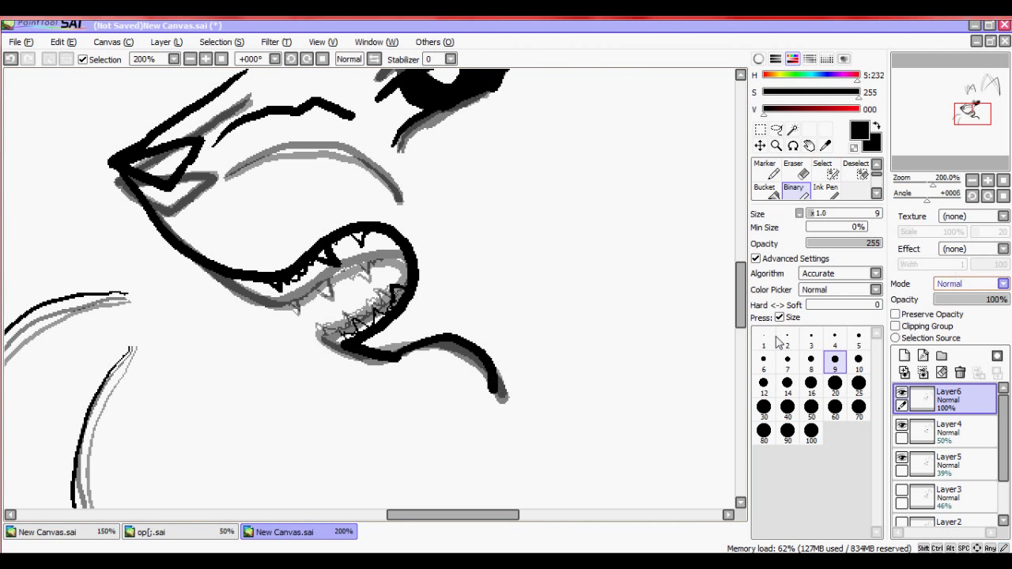
{"action": "left_click", "coordinate": [902, 459]}
{"action": "left_click", "coordinate": [902, 427]}
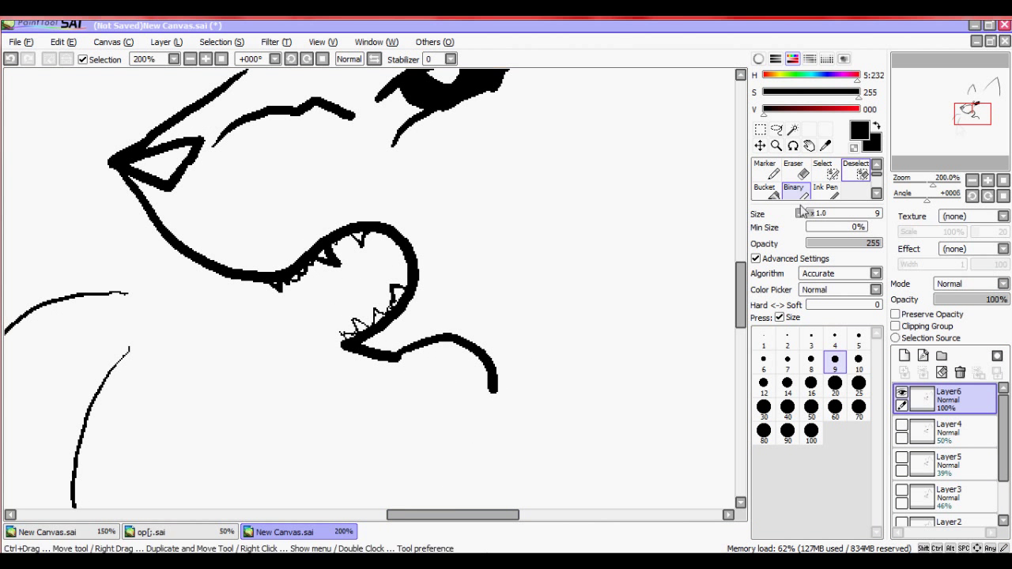
Set the opacity of Layer8, Layer7 and Layer6 to 100%
{"action": "mouse_move", "coordinate": [985, 121]}
{"action": "left_mouse_down"}
{"action": "mouse_move", "coordinate": [973, 117]}
{"action": "mouse_move", "coordinate": [976, 99]}
{"action": "mouse_move", "coordinate": [1001, 105]}
{"action": "mouse_move", "coordinate": [988, 97]}
{"action": "mouse_move", "coordinate": [976, 105]}
{"action": "left_mouse_up"}
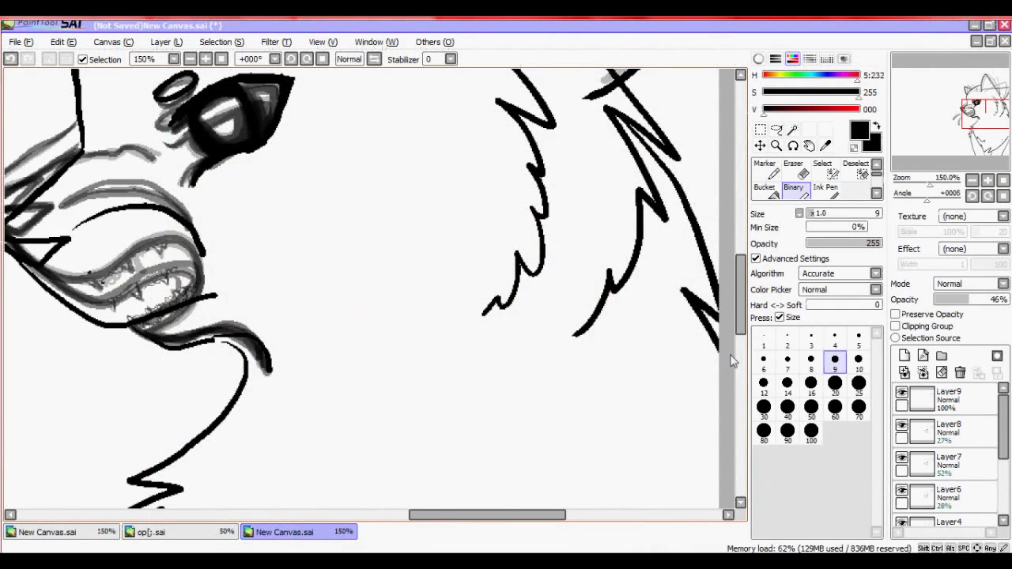
{"action": "left_click_drag", "start_coordinate": [971, 119], "coordinate": [958, 176]}
{"action": "left_click", "coordinate": [966, 439]}
{"action": "left_click", "coordinate": [1006, 299]}
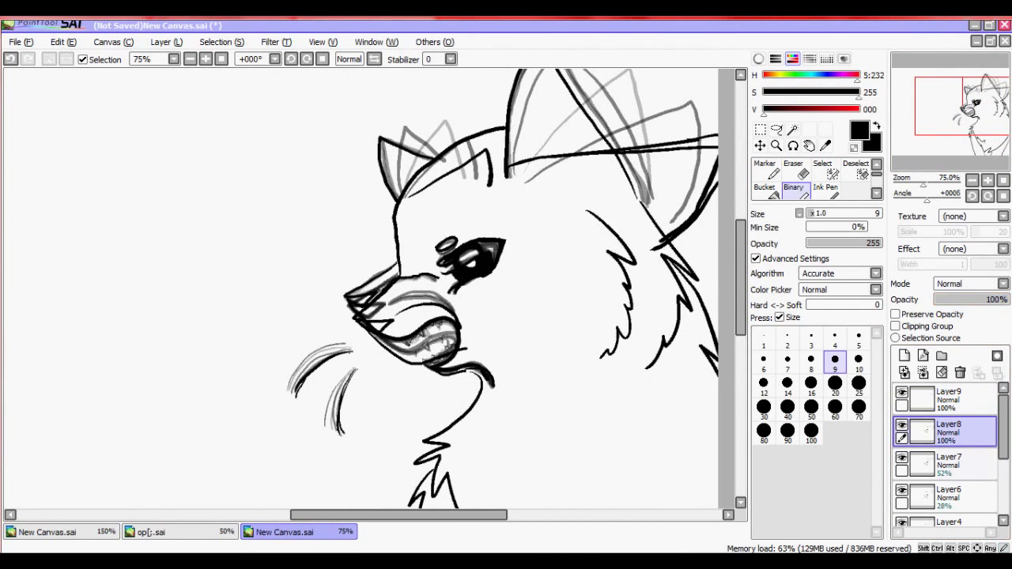
{"action": "left_click", "coordinate": [949, 465]}
{"action": "left_click", "coordinate": [1006, 299]}
{"action": "left_click", "coordinate": [949, 498]}
{"action": "left_click", "coordinate": [1005, 300]}
Set the opacity of Layer4, Layer5 and Layer3 to 100%
{"action": "left_click_drag", "start_coordinate": [1005, 403], "coordinate": [1005, 440]}
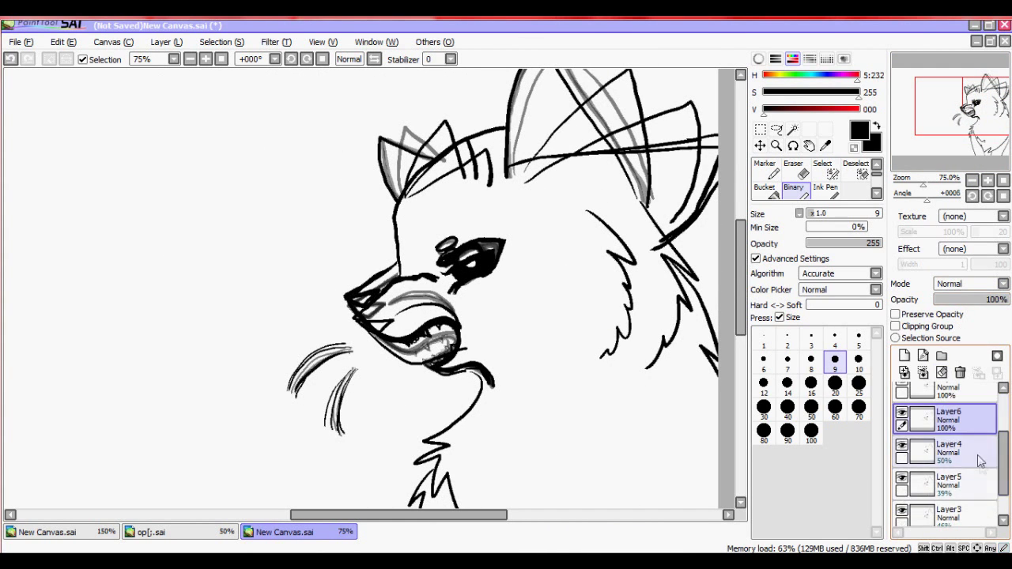
{"action": "left_click", "coordinate": [978, 458]}
{"action": "left_click_drag", "start_coordinate": [981, 299], "coordinate": [1009, 299]}
{"action": "left_click", "coordinate": [976, 484]}
{"action": "left_click", "coordinate": [1006, 300]}
{"action": "scroll", "coordinate": [974, 493], "scroll_direction": "down", "scroll_amount": 1}
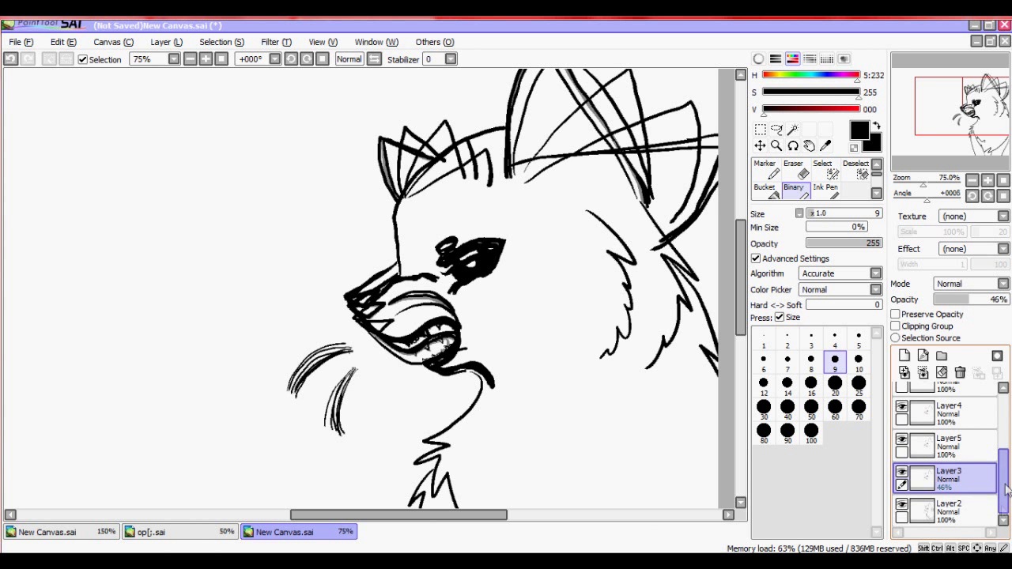
{"action": "left_click", "coordinate": [949, 478]}
{"action": "left_click", "coordinate": [1006, 299]}
Hide the drawing layers above Layer2 so that only the first fox drawing is shown
{"action": "scroll", "coordinate": [1006, 429], "scroll_direction": "up", "scroll_amount": 4}
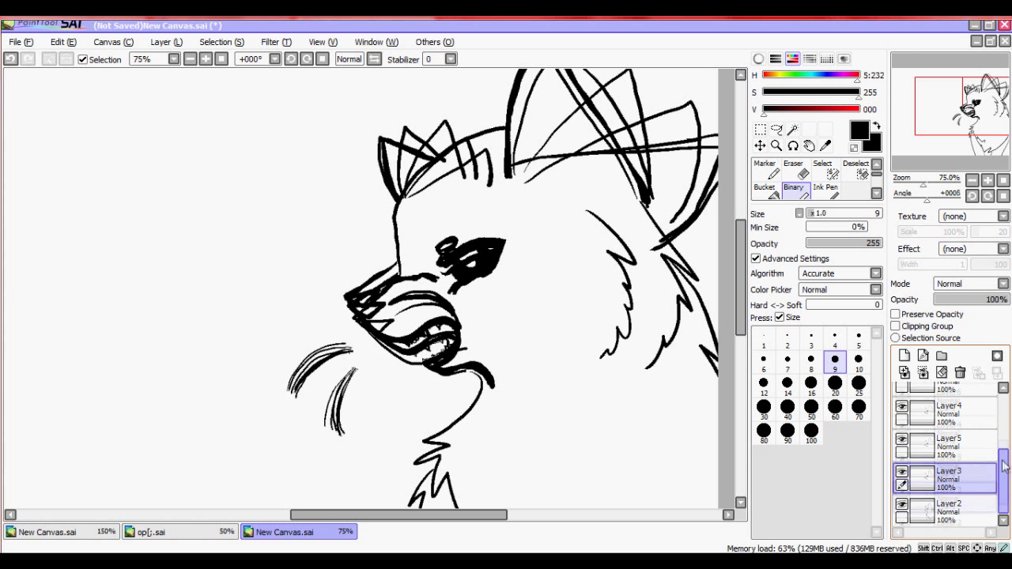
{"action": "left_click", "coordinate": [902, 401]}
{"action": "left_click_drag", "start_coordinate": [1005, 425], "coordinate": [1003, 503]}
{"action": "left_click", "coordinate": [901, 433]}
{"action": "left_click", "coordinate": [902, 466]}
{"action": "left_click", "coordinate": [902, 498]}
{"action": "left_click", "coordinate": [901, 472]}
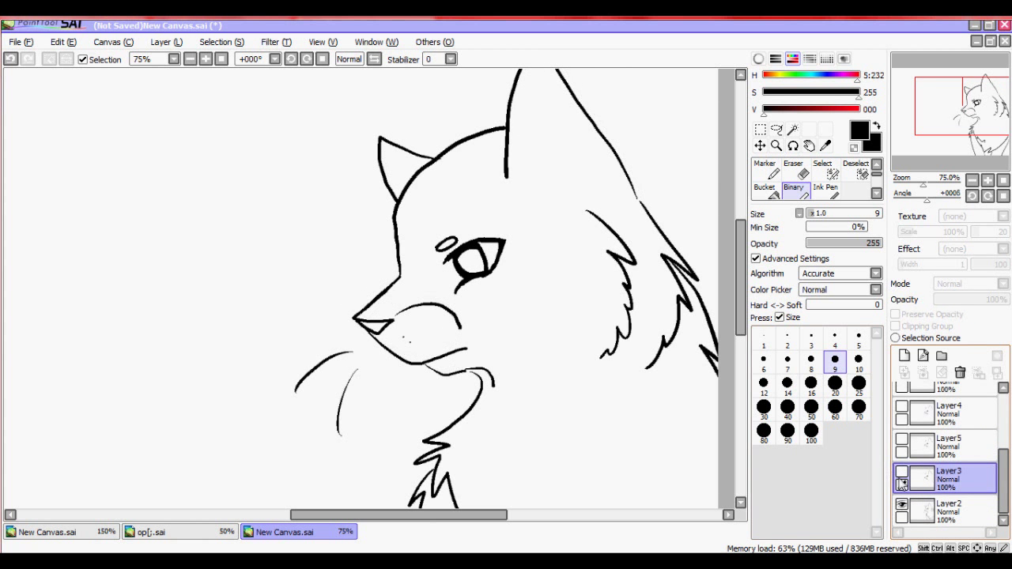
Start saving the canvas under a new file, with JPEG as the file type
{"action": "left_click_drag", "start_coordinate": [927, 147], "coordinate": [910, 143]}
{"action": "left_click", "coordinate": [21, 42]}
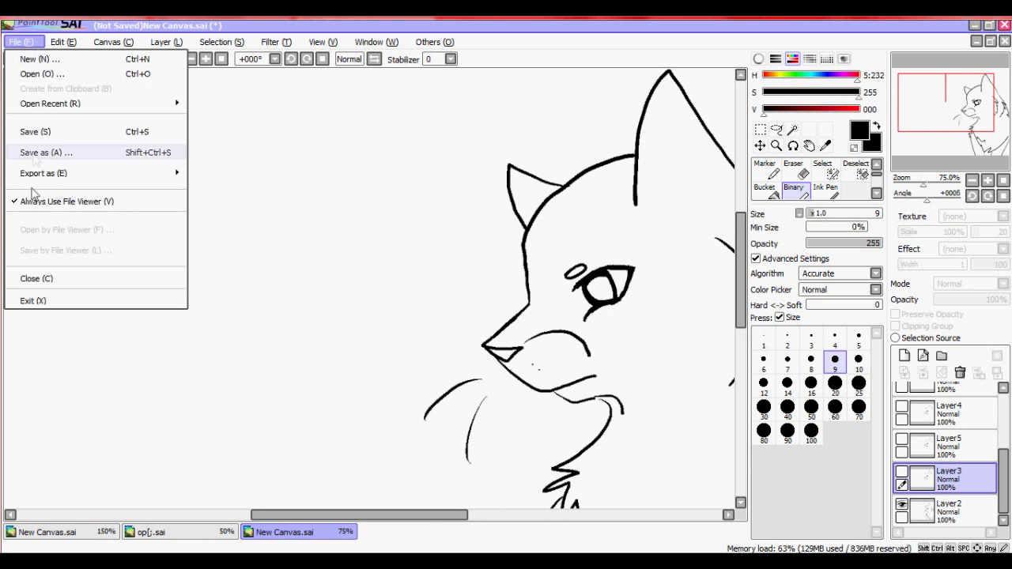
{"action": "left_click", "coordinate": [48, 153]}
{"action": "left_click", "coordinate": [419, 427]}
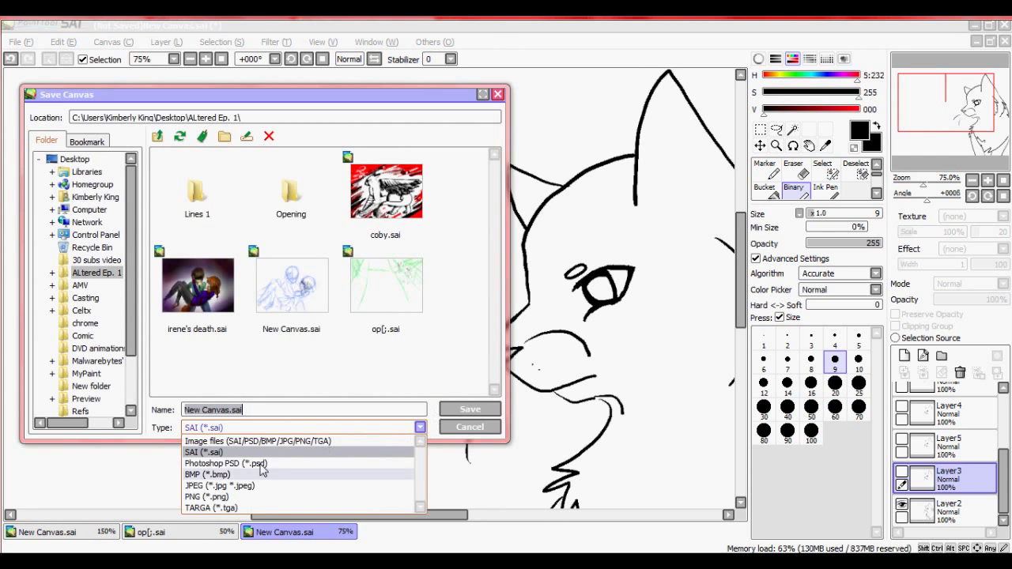
{"action": "left_click", "coordinate": [241, 489]}
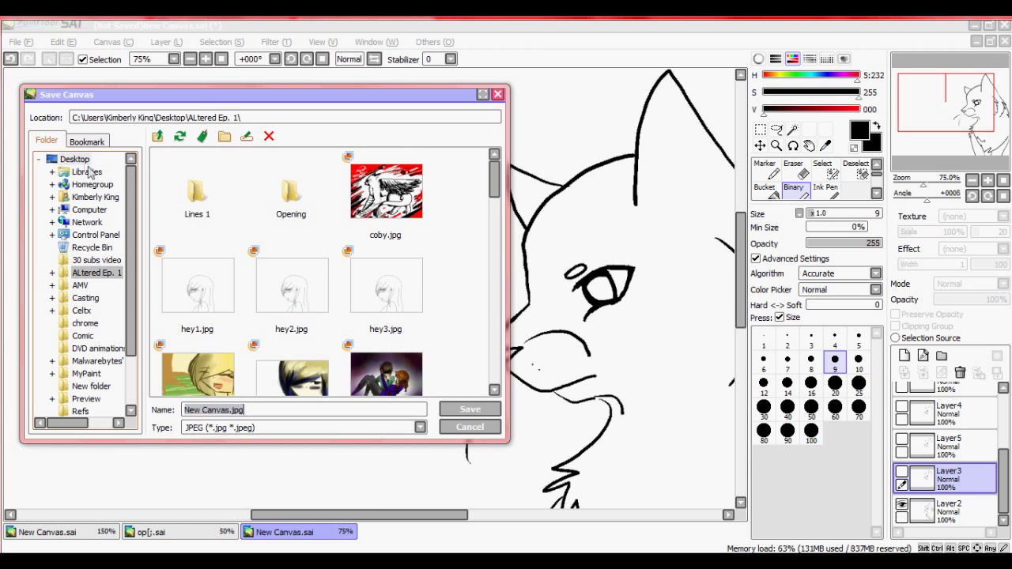
Choose the Desktop as the save location and create a new folder named Test there
{"action": "left_click", "coordinate": [83, 159]}
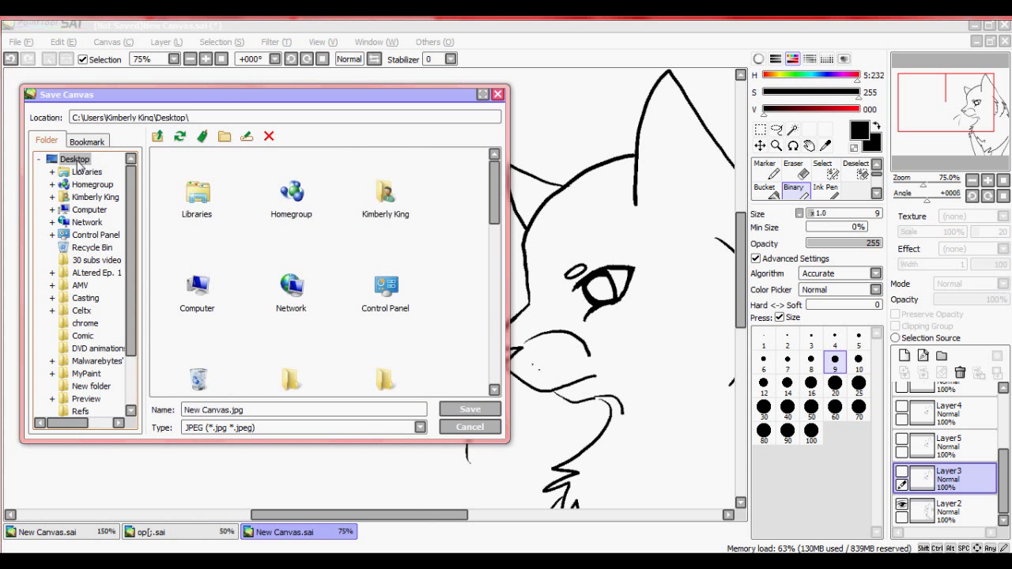
{"action": "left_click", "coordinate": [225, 137]}
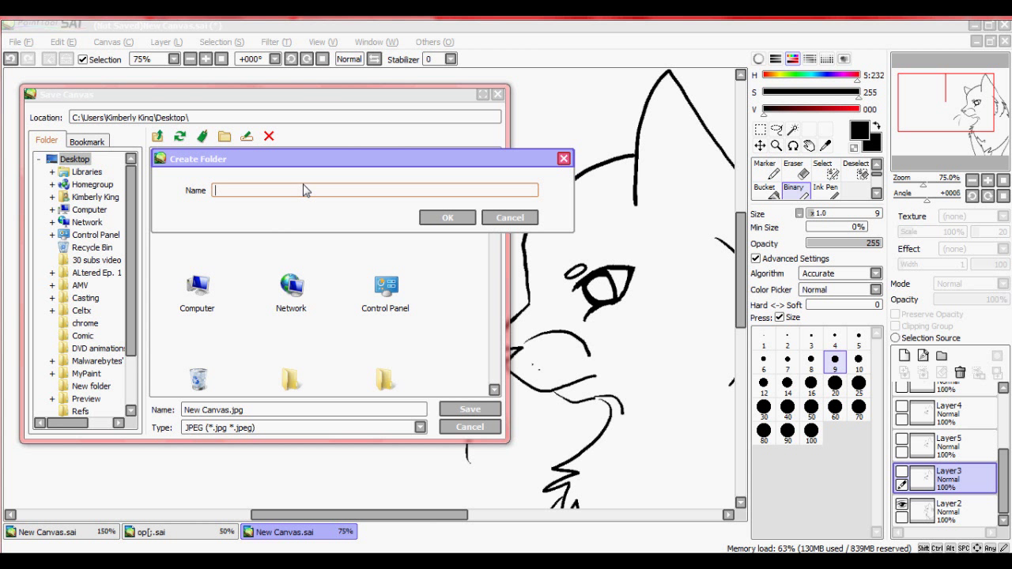
{"action": "type", "text": "Test"}
{"action": "key", "text": "Return"}
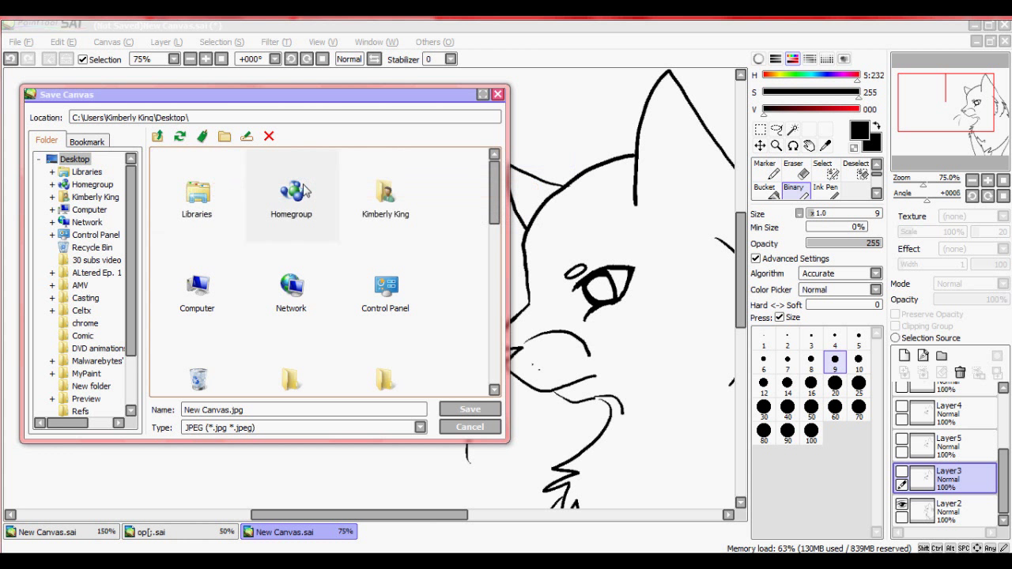
Save the canvas as New Canvas.jpg on the Desktop and accept the JPEG export
{"action": "left_click_drag", "start_coordinate": [496, 182], "coordinate": [493, 341]}
{"action": "left_click", "coordinate": [291, 332]}
{"action": "left_click", "coordinate": [470, 409]}
{"action": "left_click", "coordinate": [743, 487]}
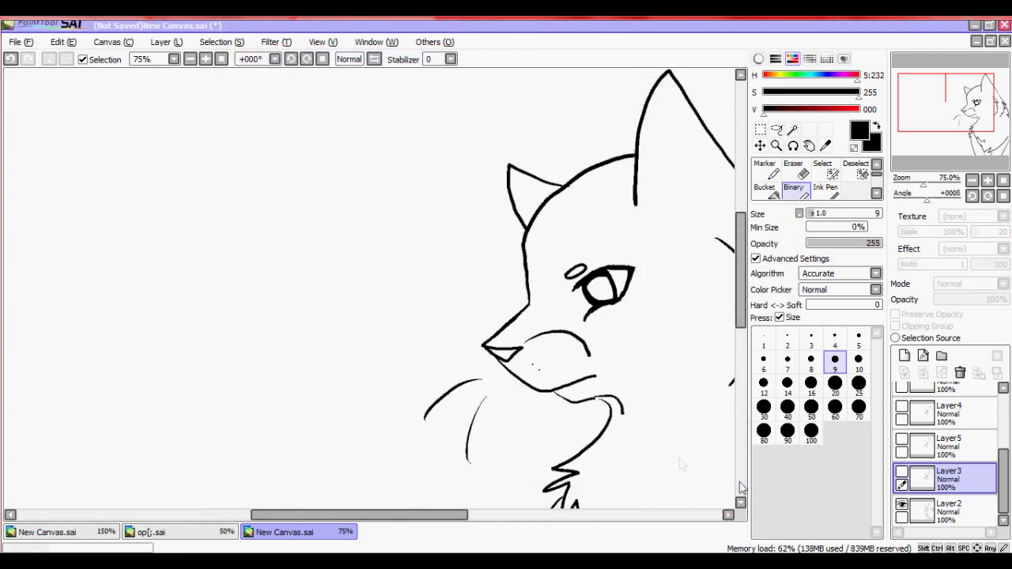
Start saving the canvas under a new file name and open the Test folder on the Desktop as its location
{"action": "left_click", "coordinate": [22, 42]}
{"action": "left_click", "coordinate": [40, 151]}
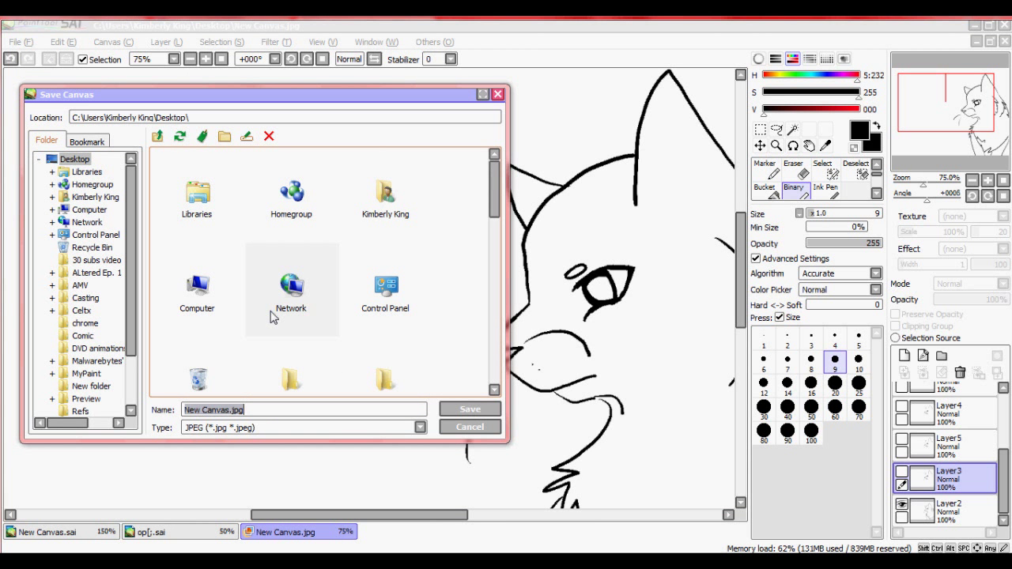
{"action": "left_click_drag", "start_coordinate": [496, 190], "coordinate": [477, 356]}
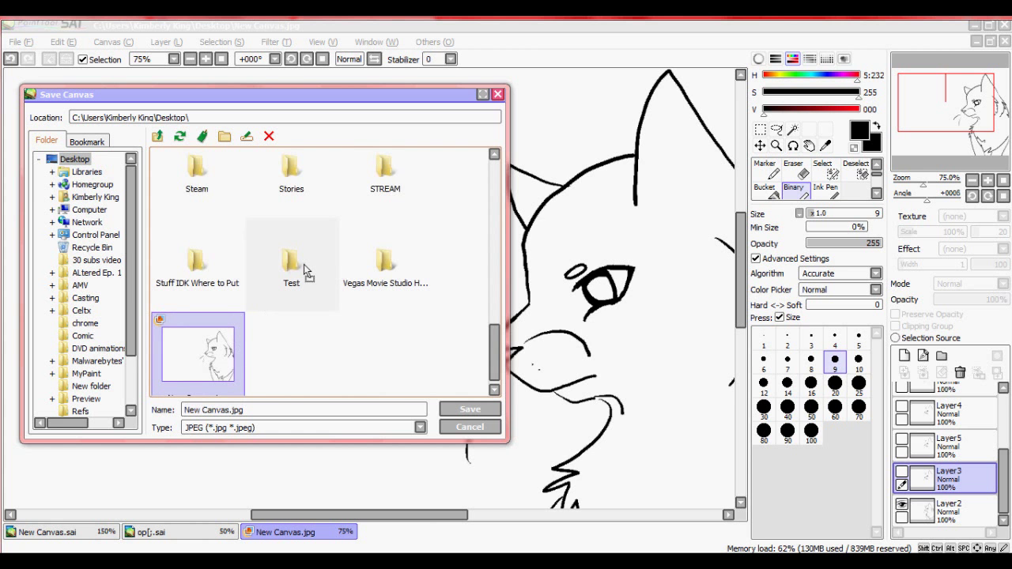
{"action": "left_click", "coordinate": [291, 363]}
{"action": "double_click", "coordinate": [291, 378]}
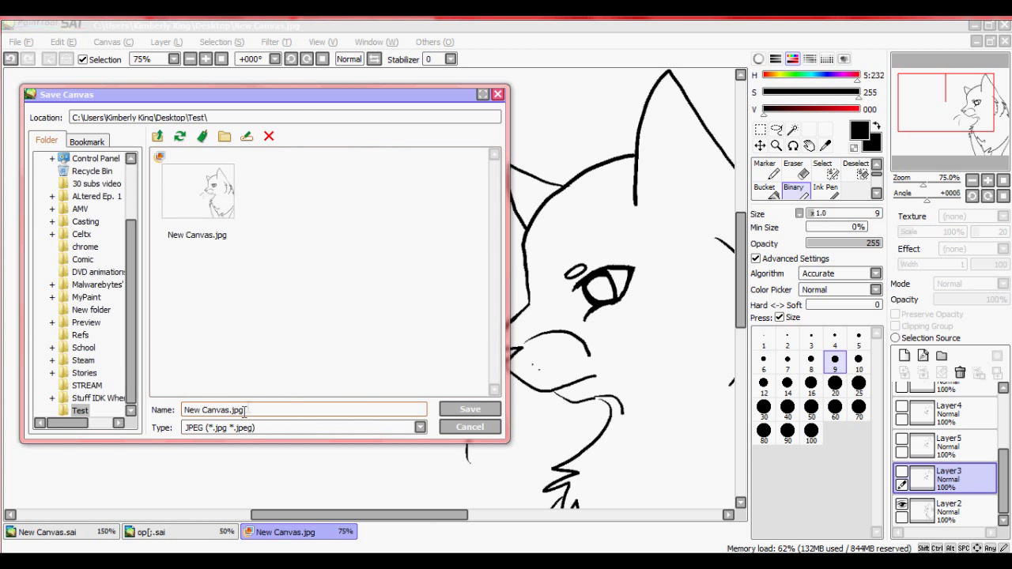
Name the file t1 and save it as a JPEG, accepting the export options
{"action": "left_click_drag", "start_coordinate": [245, 411], "coordinate": [135, 404]}
{"action": "key", "text": "BackSpace"}
{"action": "type", "text": "t"}
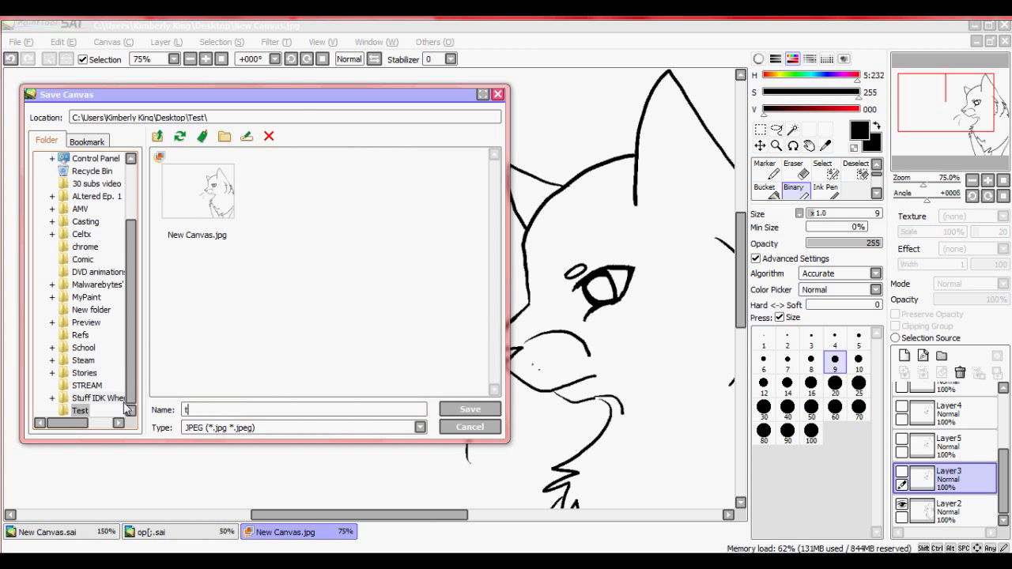
{"action": "type", "text": "1"}
{"action": "key", "text": "Return"}
{"action": "key", "text": "Return"}
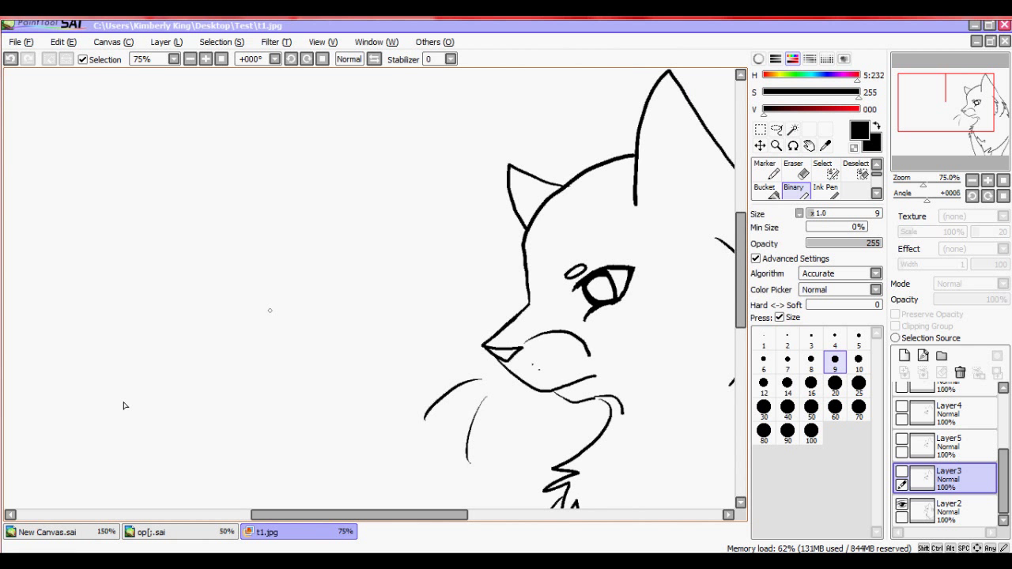
Show Layer3 over the first drawing and reduce its opacity to 40%
{"action": "left_click", "coordinate": [901, 473]}
{"action": "left_click", "coordinate": [959, 510]}
{"action": "mouse_move", "coordinate": [1001, 299]}
{"action": "left_mouse_down"}
{"action": "mouse_move", "coordinate": [958, 303]}
{"action": "mouse_move", "coordinate": [966, 307]}
{"action": "left_mouse_up"}
{"action": "left_click", "coordinate": [973, 484]}
Erase the muzzle, whiskers, eye and part of the small ear on Layer2 with the eraser at size 76
{"action": "left_click", "coordinate": [796, 175]}
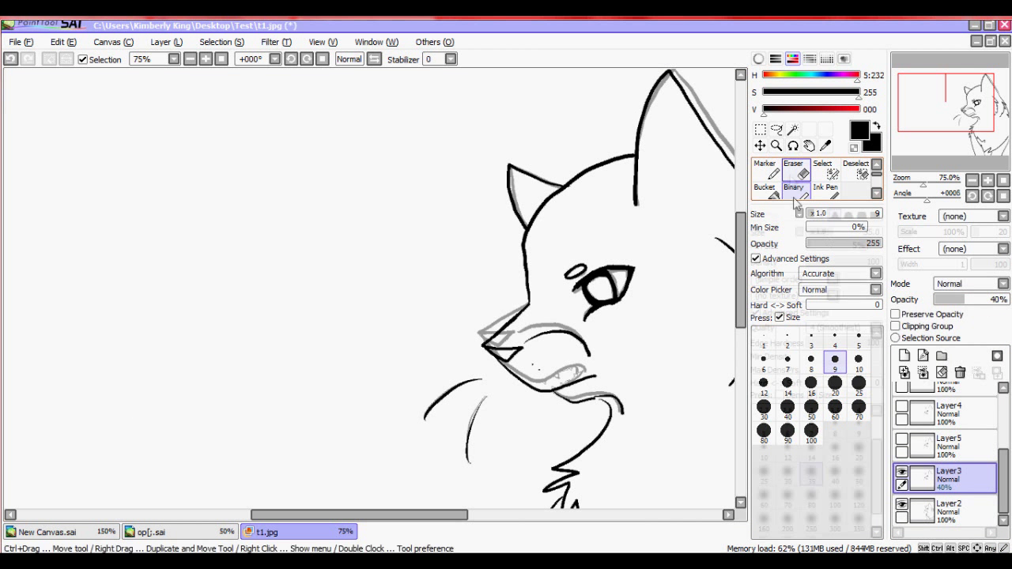
{"action": "left_click", "coordinate": [854, 232]}
{"action": "left_click", "coordinate": [949, 503]}
{"action": "mouse_move", "coordinate": [544, 343]}
{"action": "left_mouse_down"}
{"action": "mouse_move", "coordinate": [514, 324]}
{"action": "mouse_move", "coordinate": [569, 340]}
{"action": "mouse_move", "coordinate": [494, 351]}
{"action": "mouse_move", "coordinate": [443, 407]}
{"action": "mouse_move", "coordinate": [502, 375]}
{"action": "mouse_move", "coordinate": [557, 380]}
{"action": "mouse_move", "coordinate": [625, 407]}
{"action": "mouse_move", "coordinate": [535, 402]}
{"action": "left_mouse_up"}
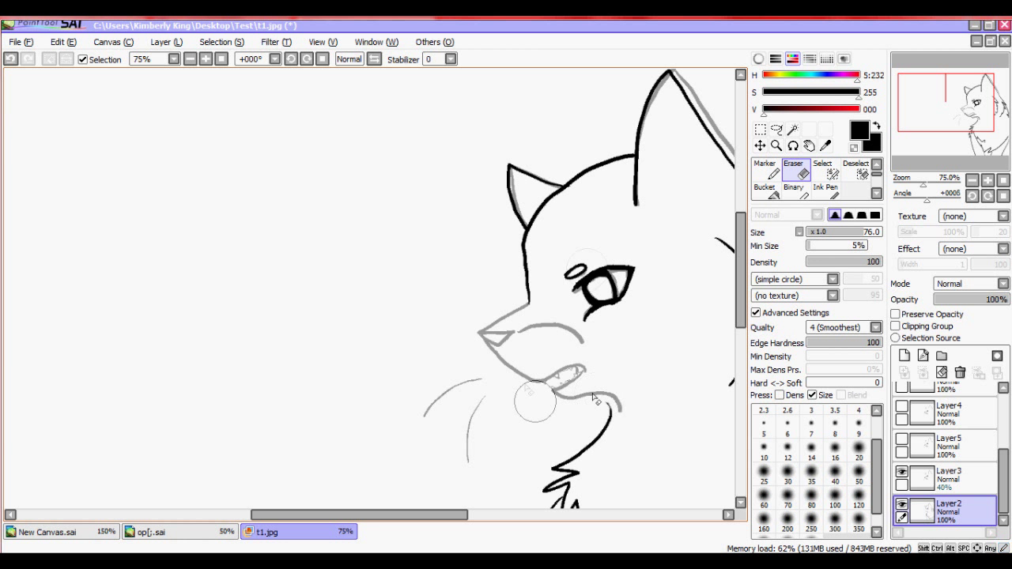
{"action": "mouse_move", "coordinate": [585, 272]}
{"action": "left_mouse_down"}
{"action": "mouse_move", "coordinate": [629, 276]}
{"action": "mouse_move", "coordinate": [585, 312]}
{"action": "left_mouse_up"}
{"action": "left_click_drag", "start_coordinate": [510, 162], "coordinate": [506, 221]}
Try erasing near the small ear on Layer2 with the eraser's Hard-Soft value at 200, undo the stroke and reset the value to 0
{"action": "left_click_drag", "start_coordinate": [813, 383], "coordinate": [881, 383]}
{"action": "left_click_drag", "start_coordinate": [543, 183], "coordinate": [551, 202]}
{"action": "left_click", "coordinate": [12, 59]}
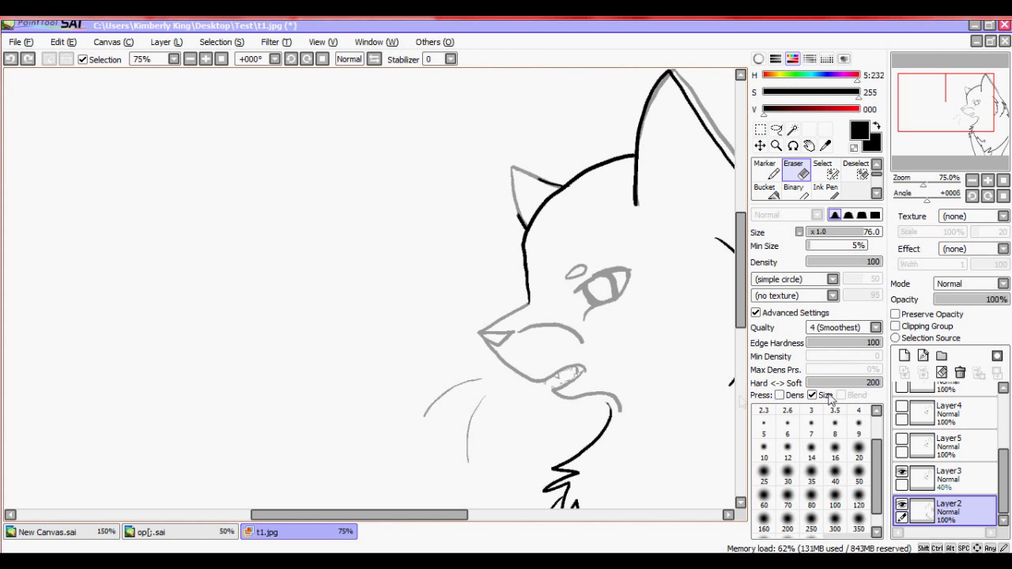
{"action": "left_click_drag", "start_coordinate": [830, 382], "coordinate": [803, 383]}
Erase the remaining outlines of both ears on Layer2 with the eraser at size 14
{"action": "scroll", "coordinate": [815, 466], "scroll_direction": "up", "scroll_amount": 1}
{"action": "left_click", "coordinate": [811, 485]}
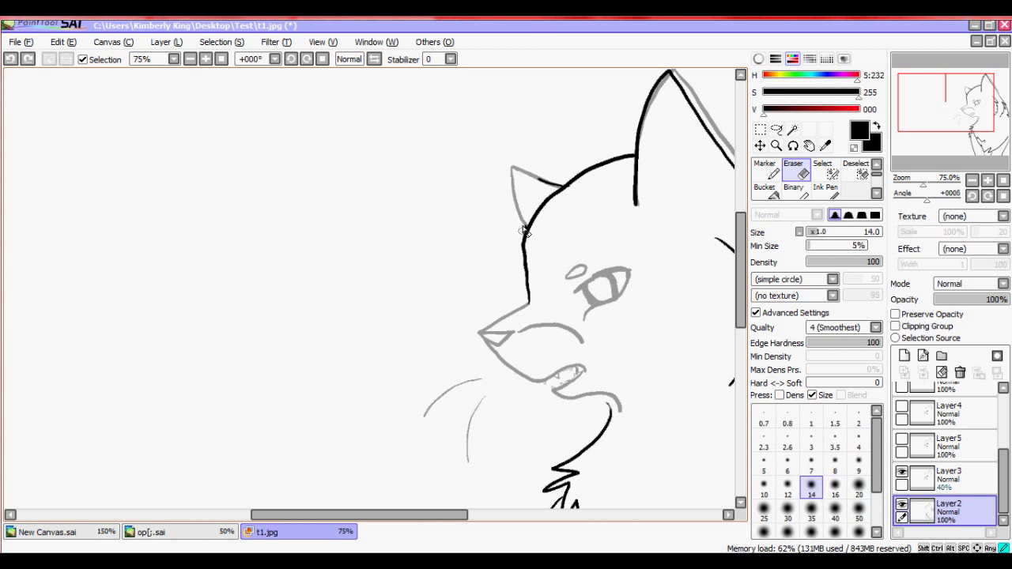
{"action": "left_click_drag", "start_coordinate": [554, 188], "coordinate": [563, 190]}
{"action": "left_click_drag", "start_coordinate": [957, 127], "coordinate": [963, 113]}
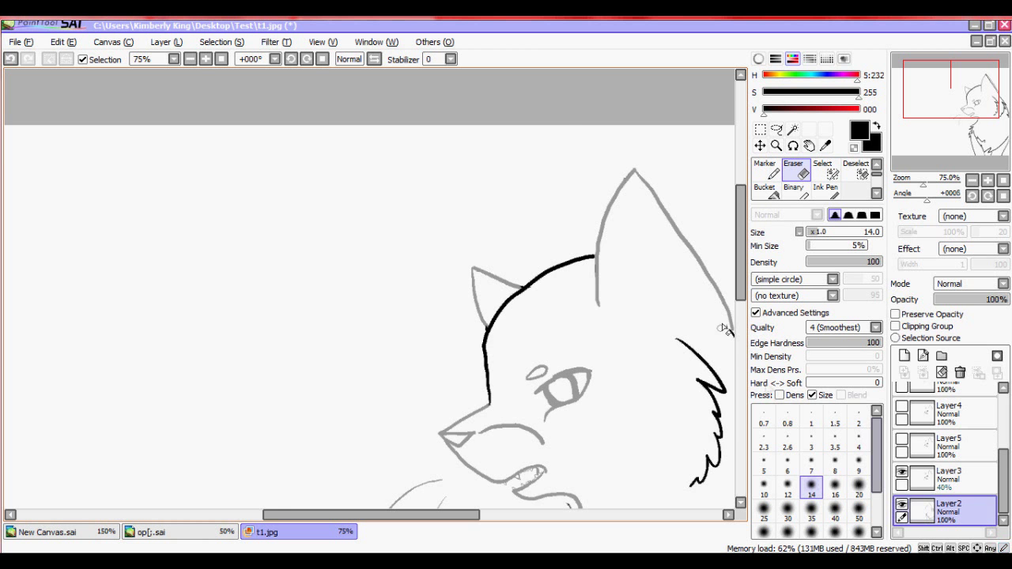
Restore Layer3 to 100% opacity
{"action": "left_click", "coordinate": [963, 482]}
{"action": "left_click", "coordinate": [1001, 299]}
{"action": "left_click_drag", "start_coordinate": [969, 107], "coordinate": [977, 130]}
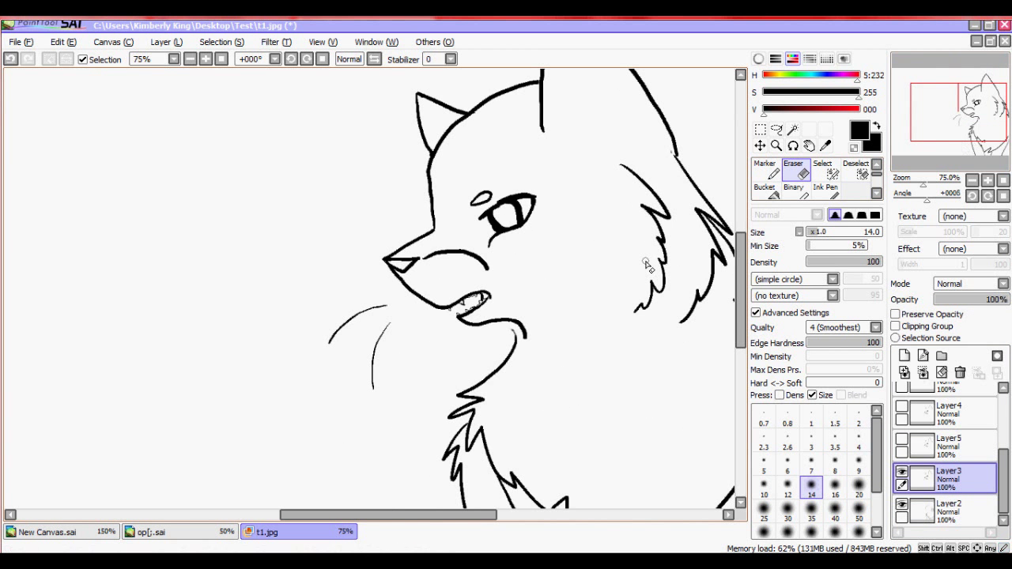
Save the second frame as t2.jpg in the Test folder
{"action": "key", "text": "ctrl+s"}
{"action": "type", "text": "t"}
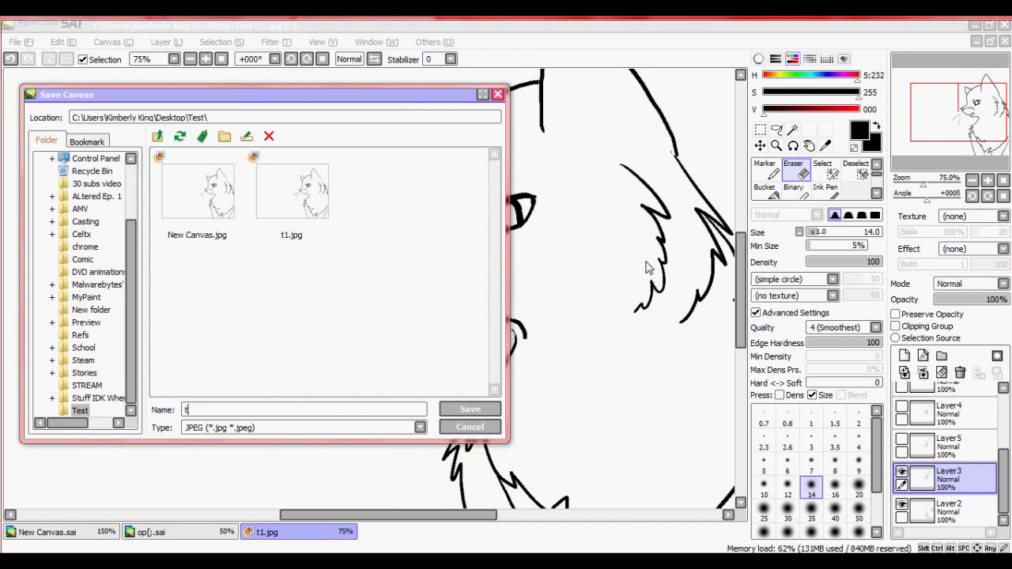
{"action": "type", "text": "2"}
{"action": "key", "text": "Return"}
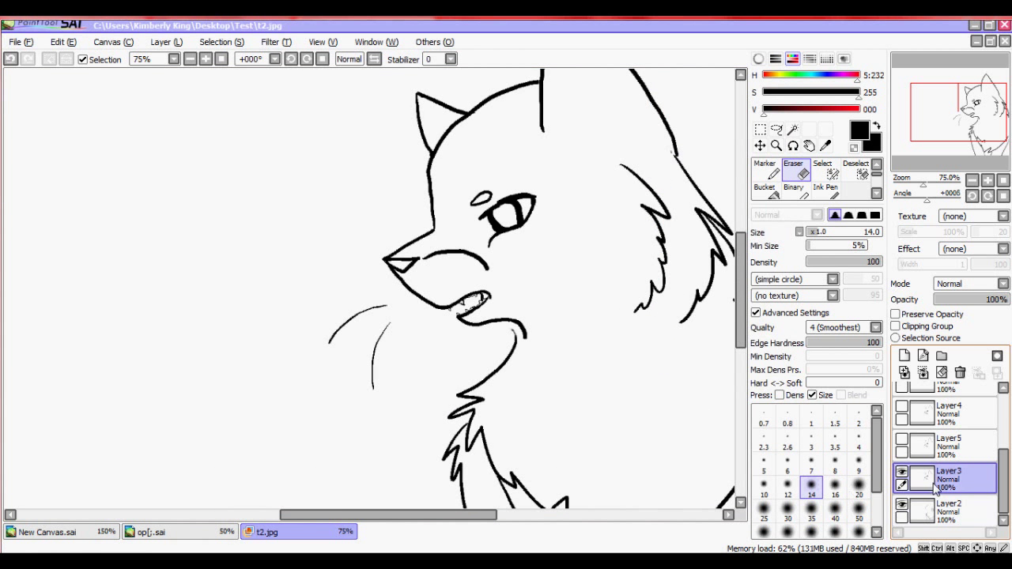
Show Layer5 and reduce the opacity of Layer5 to 47% and of Layer3 to 24%
{"action": "left_click_drag", "start_coordinate": [1001, 299], "coordinate": [969, 299]}
{"action": "left_click", "coordinate": [909, 443]}
{"action": "left_click", "coordinate": [901, 439]}
{"action": "left_click", "coordinate": [953, 486]}
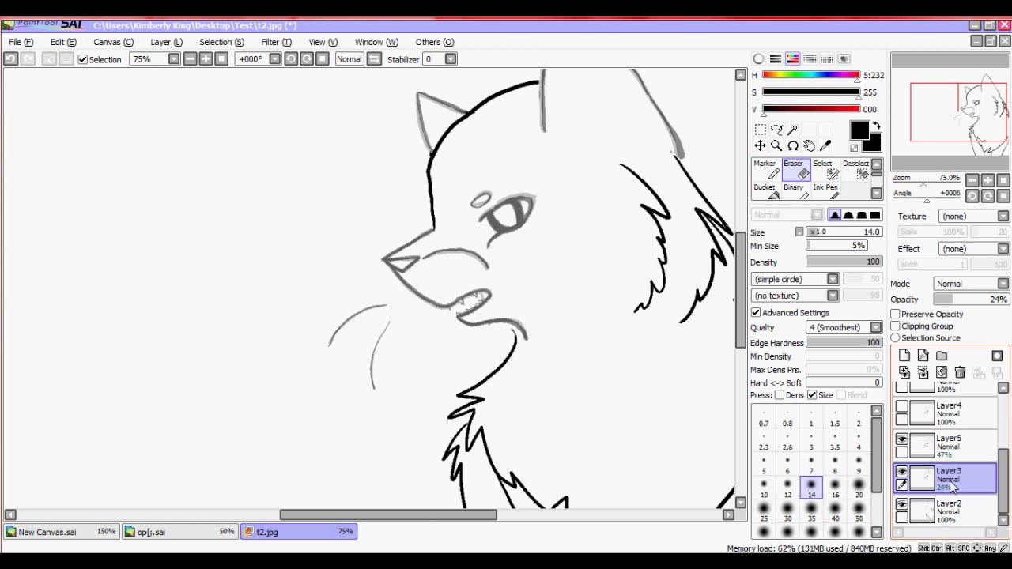
Erase the face and ear lines on Layer3 with the eraser at size 60
{"action": "scroll", "coordinate": [478, 288], "scroll_direction": "down", "scroll_amount": 1}
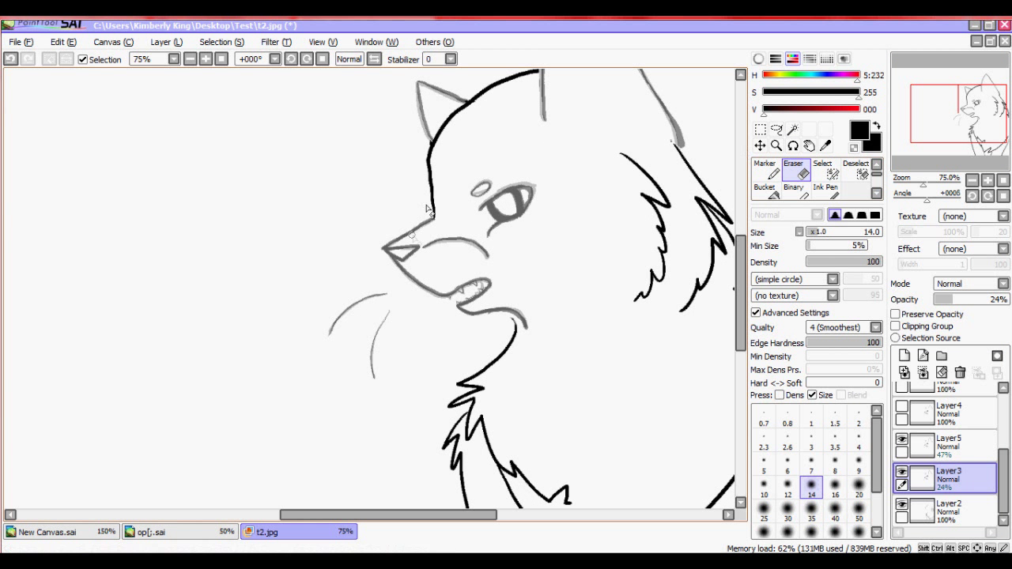
{"action": "left_click", "coordinate": [851, 234]}
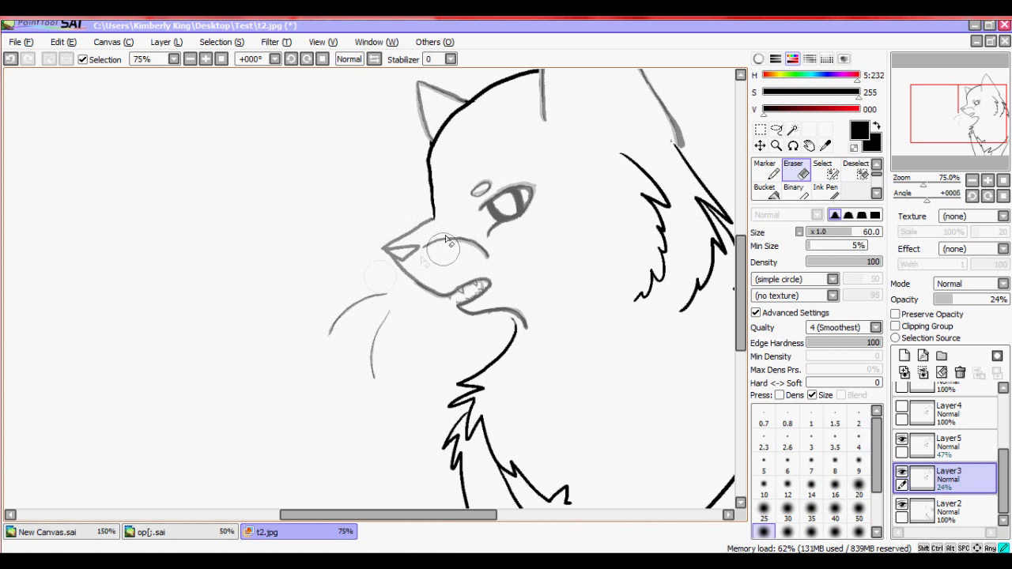
{"action": "left_click_drag", "start_coordinate": [457, 265], "coordinate": [525, 157]}
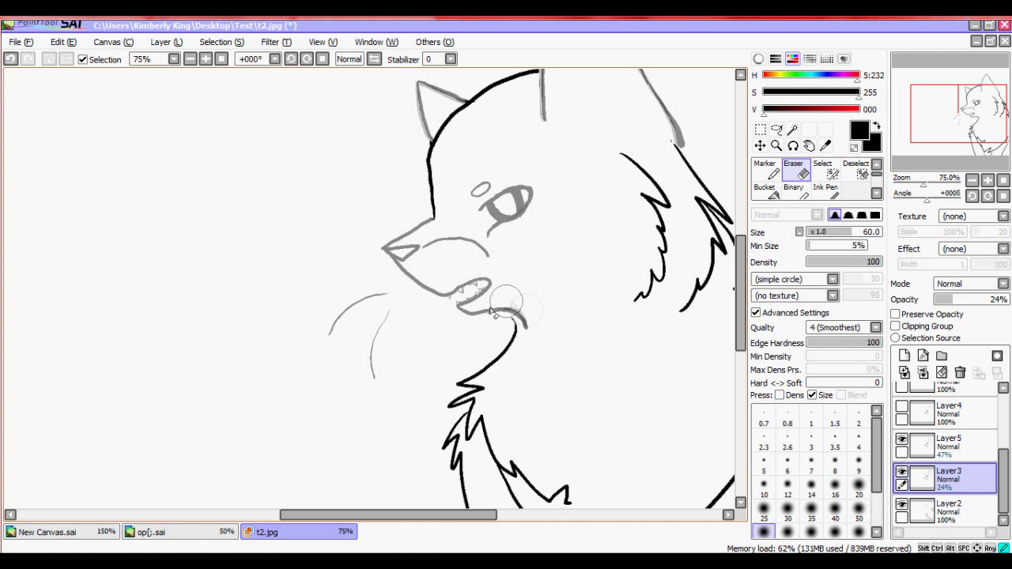
{"action": "left_click_drag", "start_coordinate": [958, 113], "coordinate": [961, 96]}
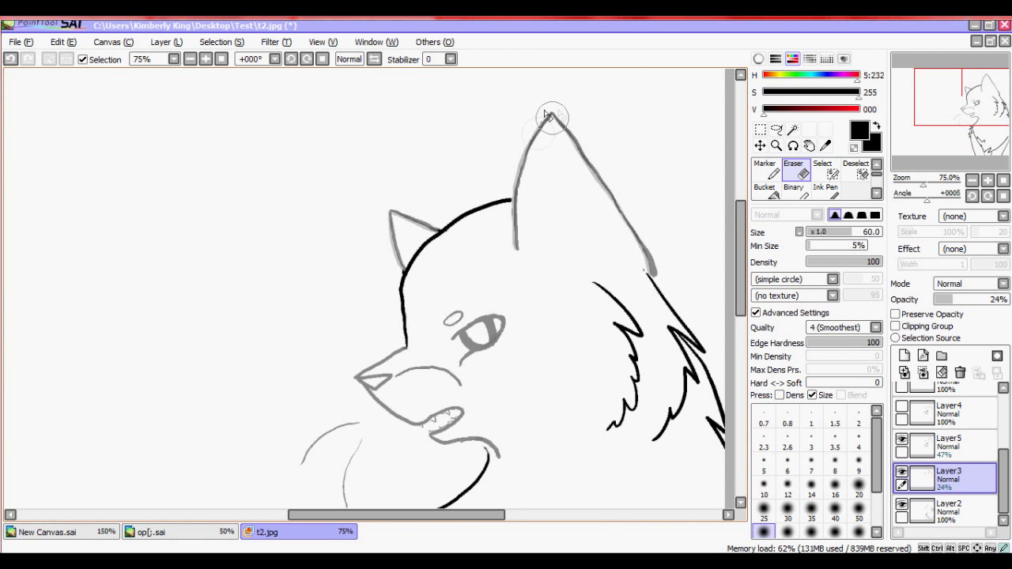
{"action": "mouse_move", "coordinate": [553, 115]}
{"action": "left_mouse_down"}
{"action": "mouse_move", "coordinate": [538, 141]}
{"action": "mouse_move", "coordinate": [627, 223]}
{"action": "left_mouse_up"}
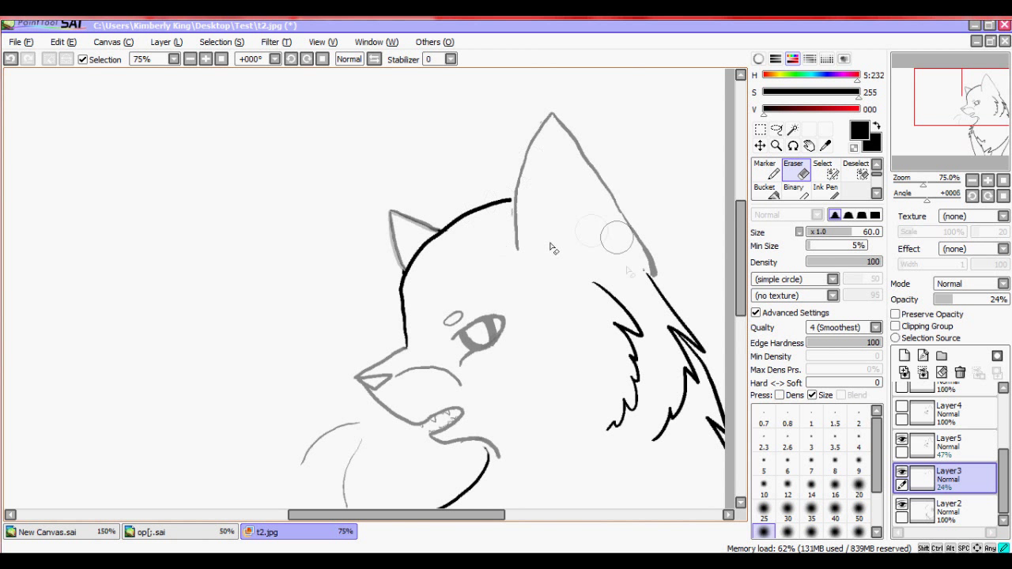
{"action": "scroll", "coordinate": [639, 235], "scroll_direction": "down", "scroll_amount": 2}
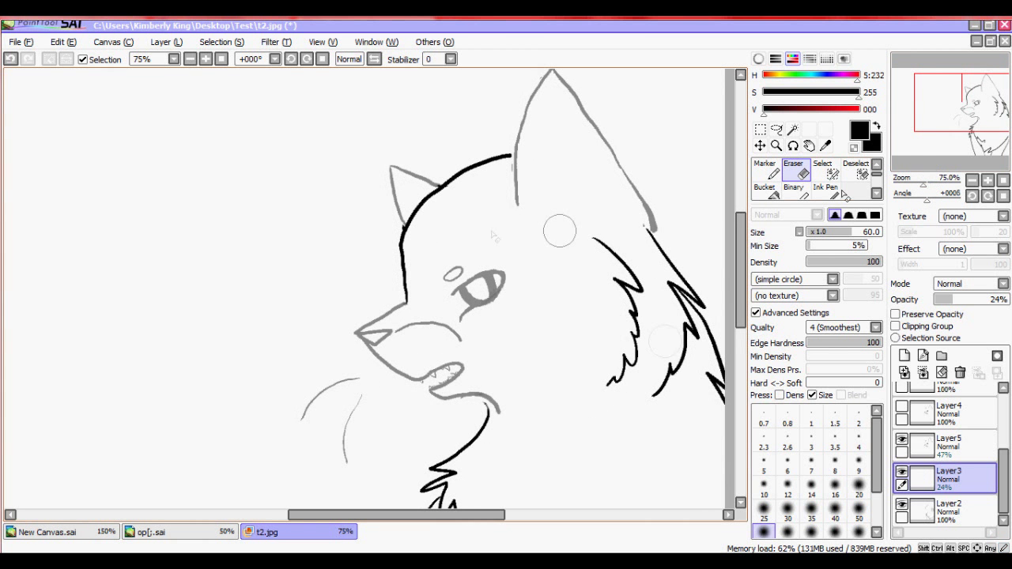
Delete Layer3 and restore Layer5 to 100% opacity
{"action": "left_click", "coordinate": [960, 374]}
{"action": "left_click", "coordinate": [958, 444]}
{"action": "left_click", "coordinate": [994, 300]}
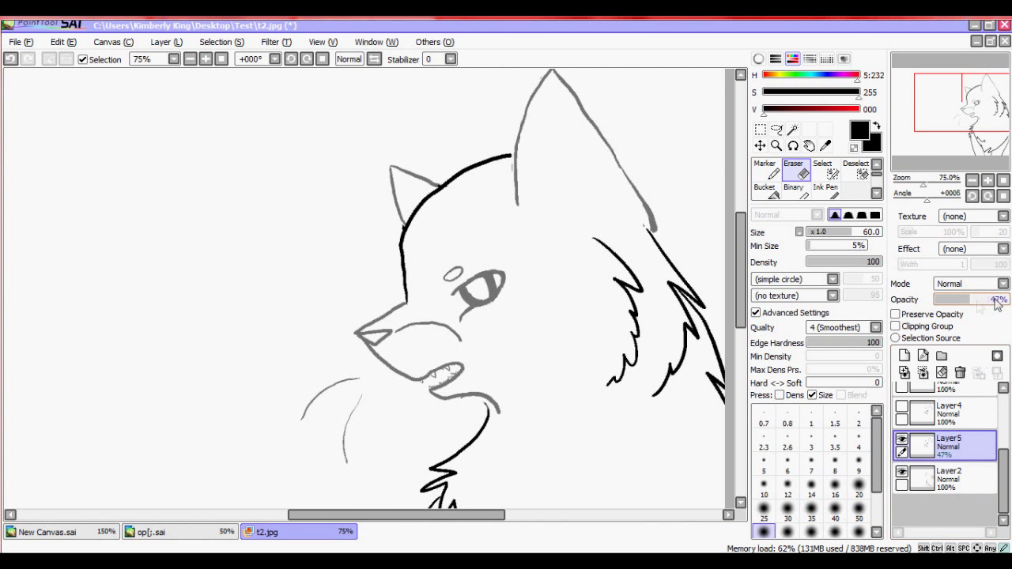
Save the third frame as t3.jpg in the Test folder
{"action": "key", "text": "ctrl+shift+s"}
{"action": "key", "text": "BackSpace"}
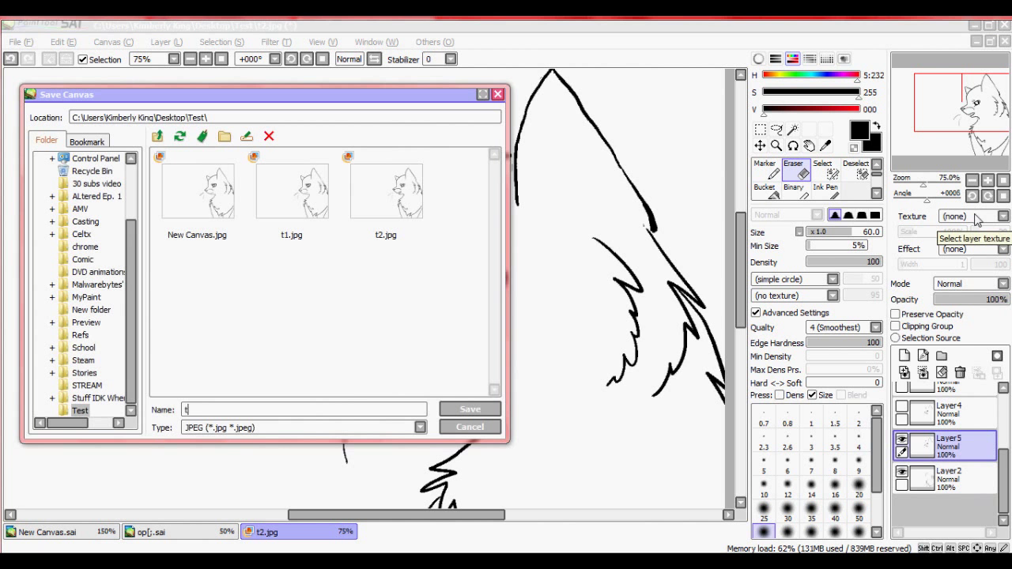
{"action": "key", "text": "Return"}
{"action": "key", "text": "Return"}
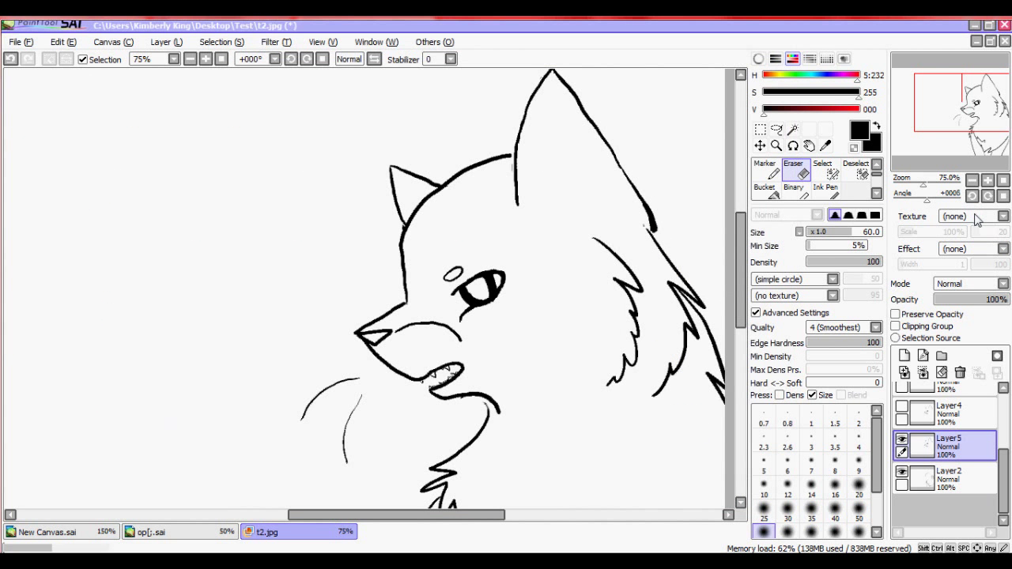
Show Layer4 and, with Layer5 dimmed to 48% opacity, erase the old face and ear lines on Layer5
{"action": "left_click_drag", "start_coordinate": [995, 300], "coordinate": [970, 301]}
{"action": "left_click", "coordinate": [933, 412]}
{"action": "left_click", "coordinate": [902, 407]}
{"action": "left_click", "coordinate": [928, 440]}
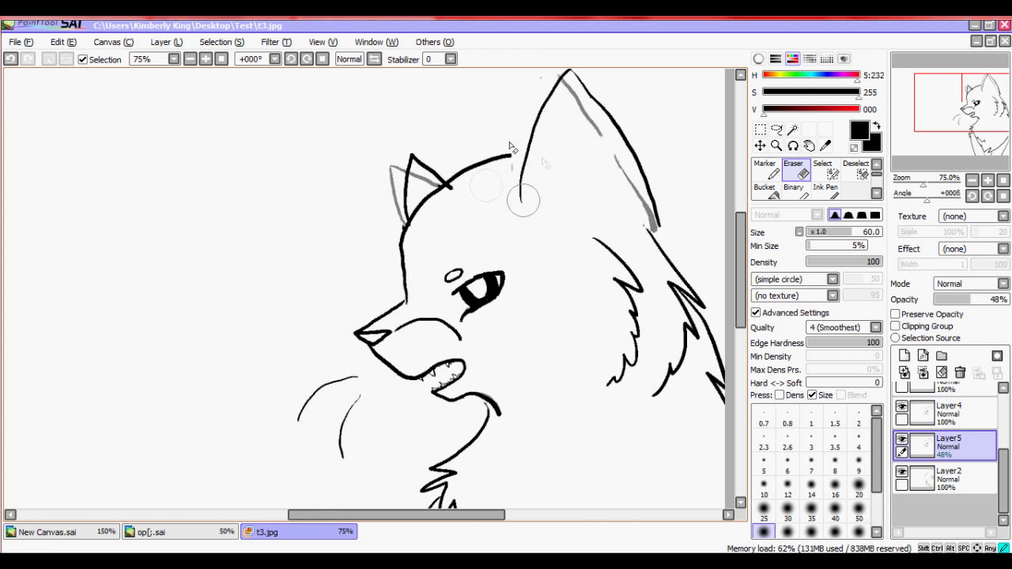
{"action": "left_click_drag", "start_coordinate": [572, 87], "coordinate": [656, 235]}
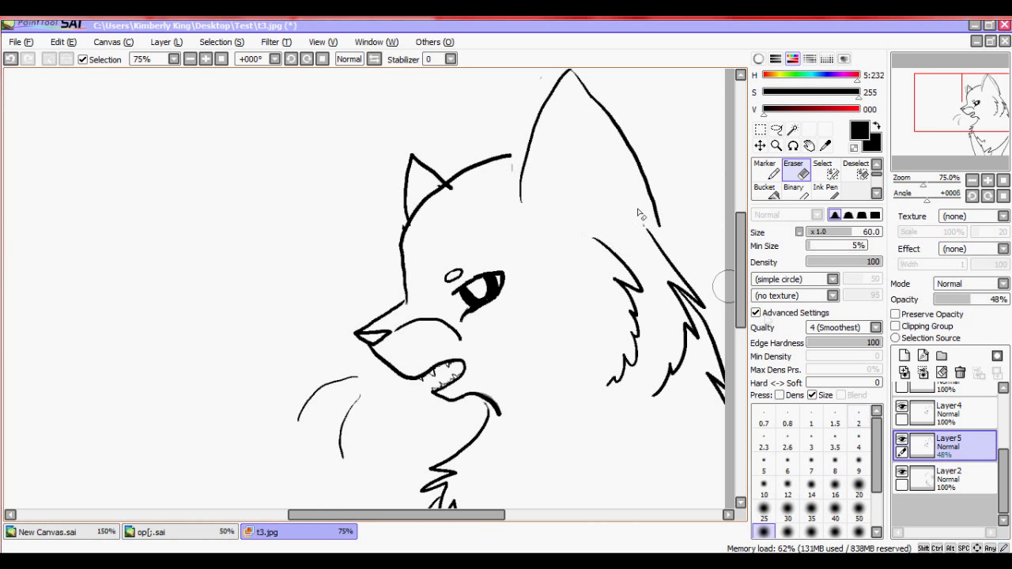
Save the fourth frame as t4.jpg in the Test folder, accepting the JPEG export options
{"action": "key", "text": "ctrl+s"}
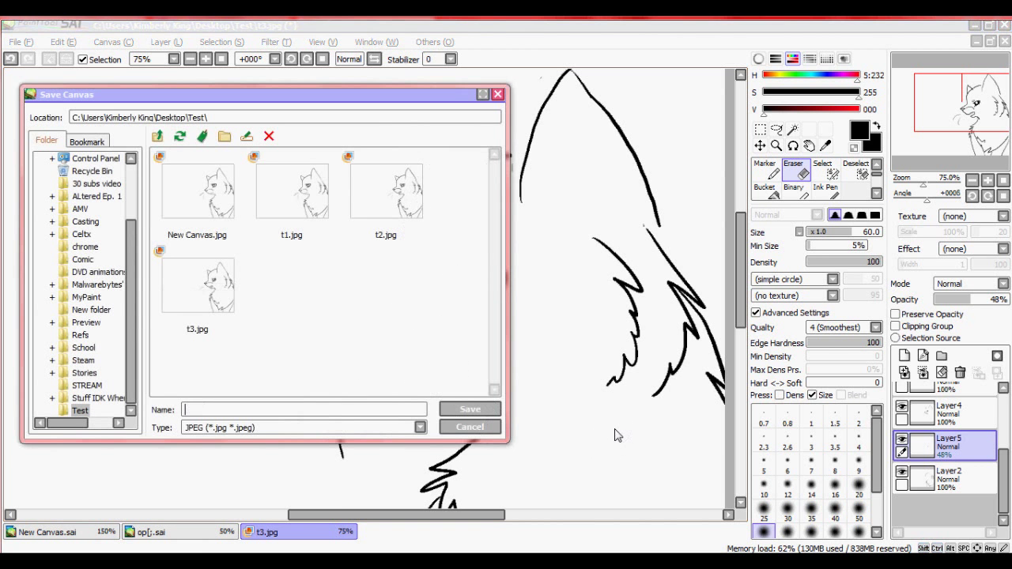
{"action": "key", "text": "Return"}
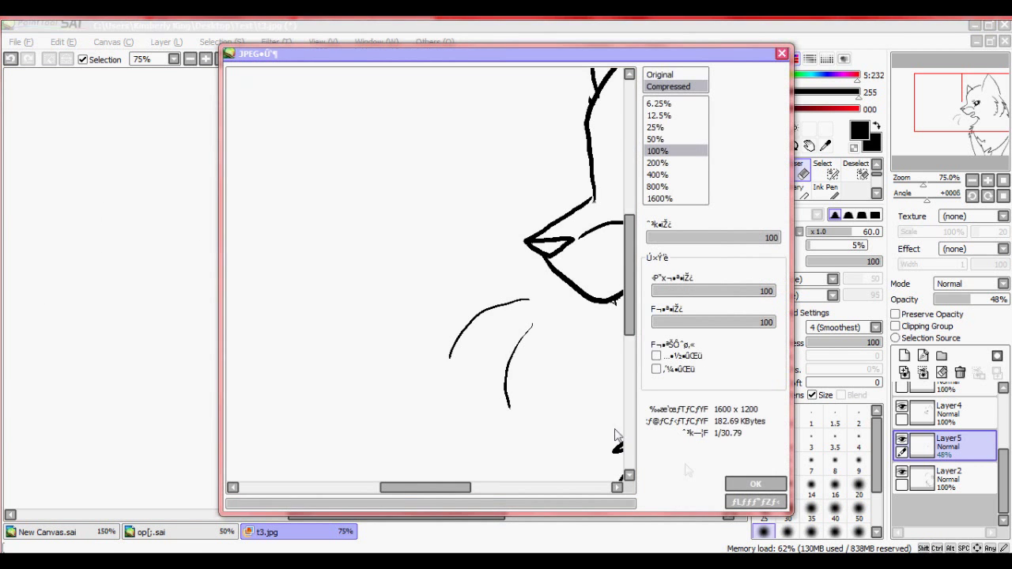
{"action": "left_click", "coordinate": [727, 492]}
Switch to Vegas Movie Studio and open the Desktop's Test folder in its file explorer
{"action": "left_click", "coordinate": [421, 551]}
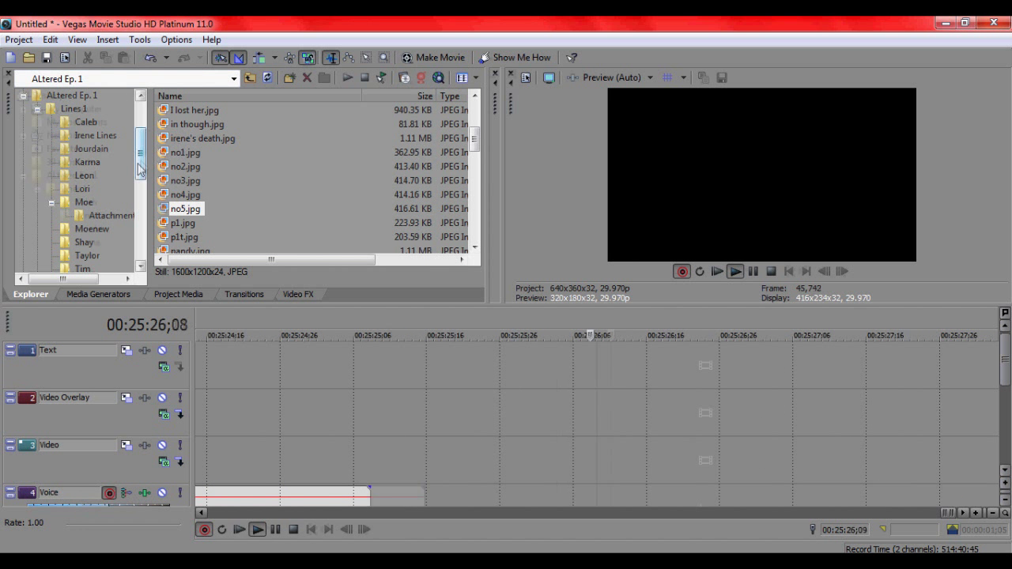
{"action": "scroll", "coordinate": [51, 101], "scroll_direction": "up", "scroll_amount": 2}
{"action": "left_click", "coordinate": [50, 96]}
{"action": "mouse_move", "coordinate": [474, 130]}
{"action": "left_mouse_down"}
{"action": "mouse_move", "coordinate": [481, 188]}
{"action": "mouse_move", "coordinate": [468, 232]}
{"action": "mouse_move", "coordinate": [451, 133]}
{"action": "mouse_move", "coordinate": [453, 117]}
{"action": "mouse_move", "coordinate": [475, 162]}
{"action": "mouse_move", "coordinate": [463, 119]}
{"action": "left_mouse_up"}
{"action": "scroll", "coordinate": [397, 111], "scroll_direction": "down", "scroll_amount": 3}
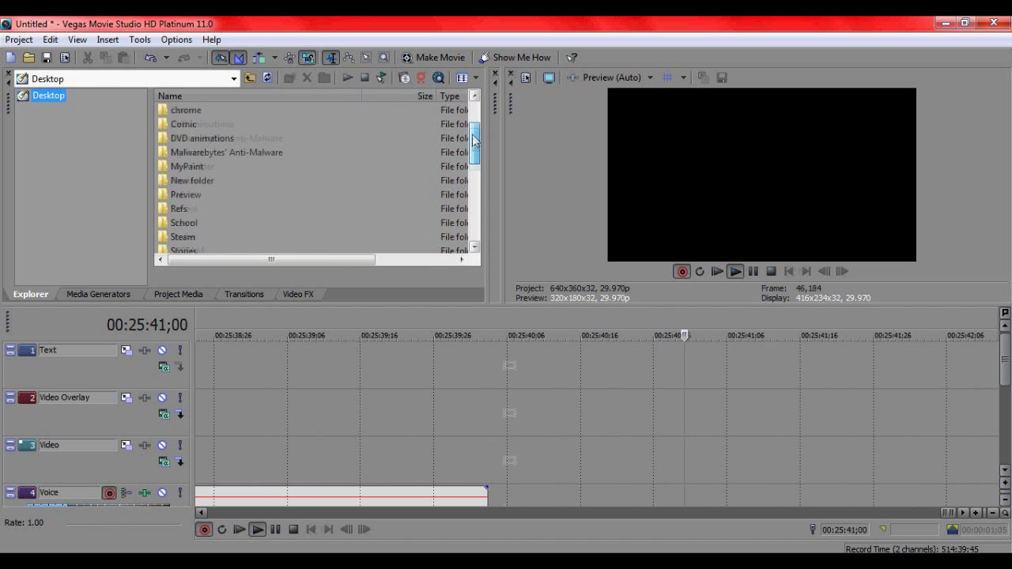
{"action": "left_click", "coordinate": [179, 237]}
{"action": "double_click", "coordinate": [179, 237]}
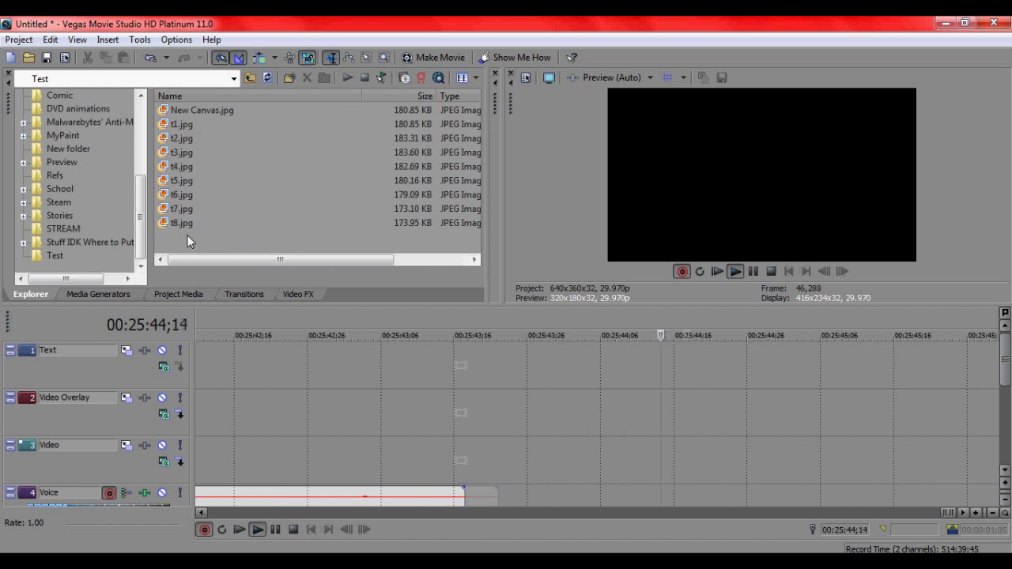
Stop the voice recording, delete the recorded file and close the recorded files list
{"action": "key", "text": "space"}
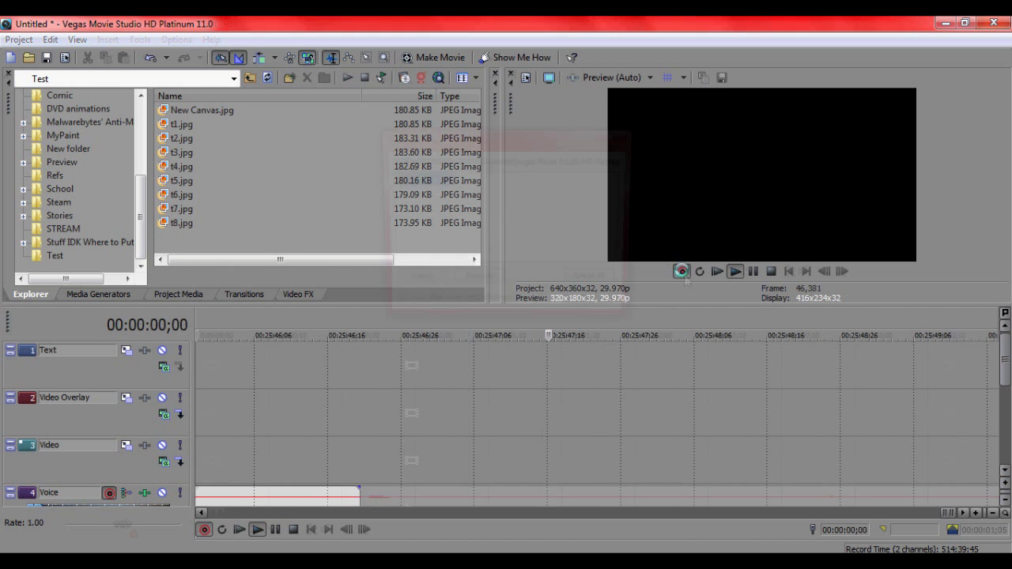
{"action": "left_click", "coordinate": [413, 282]}
{"action": "left_click", "coordinate": [558, 254]}
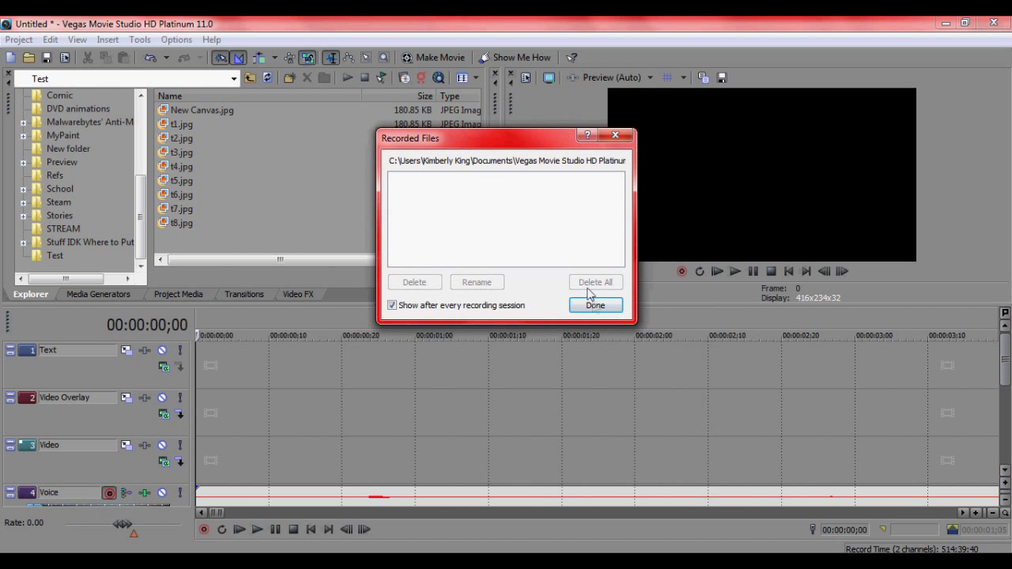
{"action": "left_click", "coordinate": [595, 305]}
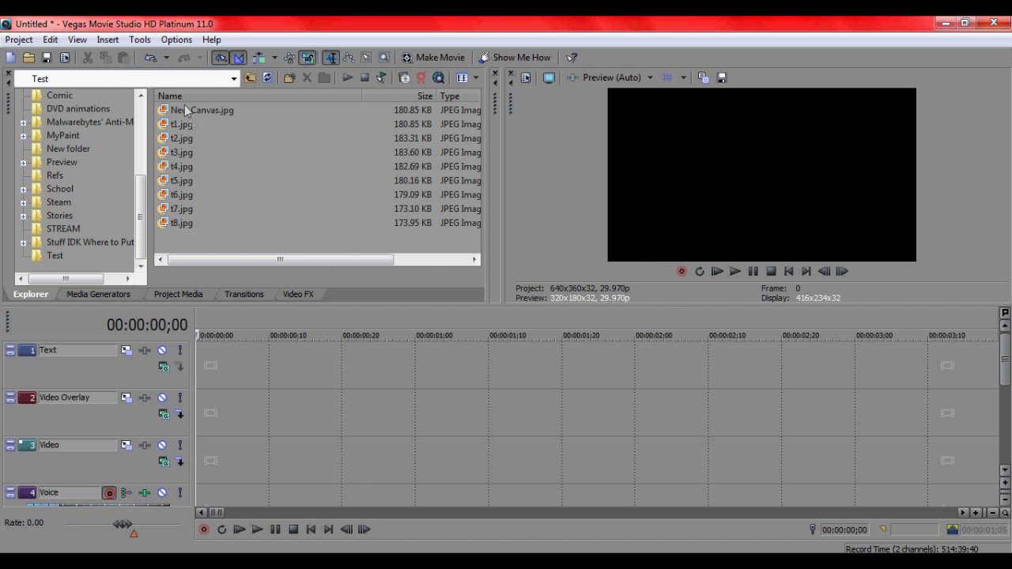
Place t1.jpg at the start of the Video track
{"action": "left_click_drag", "start_coordinate": [184, 124], "coordinate": [261, 314]}
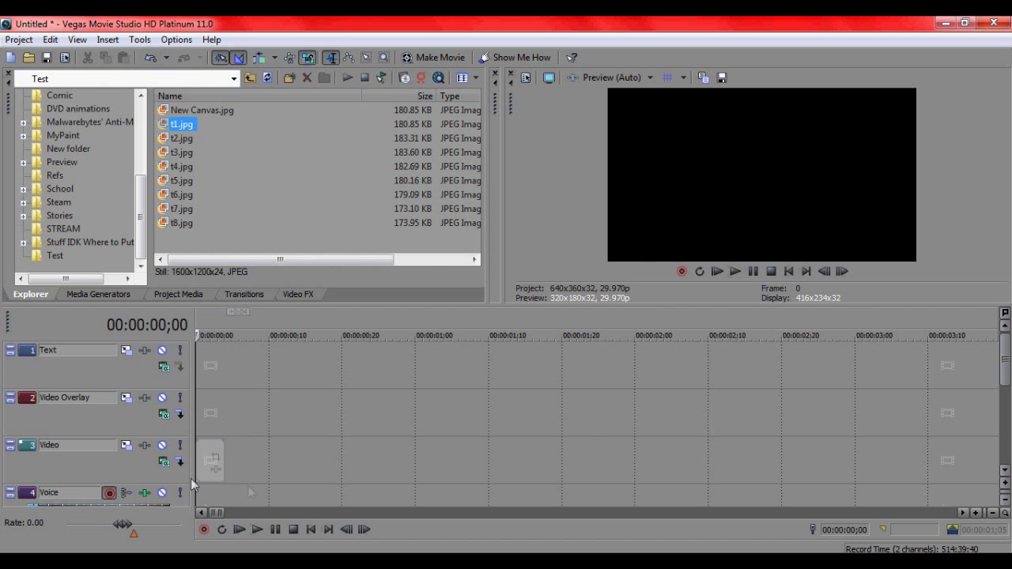
{"action": "left_click", "coordinate": [975, 513]}
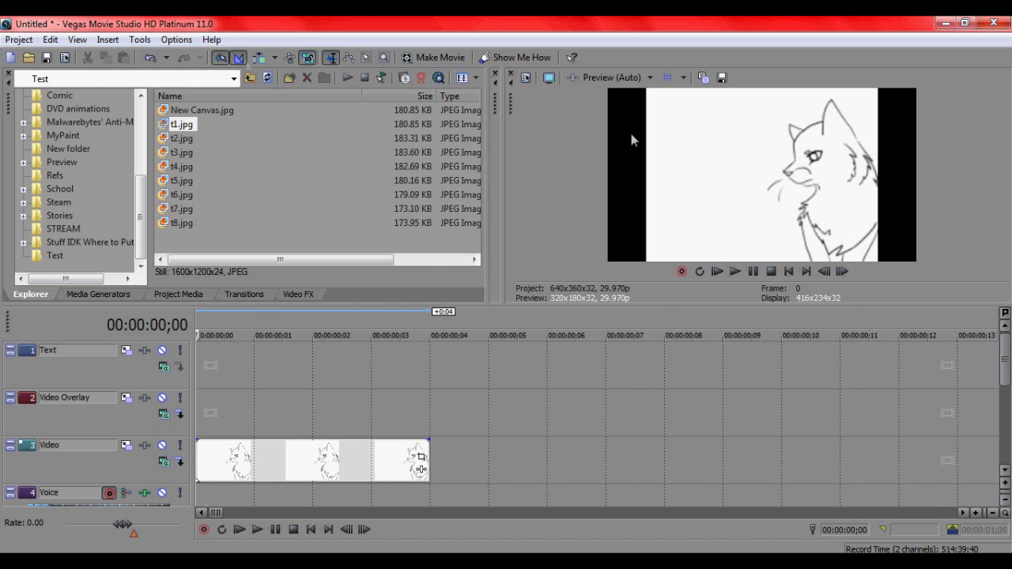
Check the new still image length in the Editing preferences and close them without changing anything
{"action": "left_click", "coordinate": [49, 39]}
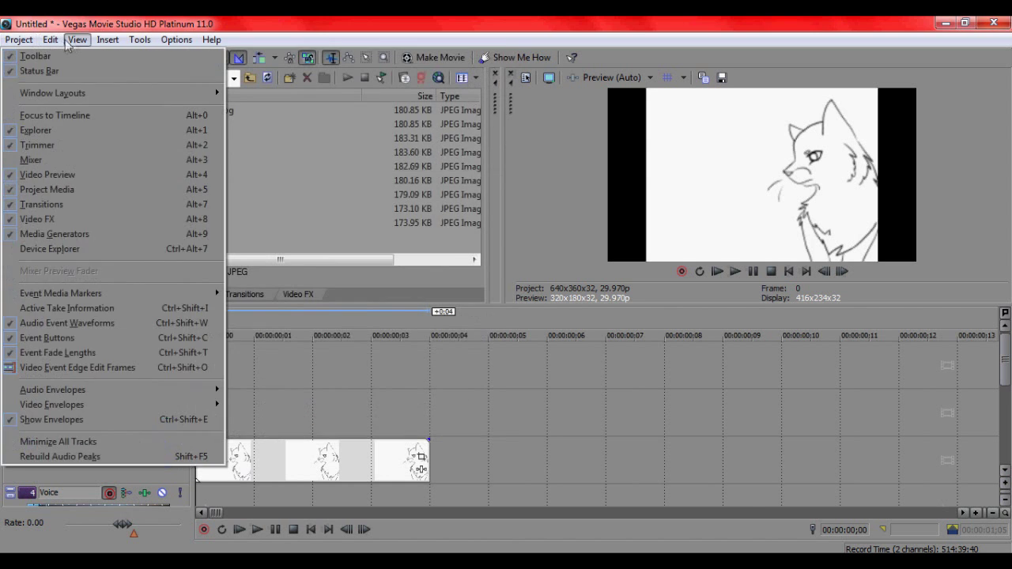
{"action": "mouse_move", "coordinate": [175, 41]}
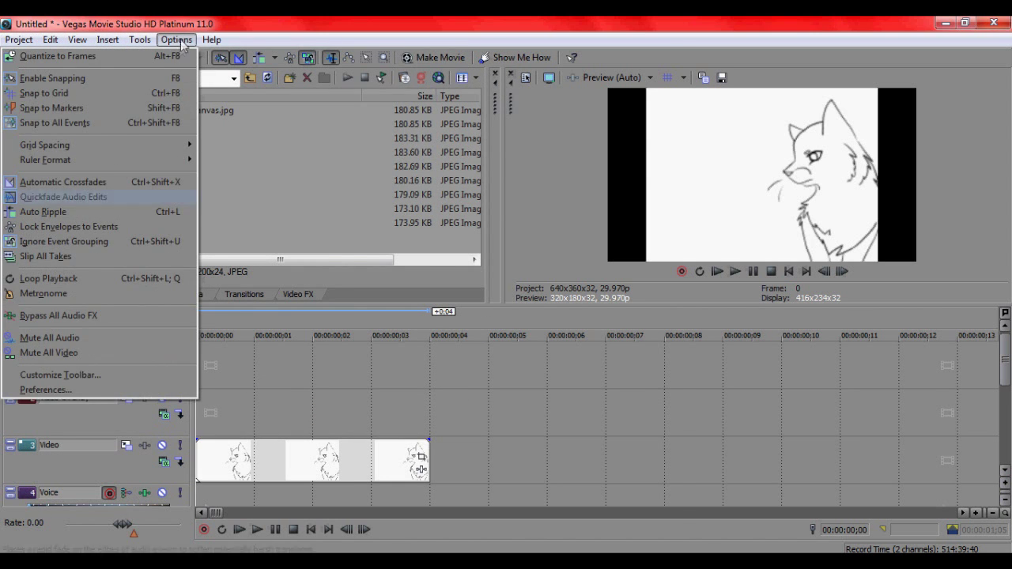
{"action": "left_click", "coordinate": [70, 390]}
{"action": "left_click", "coordinate": [493, 79]}
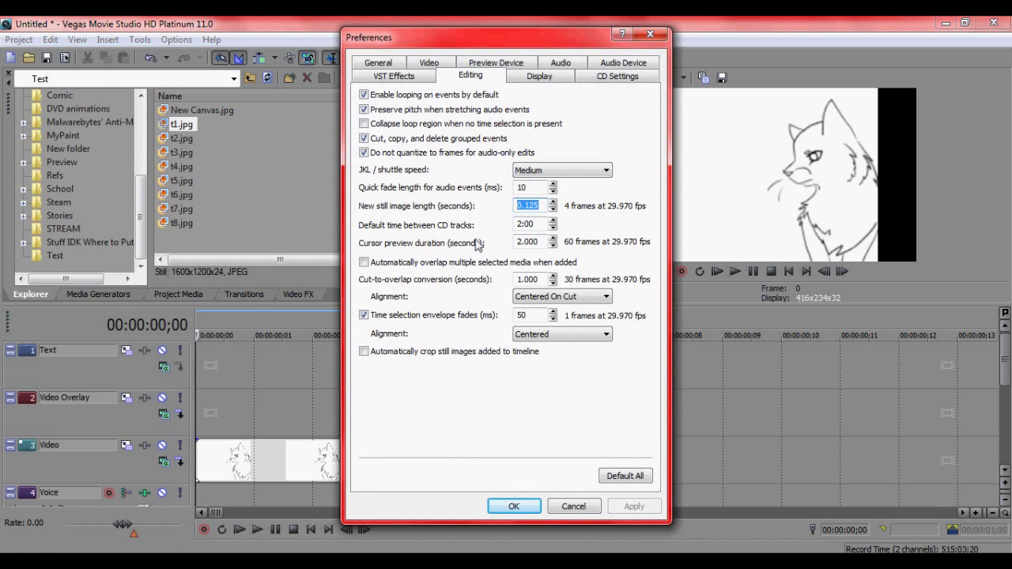
{"action": "left_click", "coordinate": [575, 507]}
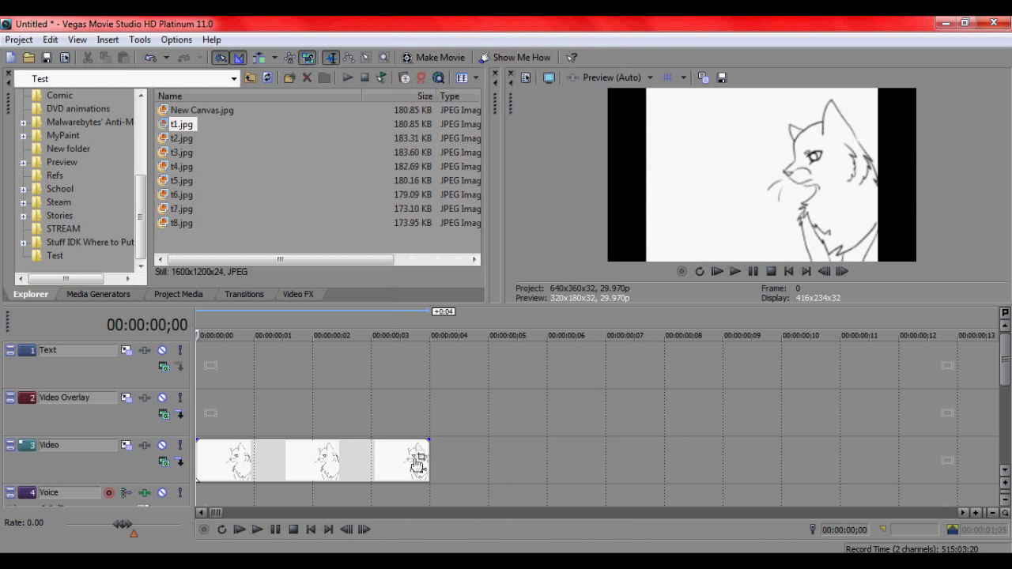
Place t2.jpg, t3.jpg and then t4.jpg through t8.jpg end to end after the first image on the Video track
{"action": "left_click_drag", "start_coordinate": [177, 138], "coordinate": [439, 460]}
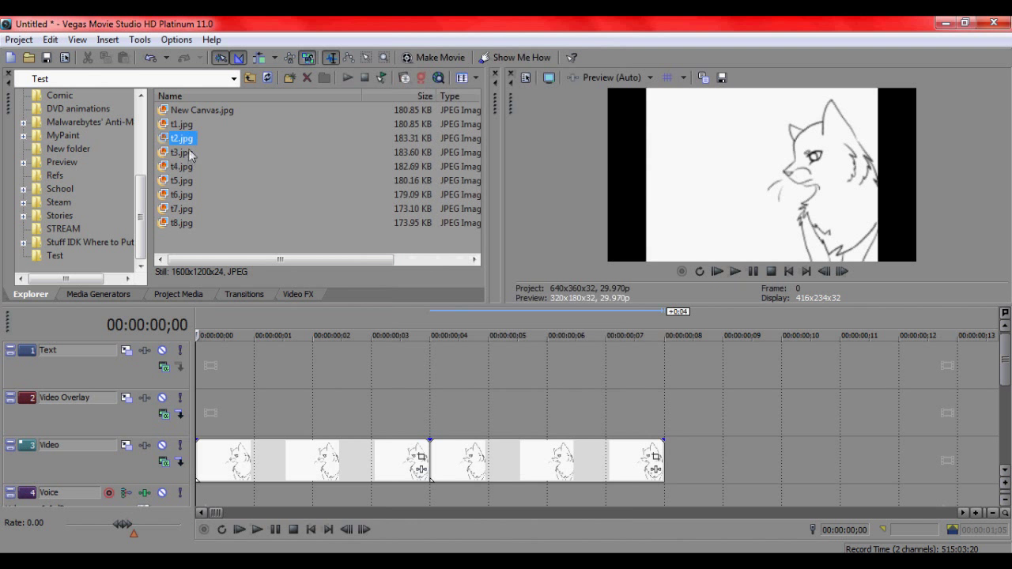
{"action": "left_click_drag", "start_coordinate": [190, 156], "coordinate": [671, 462]}
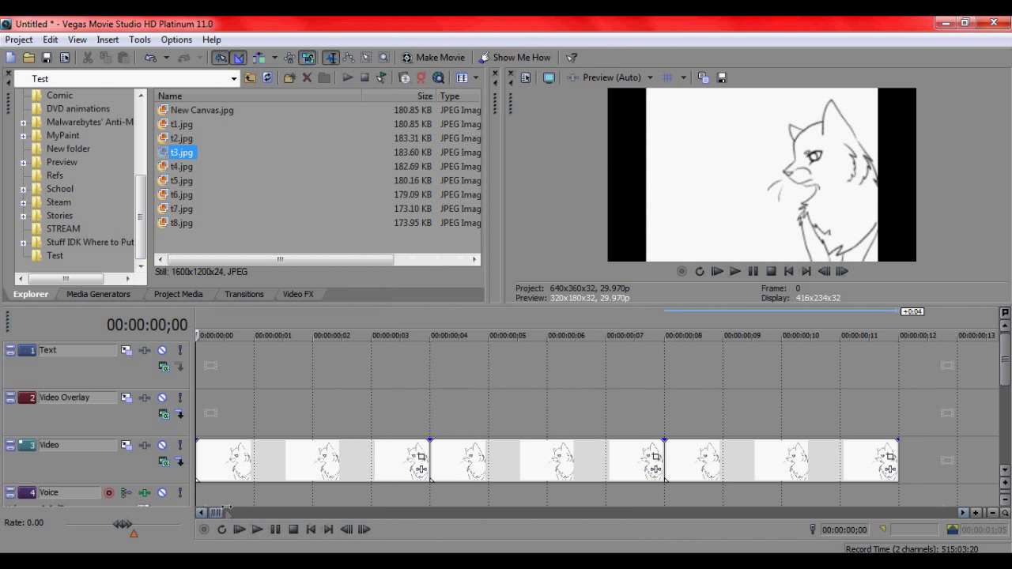
{"action": "left_click", "coordinate": [188, 170]}
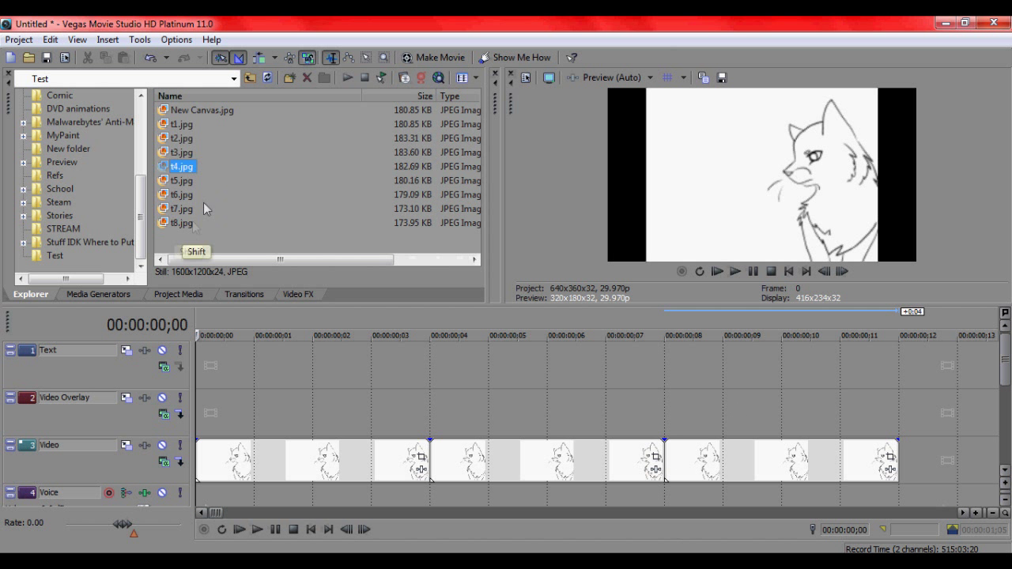
{"action": "left_click", "coordinate": [182, 223], "text": "shift"}
{"action": "left_click_drag", "start_coordinate": [182, 223], "coordinate": [904, 466]}
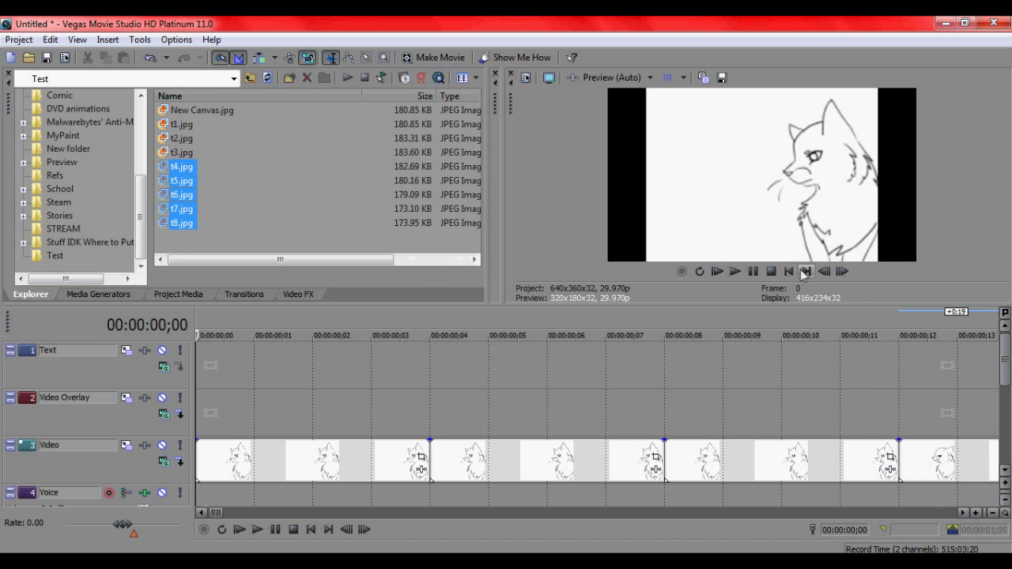
Play the assembled frames from the start and fit all eight frames in the timeline view
{"action": "left_click", "coordinate": [735, 272]}
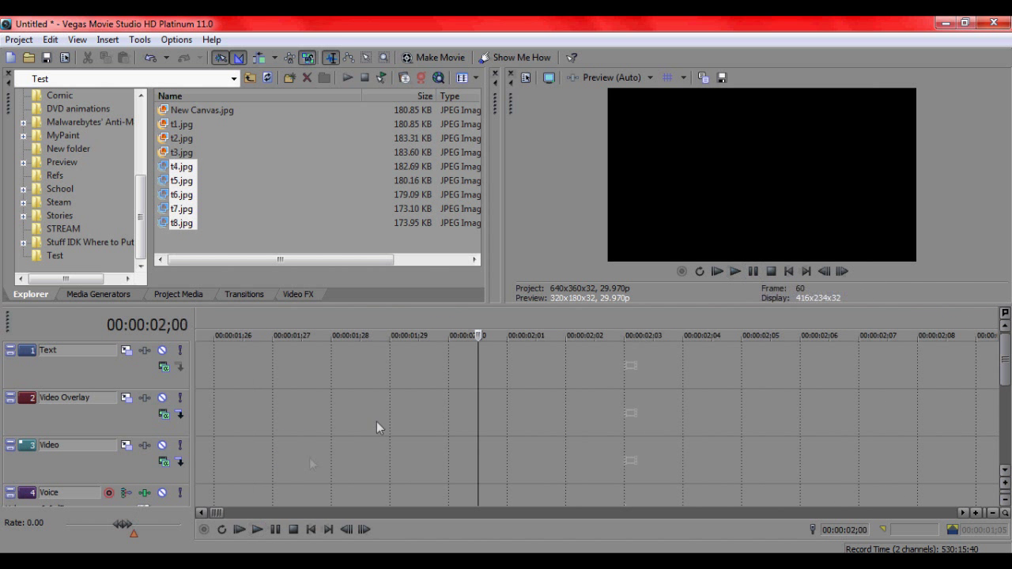
{"action": "left_click_drag", "start_coordinate": [224, 514], "coordinate": [260, 514]}
{"action": "left_click", "coordinate": [789, 271]}
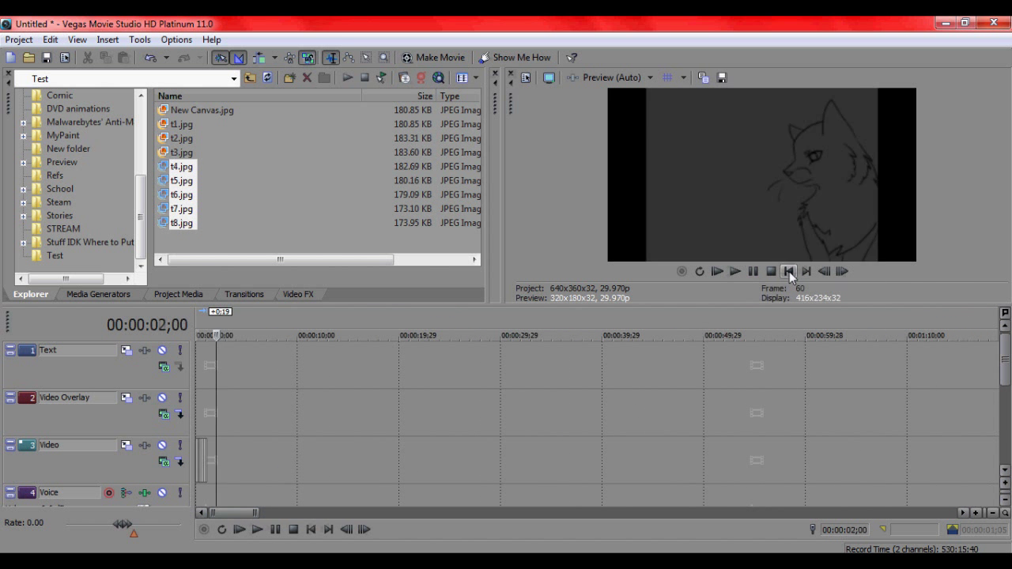
{"action": "left_click", "coordinate": [735, 272]}
{"action": "left_click", "coordinate": [753, 272]}
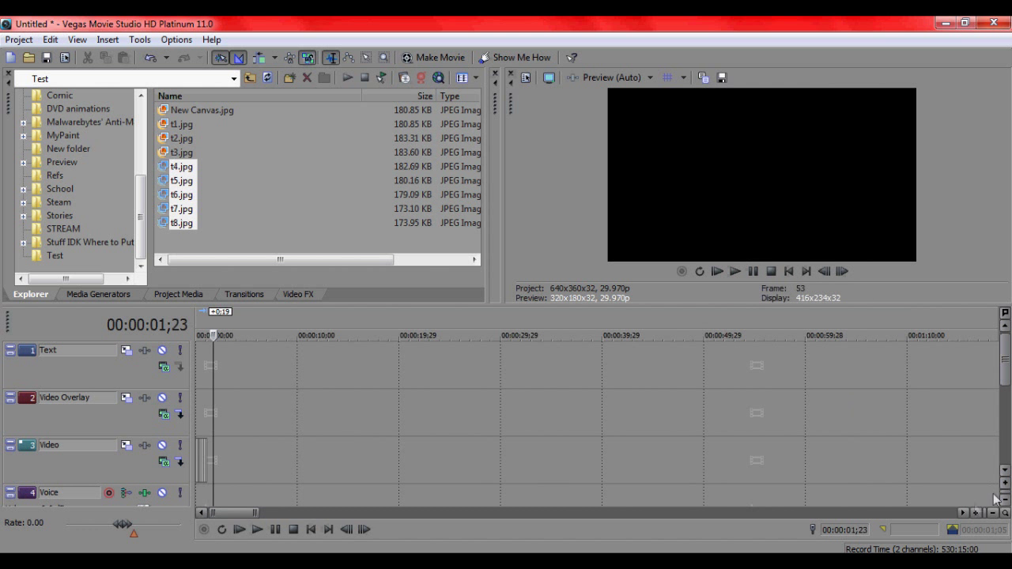
{"action": "left_click", "coordinate": [976, 513]}
{"action": "left_click", "coordinate": [992, 513]}
{"action": "left_click", "coordinate": [976, 513]}
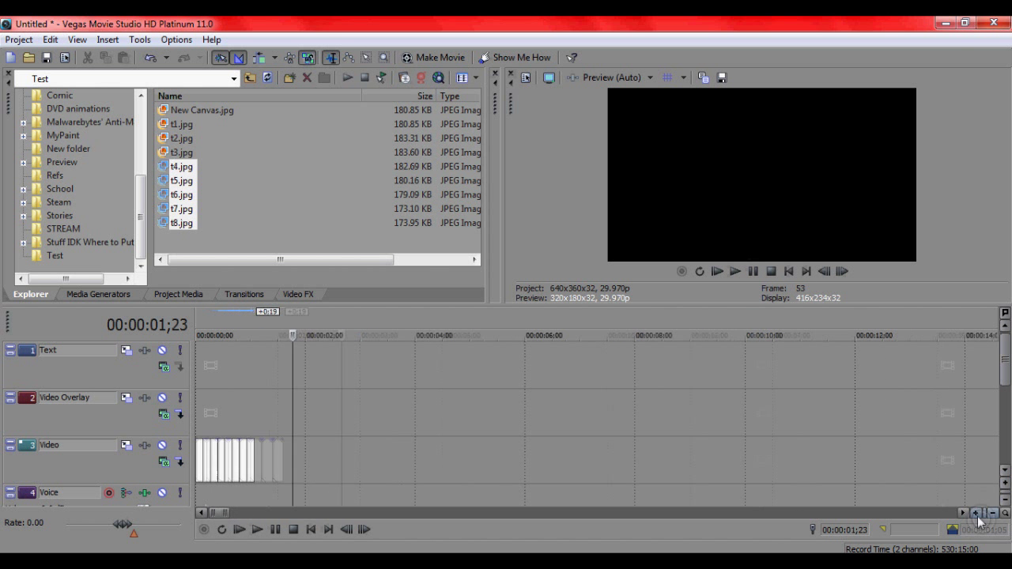
{"action": "left_click", "coordinate": [976, 513]}
{"action": "left_click", "coordinate": [977, 513]}
{"action": "left_click_drag", "start_coordinate": [230, 512], "coordinate": [192, 514]}
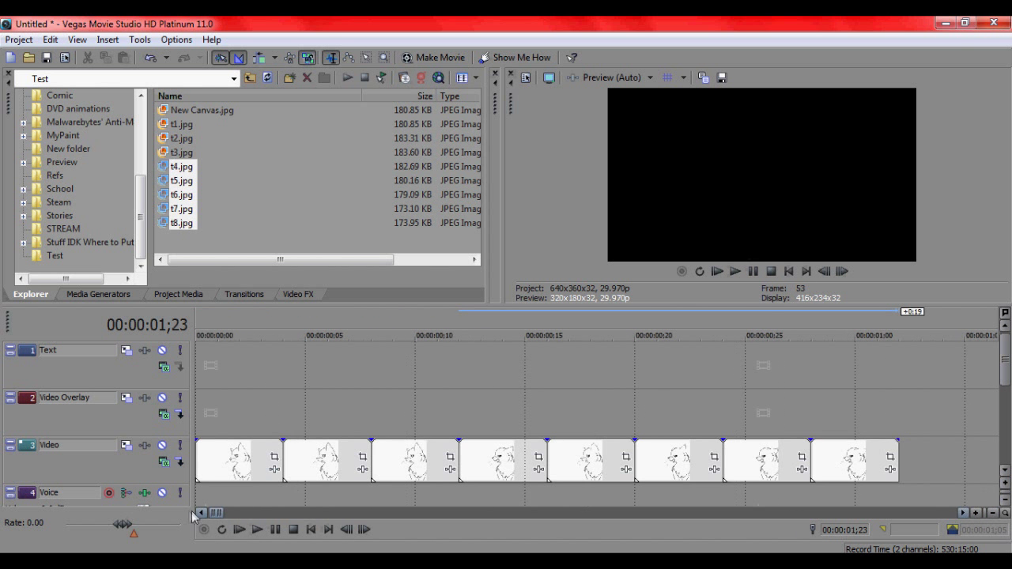
Lift the fourth frame to the Video Overlay track, shift the fifth into its slot and park the lifted frame above the gap
{"action": "left_click_drag", "start_coordinate": [235, 333], "coordinate": [407, 312]}
{"action": "left_click", "coordinate": [412, 325]}
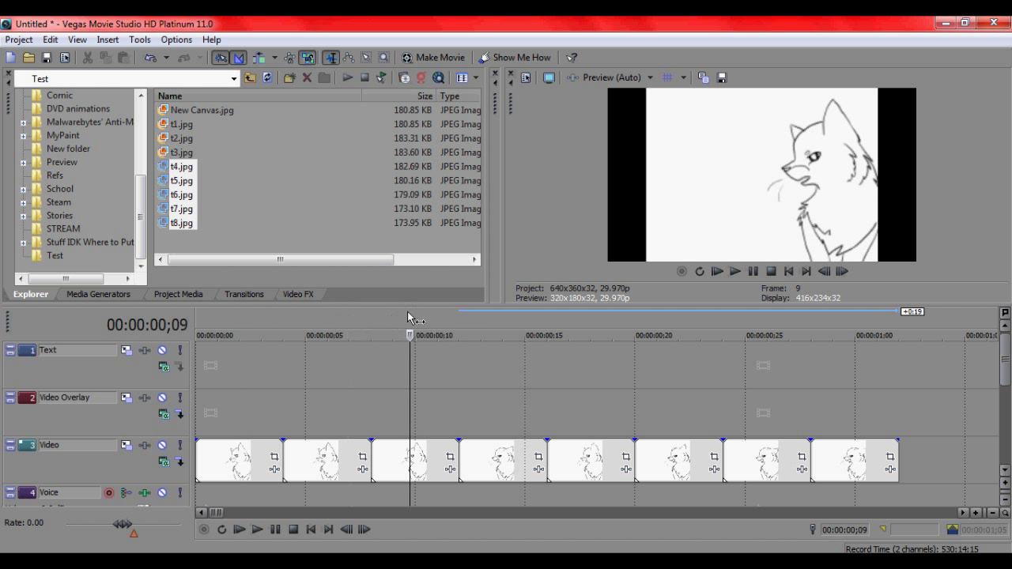
{"action": "left_click", "coordinate": [487, 325]}
{"action": "right_click", "coordinate": [521, 441]}
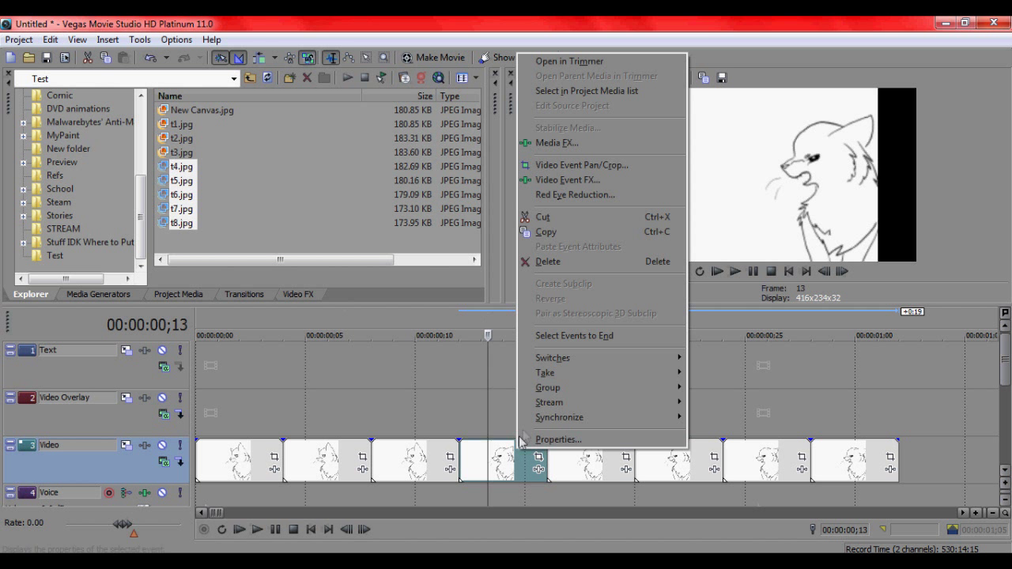
{"action": "left_click", "coordinate": [460, 368]}
{"action": "left_click_drag", "start_coordinate": [502, 458], "coordinate": [496, 411]}
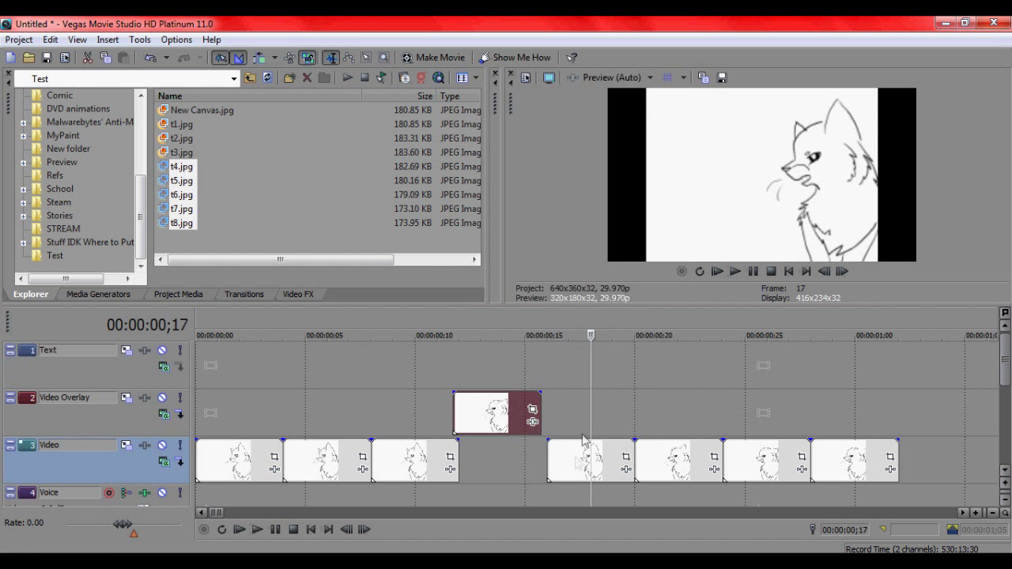
{"action": "left_click_drag", "start_coordinate": [572, 465], "coordinate": [484, 464]}
{"action": "left_click_drag", "start_coordinate": [481, 420], "coordinate": [574, 416]}
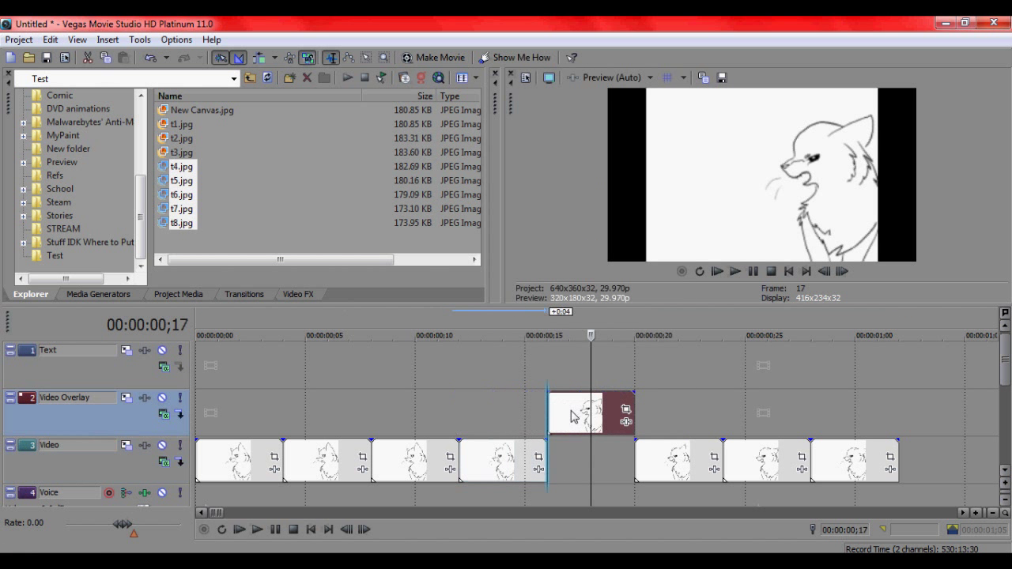
Move the overlay frame further along and shift the Video track's next frame back into the empty fifth slot
{"action": "left_click", "coordinate": [413, 324]}
{"action": "left_click", "coordinate": [482, 324]}
{"action": "left_click", "coordinate": [678, 325]}
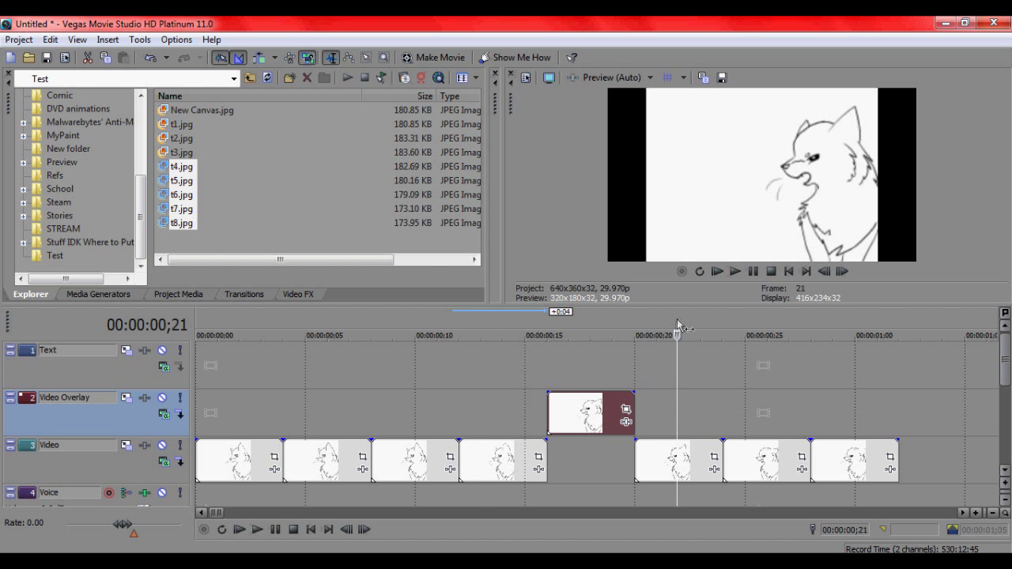
{"action": "left_click_drag", "start_coordinate": [586, 413], "coordinate": [644, 413]}
{"action": "left_click_drag", "start_coordinate": [660, 468], "coordinate": [574, 467]}
Shift the seventh frame back into the sixth slot and drop the overlay frame into the gap before the last frame
{"action": "left_click", "coordinate": [755, 325]}
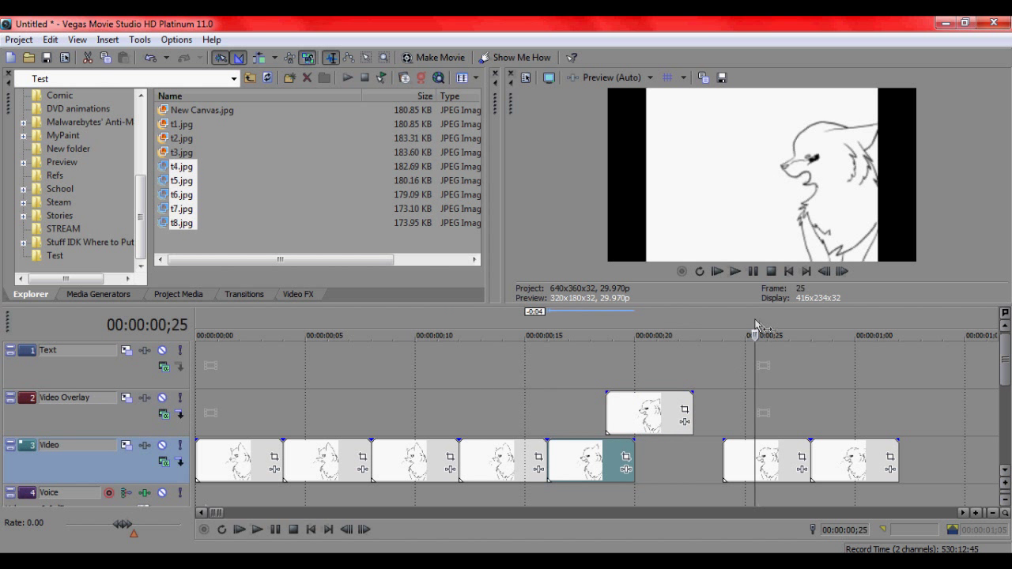
{"action": "left_click", "coordinate": [850, 324]}
{"action": "left_click_drag", "start_coordinate": [657, 413], "coordinate": [731, 413]}
{"action": "left_click_drag", "start_coordinate": [756, 470], "coordinate": [681, 467]}
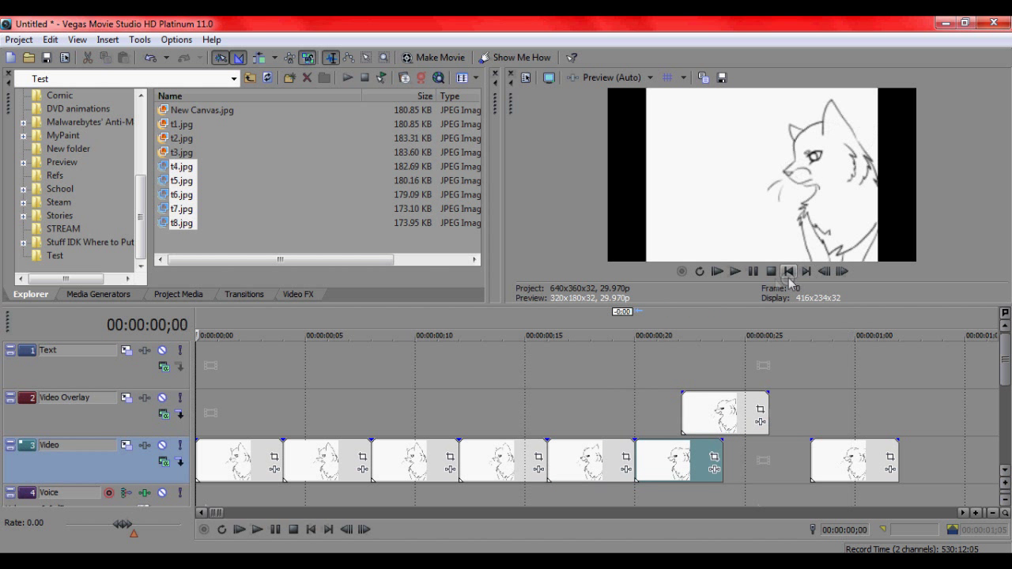
{"action": "left_click", "coordinate": [734, 271]}
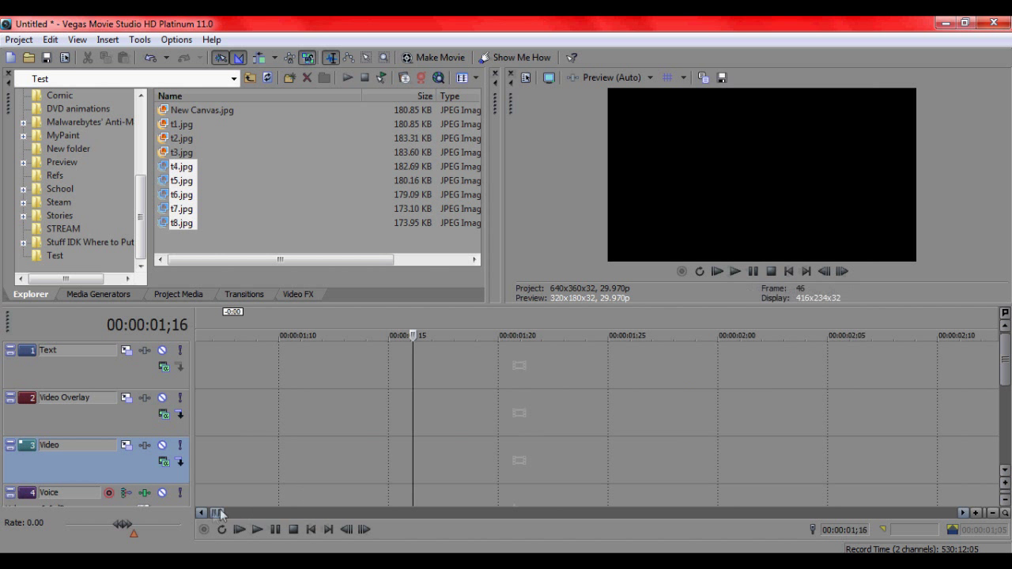
{"action": "left_click_drag", "start_coordinate": [218, 513], "coordinate": [187, 518]}
{"action": "left_click_drag", "start_coordinate": [726, 411], "coordinate": [767, 459]}
Play the reordered animation from the start and examine its last three frames
{"action": "left_click", "coordinate": [788, 271]}
{"action": "left_click", "coordinate": [735, 271]}
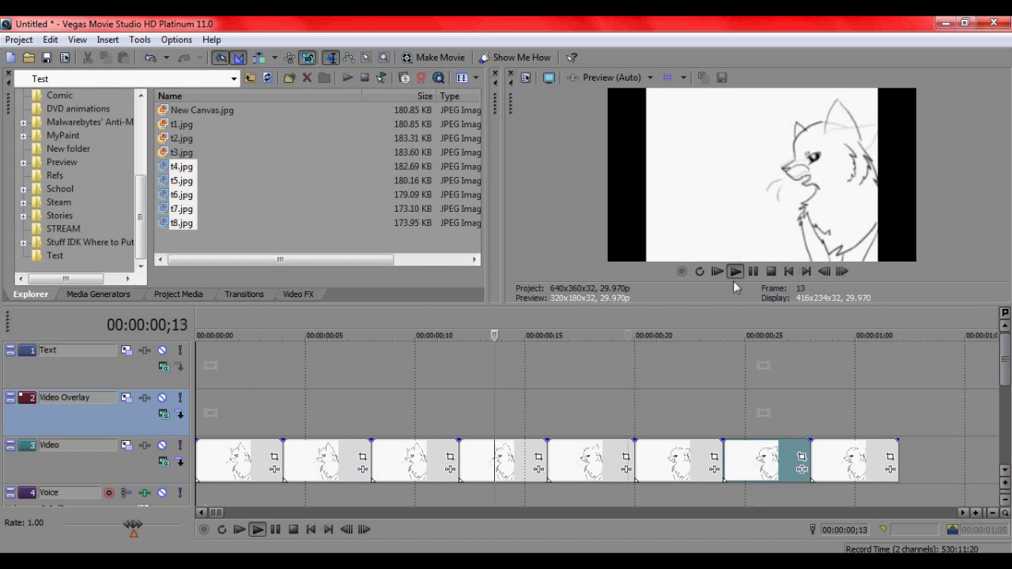
{"action": "left_click_drag", "start_coordinate": [201, 513], "coordinate": [201, 513]}
{"action": "left_click", "coordinate": [354, 329]}
{"action": "left_click_drag", "start_coordinate": [460, 317], "coordinate": [276, 320]}
{"action": "left_click", "coordinate": [359, 318]}
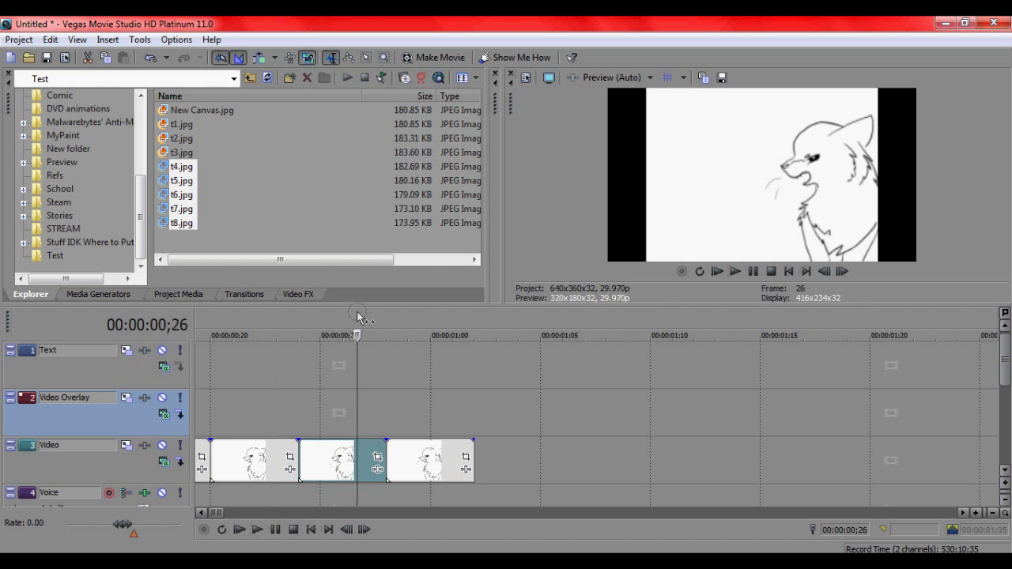
Swap the sixth and seventh frames on the Video track, using the Video Overlay track as a holding place
{"action": "left_click_drag", "start_coordinate": [231, 462], "coordinate": [321, 416]}
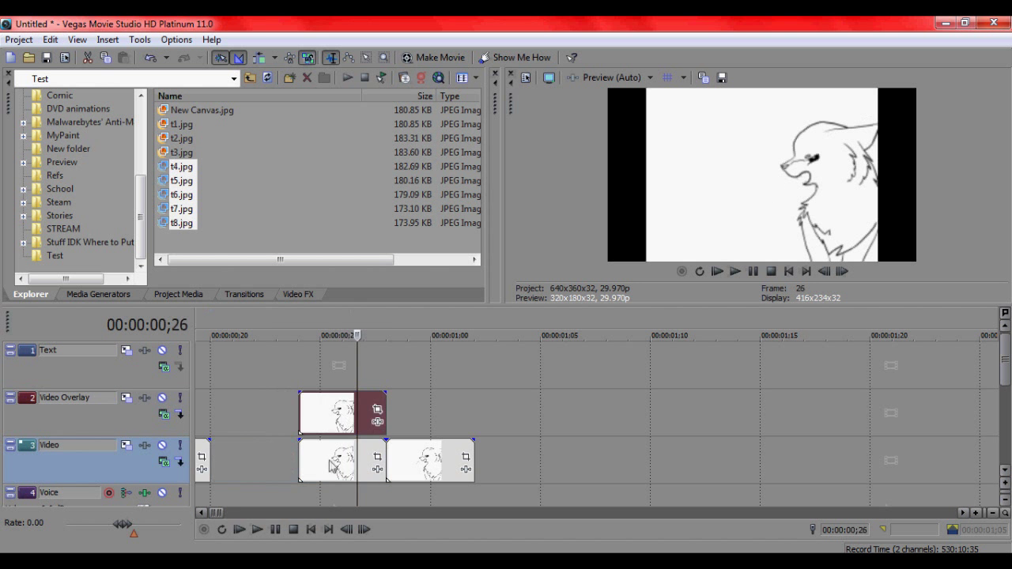
{"action": "left_click_drag", "start_coordinate": [338, 468], "coordinate": [249, 473]}
{"action": "left_click_drag", "start_coordinate": [333, 422], "coordinate": [332, 464]}
Play the animation from the start to check the swapped frame order
{"action": "left_click", "coordinate": [788, 271]}
{"action": "left_click", "coordinate": [735, 271]}
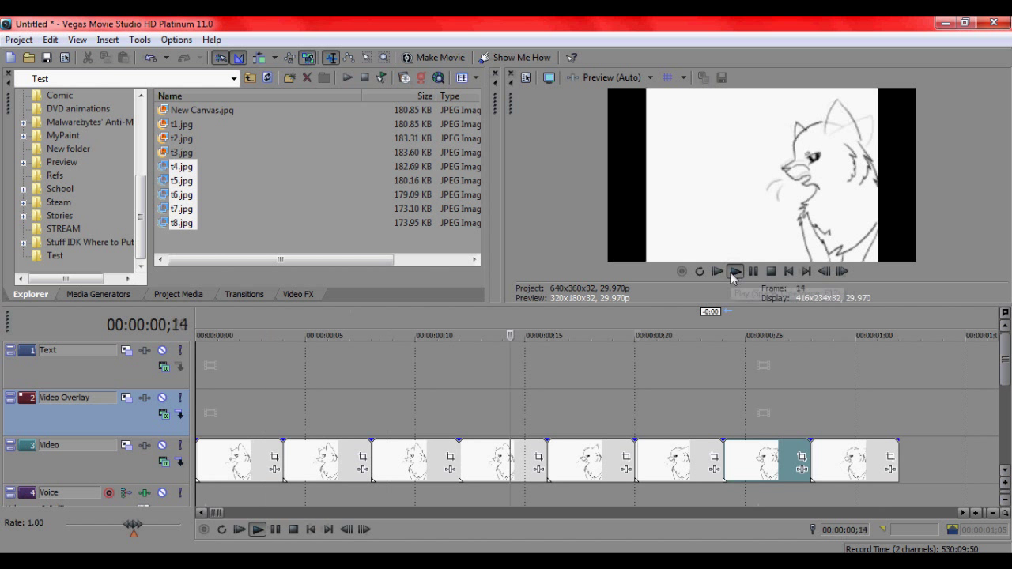
{"action": "left_click_drag", "start_coordinate": [200, 513], "coordinate": [203, 518]}
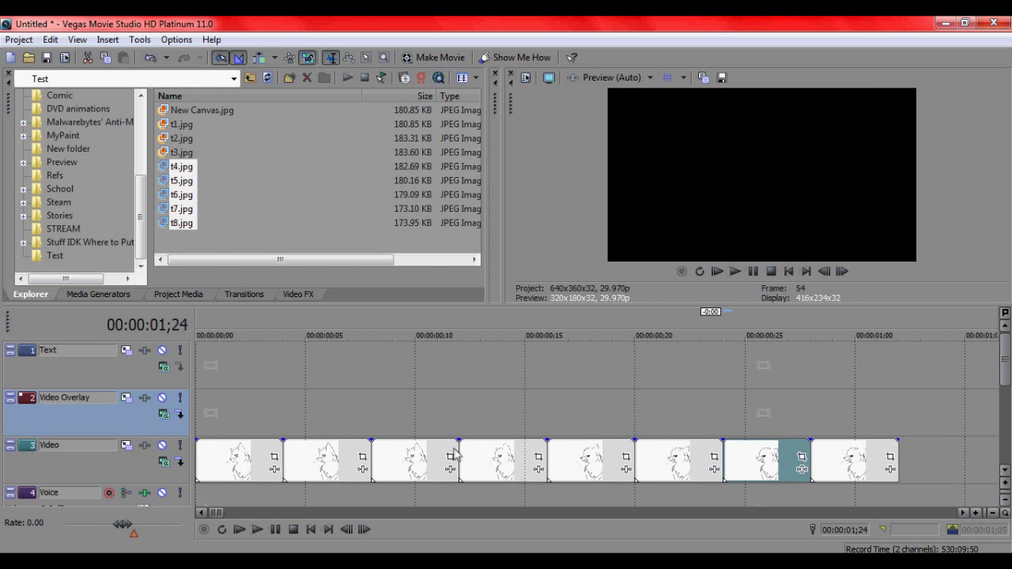
Shorten the third through seventh frames on the Video track and close the gaps so the last frame follows directly
{"action": "mouse_move", "coordinate": [454, 451]}
{"action": "left_mouse_down"}
{"action": "mouse_move", "coordinate": [435, 451]}
{"action": "mouse_move", "coordinate": [466, 461]}
{"action": "left_mouse_up"}
{"action": "left_click", "coordinate": [461, 462]}
{"action": "mouse_move", "coordinate": [525, 447]}
{"action": "left_mouse_down"}
{"action": "mouse_move", "coordinate": [490, 449]}
{"action": "mouse_move", "coordinate": [589, 451]}
{"action": "mouse_move", "coordinate": [523, 460]}
{"action": "left_mouse_up"}
{"action": "left_click_drag", "start_coordinate": [714, 454], "coordinate": [608, 495]}
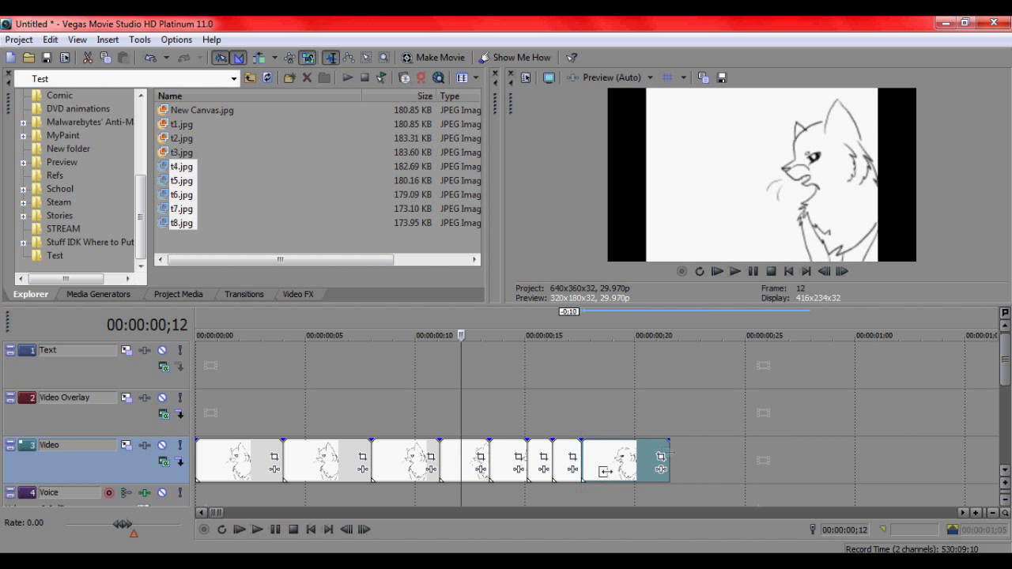
Play the shortened animation from the start to check its timing
{"action": "left_click", "coordinate": [804, 273]}
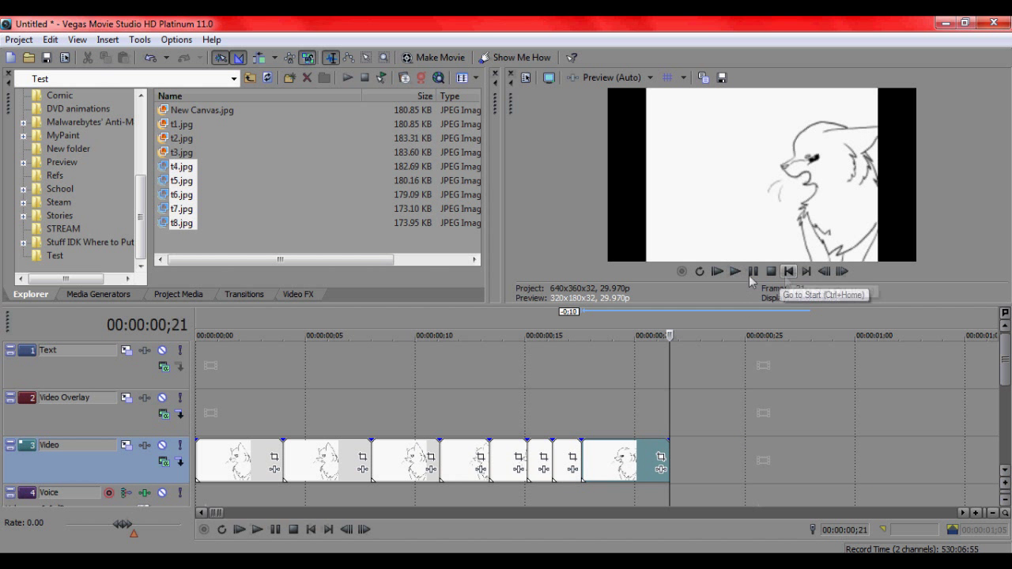
{"action": "left_click", "coordinate": [735, 271]}
{"action": "left_click", "coordinate": [739, 274]}
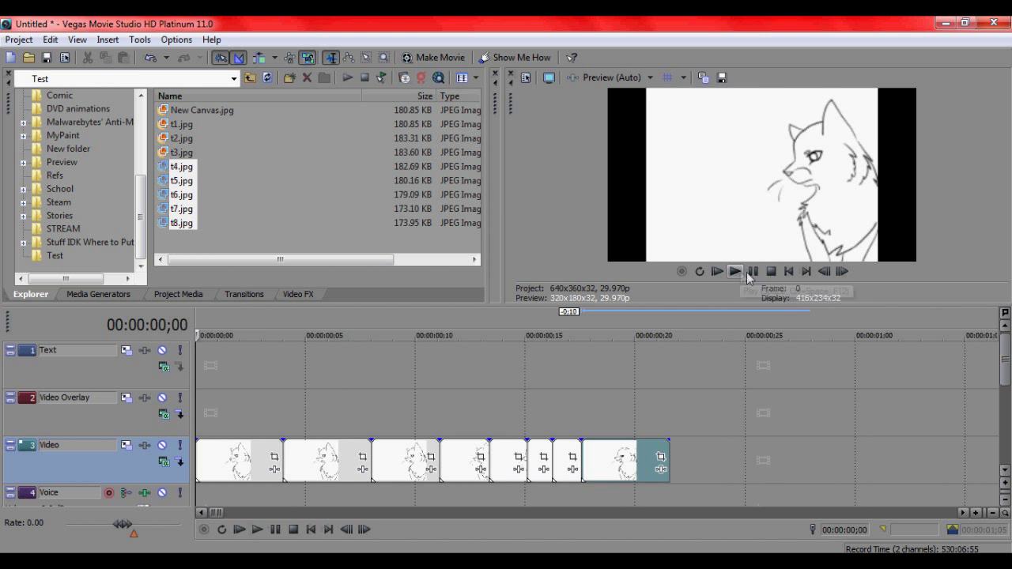
{"action": "left_click", "coordinate": [757, 274]}
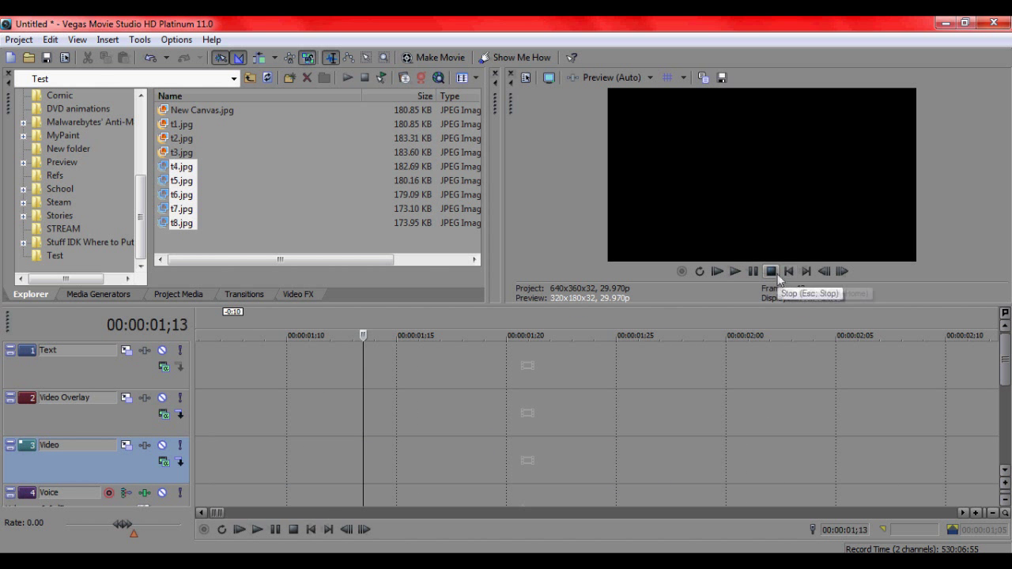
Replay the animation repeatedly from the start to judge it as a loop, and stop playback
{"action": "left_click", "coordinate": [784, 274]}
{"action": "left_click", "coordinate": [735, 272]}
{"action": "left_click", "coordinate": [787, 275]}
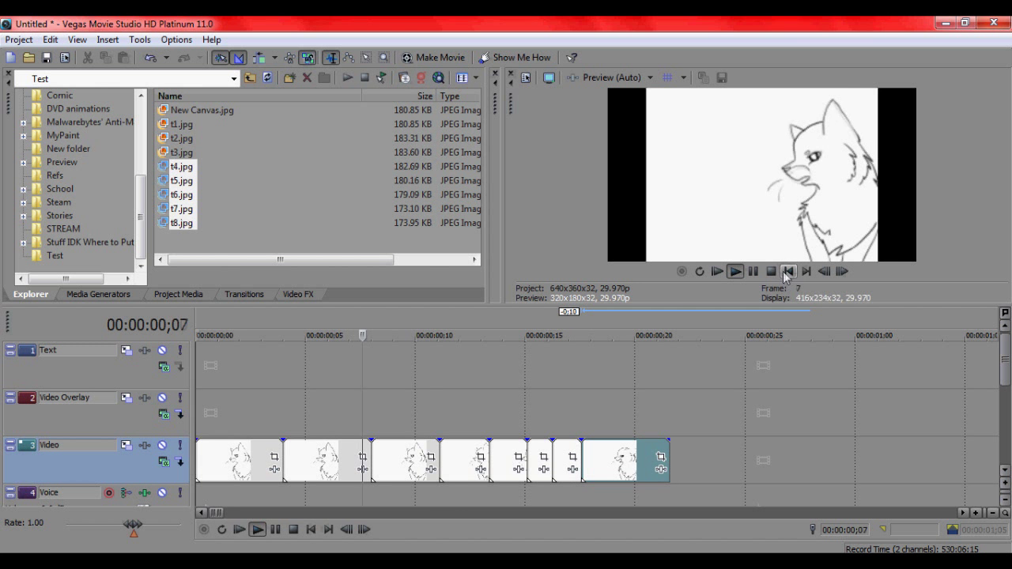
{"action": "left_click", "coordinate": [786, 271]}
{"action": "left_click", "coordinate": [786, 271]}
{"action": "left_click", "coordinate": [786, 271]}
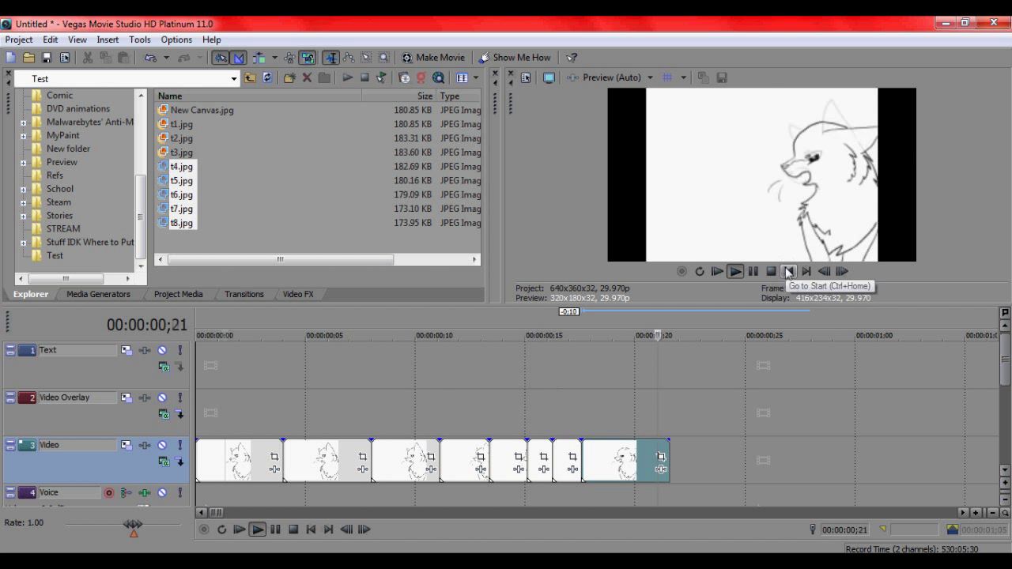
{"action": "left_click", "coordinate": [788, 271]}
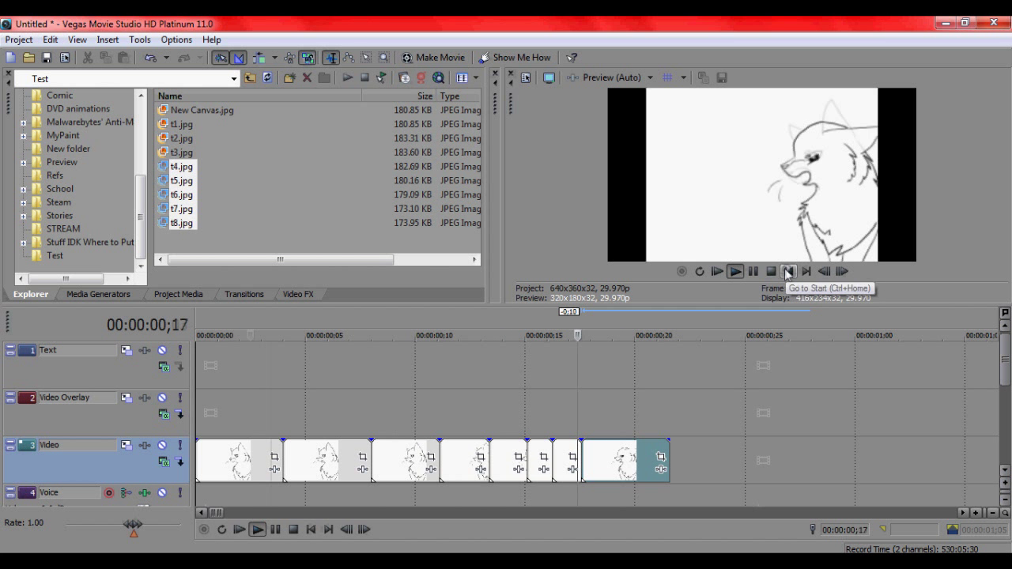
{"action": "left_click", "coordinate": [786, 272]}
{"action": "left_click", "coordinate": [788, 272]}
{"action": "left_click", "coordinate": [788, 273]}
{"action": "left_click", "coordinate": [788, 272]}
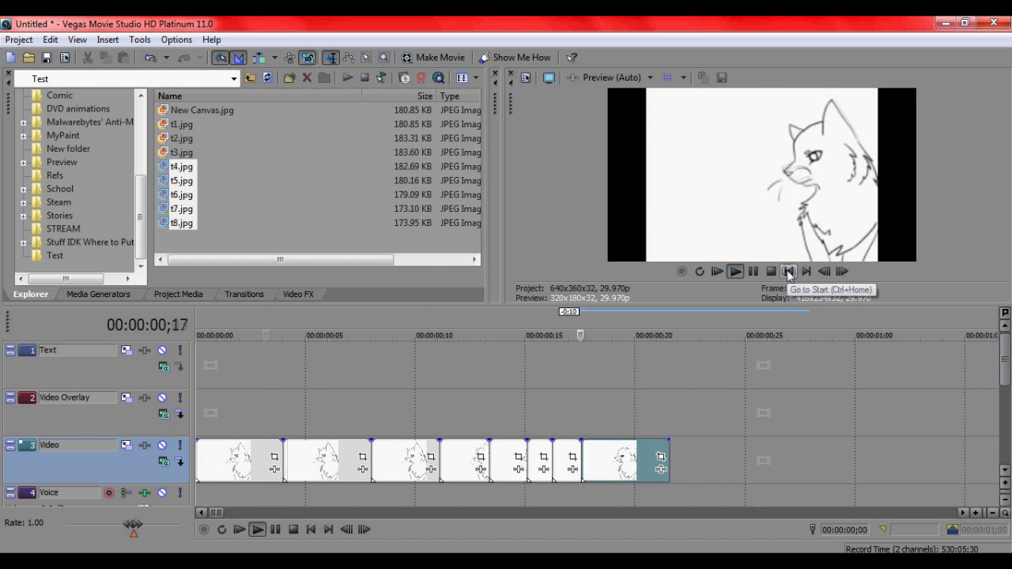
{"action": "left_click", "coordinate": [769, 272]}
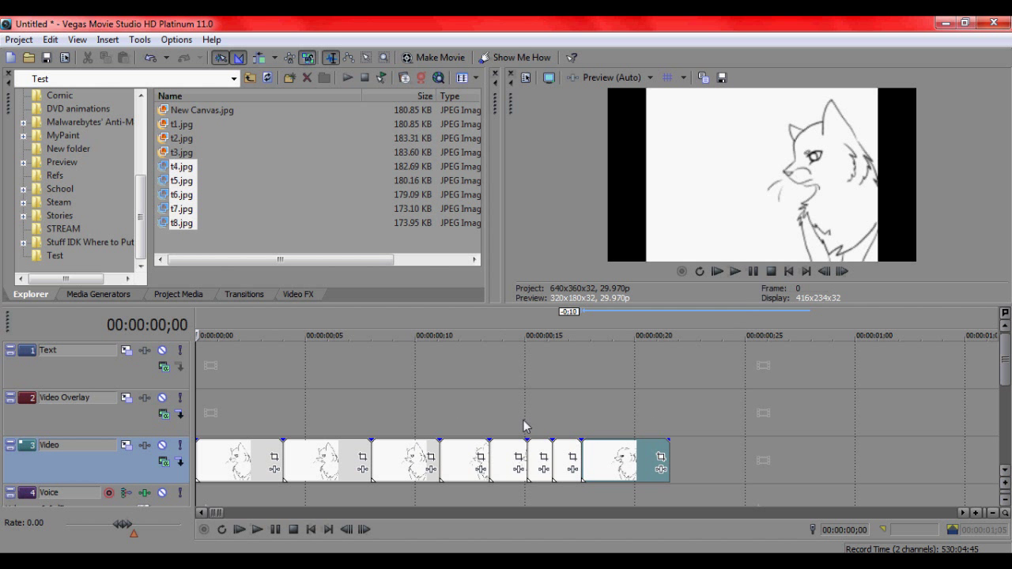
Start rendering the animation with the Render As command and name the output file Blah Blah Animation
{"action": "left_click", "coordinate": [19, 40]}
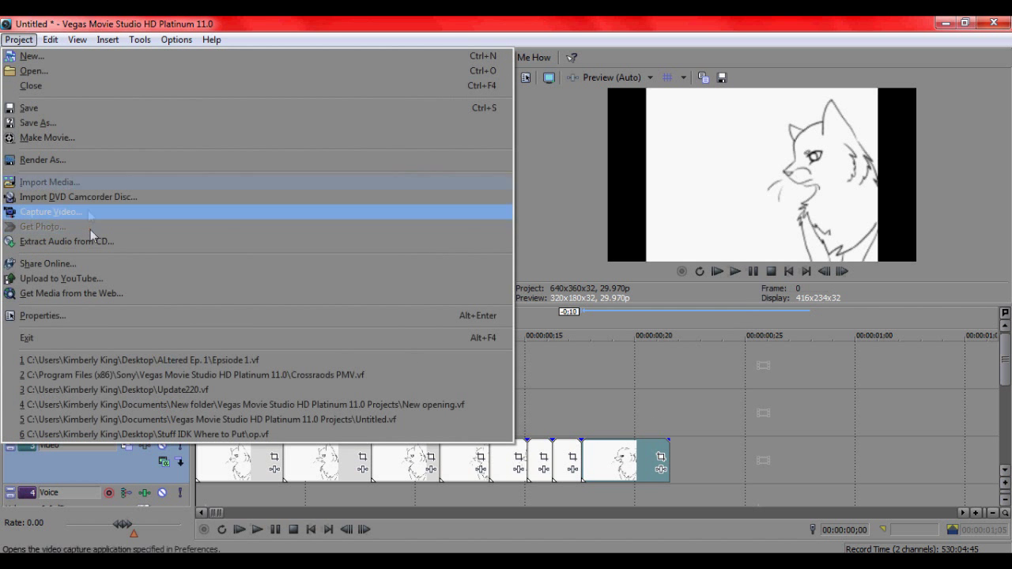
{"action": "left_click", "coordinate": [74, 164]}
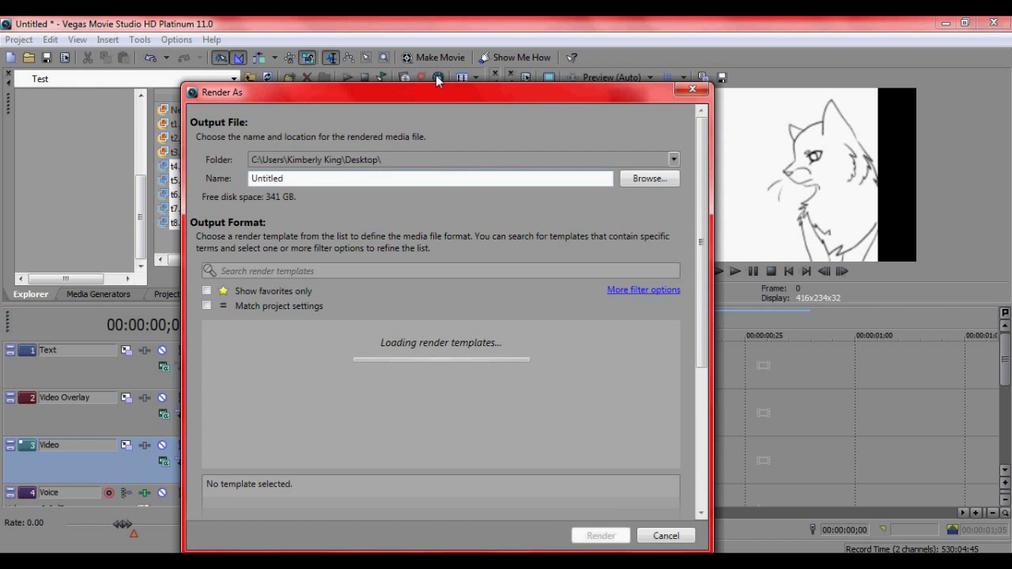
{"action": "left_click_drag", "start_coordinate": [438, 88], "coordinate": [430, 66]}
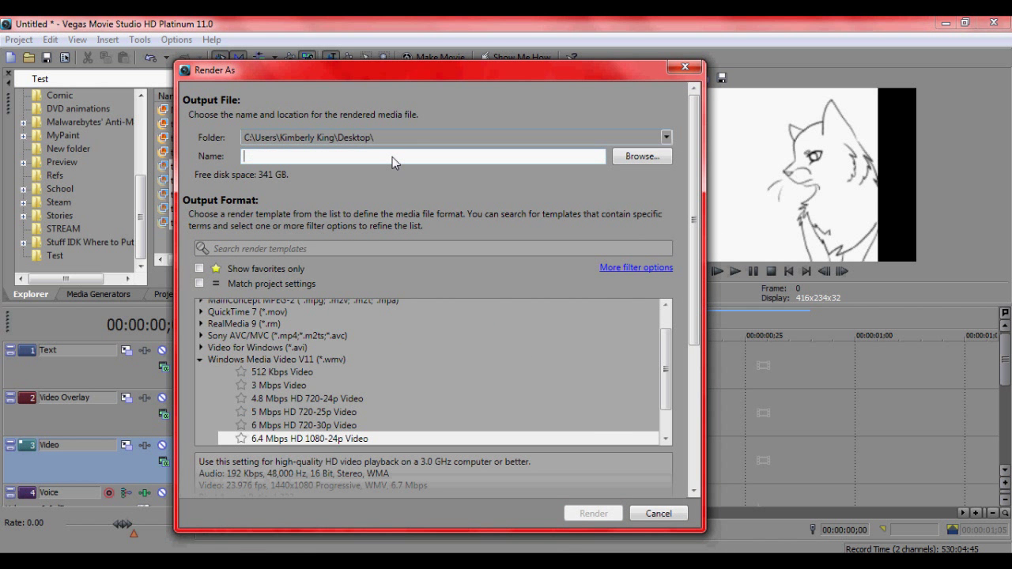
{"action": "type", "text": "Blah Bl"}
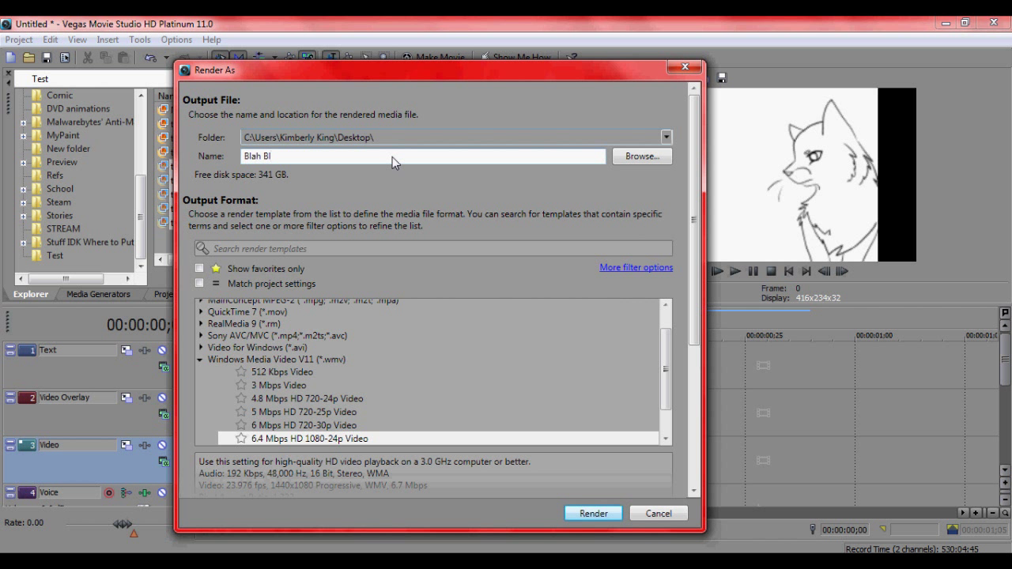
{"action": "type", "text": "ah Animation"}
Try the Windows Media Video V11 templates from 4.8 Mbps HD 720-24p up to 6.4 Mbps HD 1080-24p, and cancel the render
{"action": "left_click", "coordinate": [311, 399]}
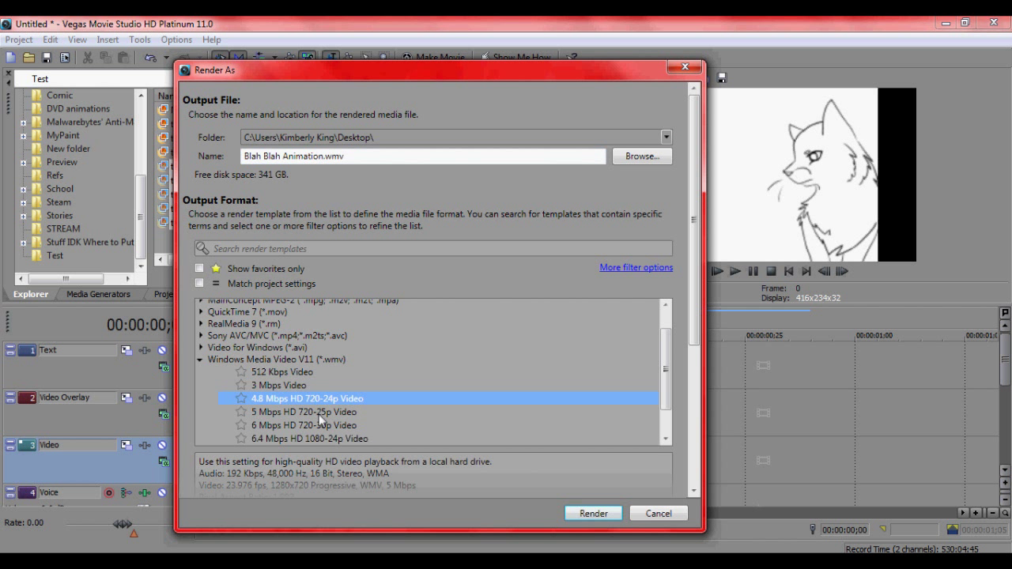
{"action": "left_click", "coordinate": [319, 414]}
{"action": "left_click", "coordinate": [323, 423]}
{"action": "left_click", "coordinate": [327, 437]}
{"action": "left_click", "coordinate": [678, 516]}
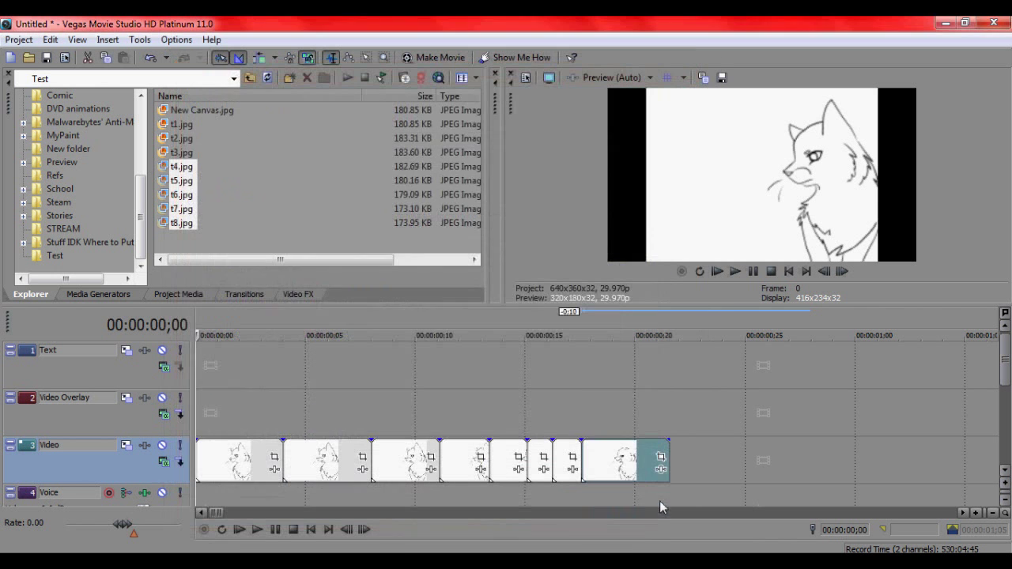